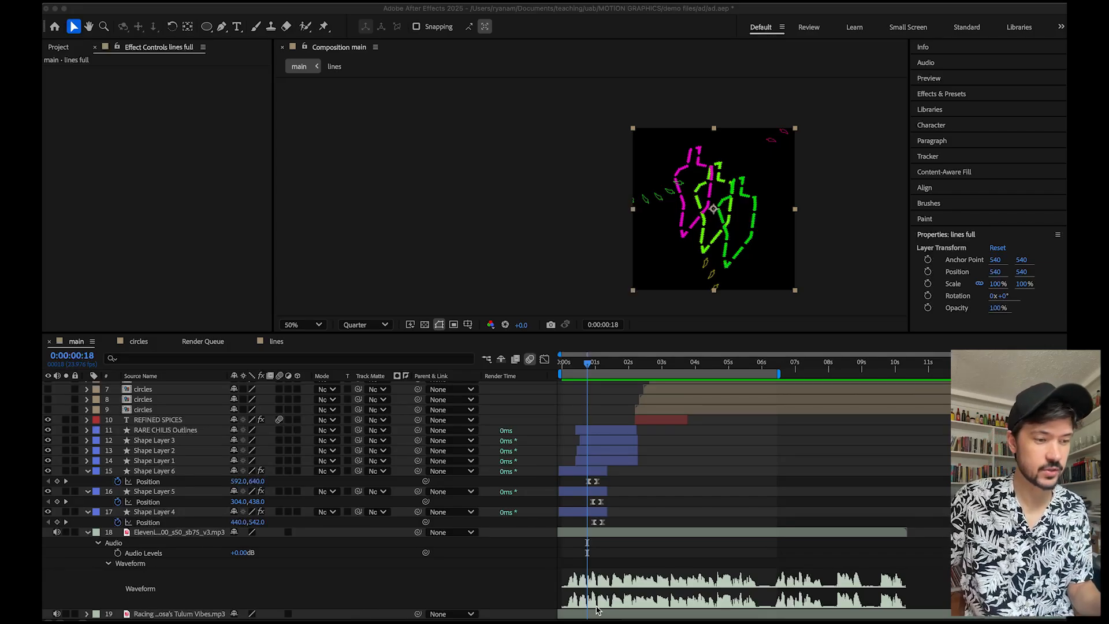
Preview the main composition from the beginning.
key(XF86AudioRaiseVolume)
click(581, 368)
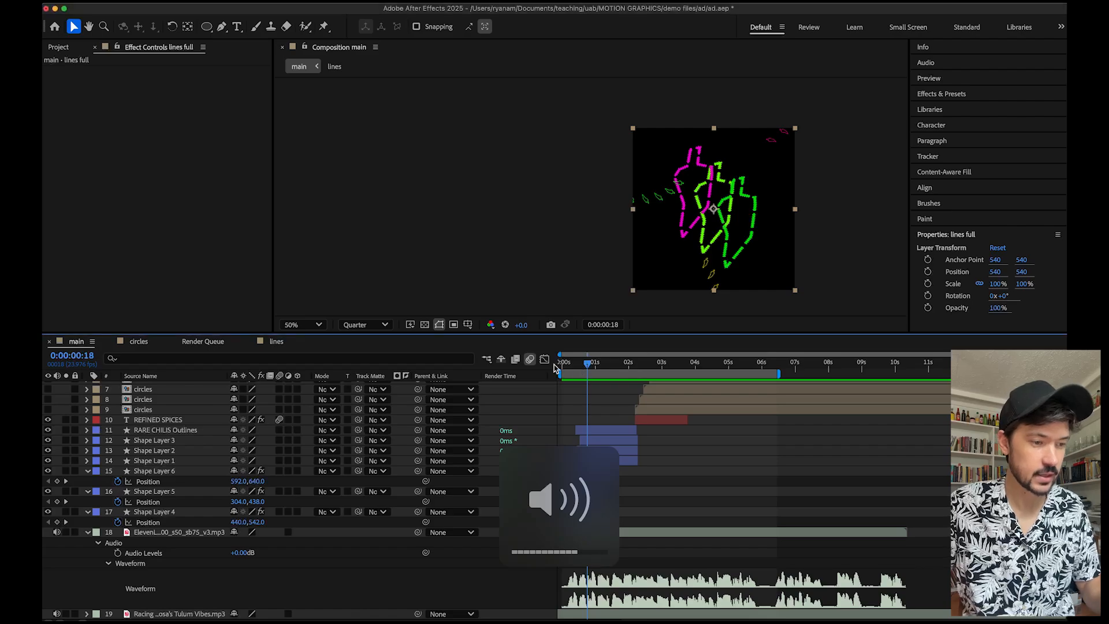
drag(571, 368, 556, 368)
key(space)
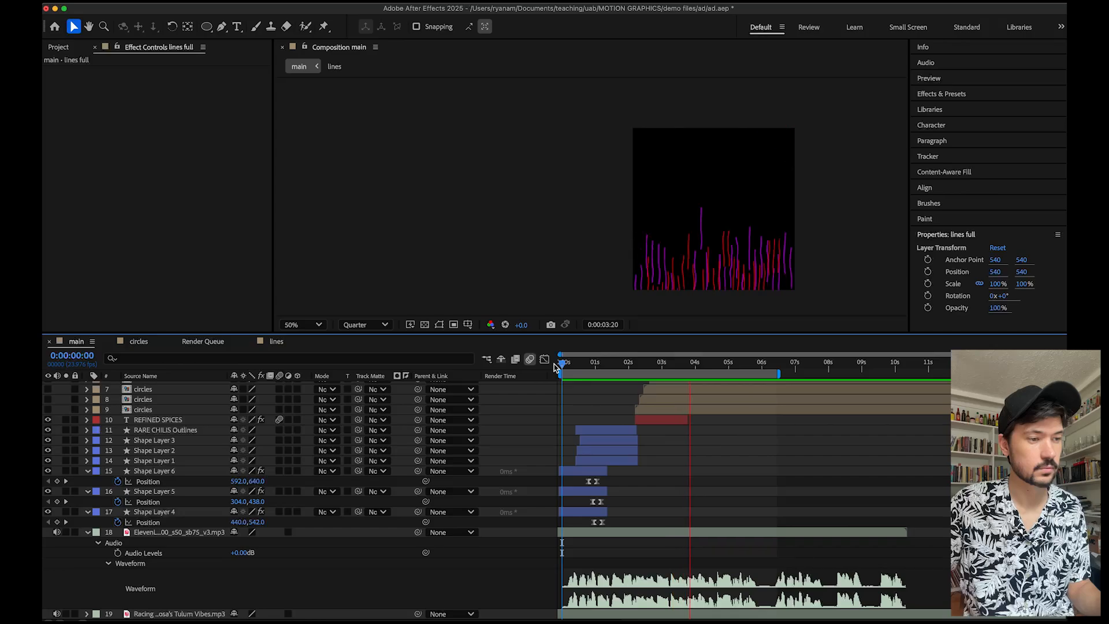
key(space)
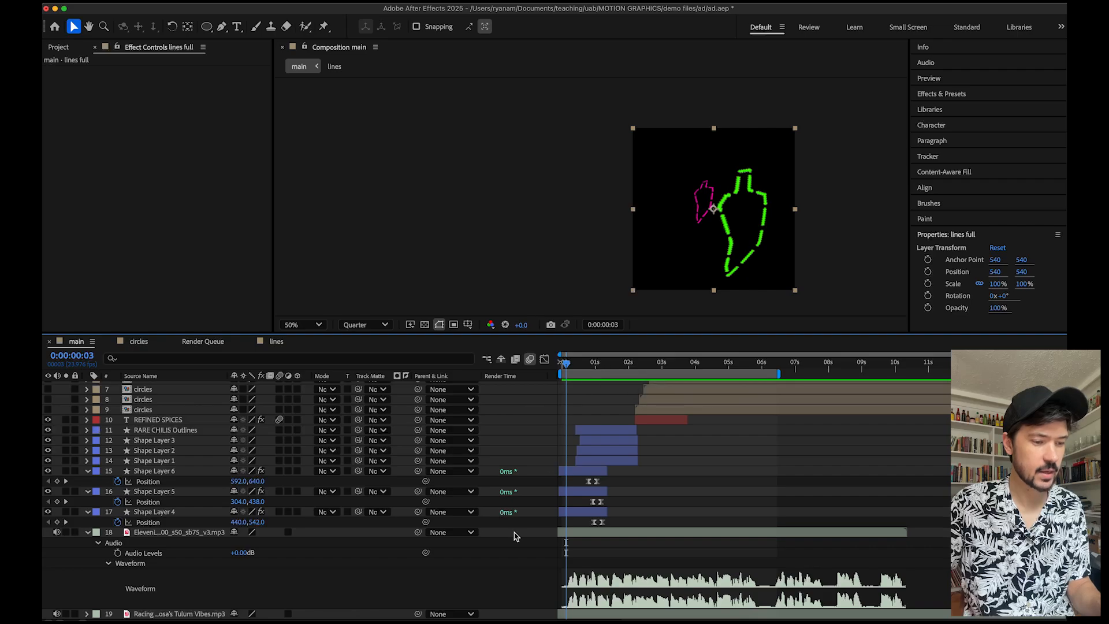
Move the Render Queue tab to the end of the timeline tab row and return to the main timeline.
scroll(226, 434, up, 5)
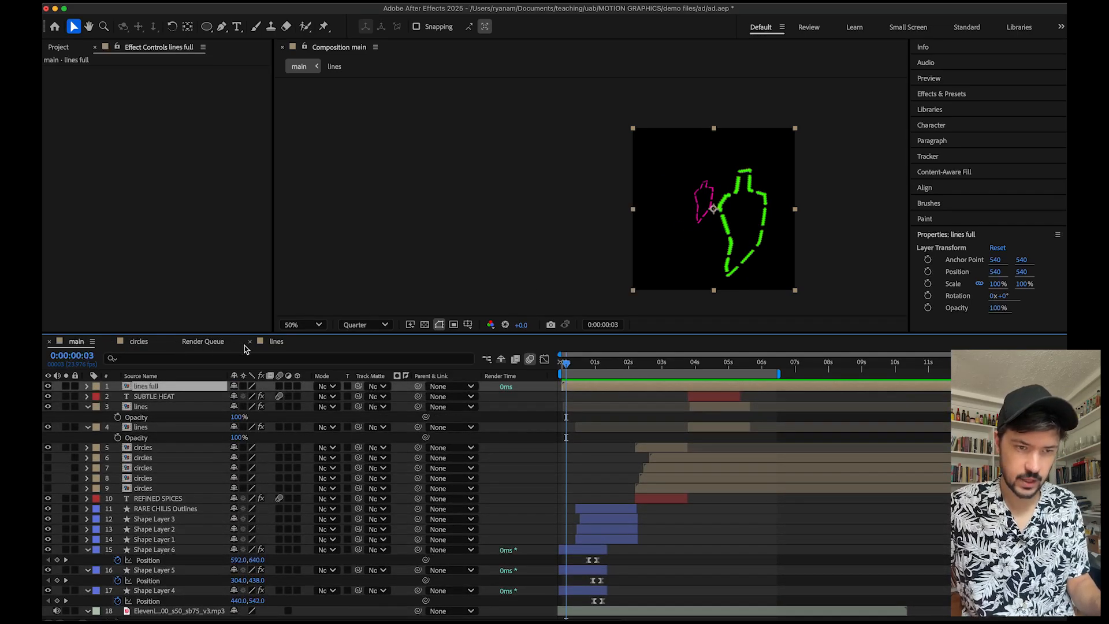
click(209, 344)
drag(210, 345, 280, 344)
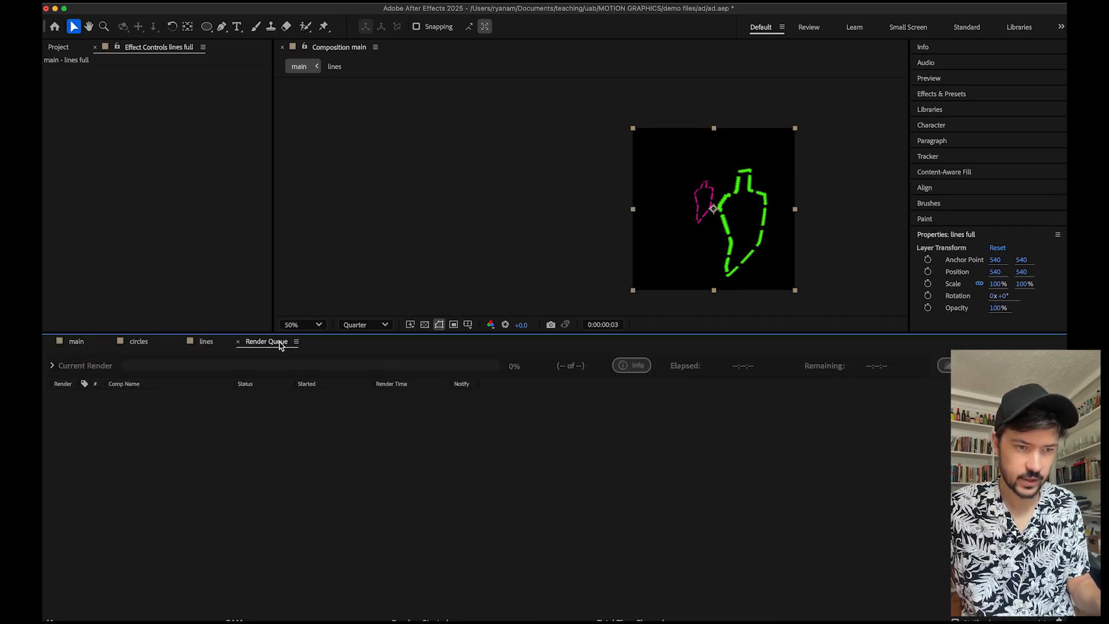
click(194, 343)
click(141, 342)
click(76, 342)
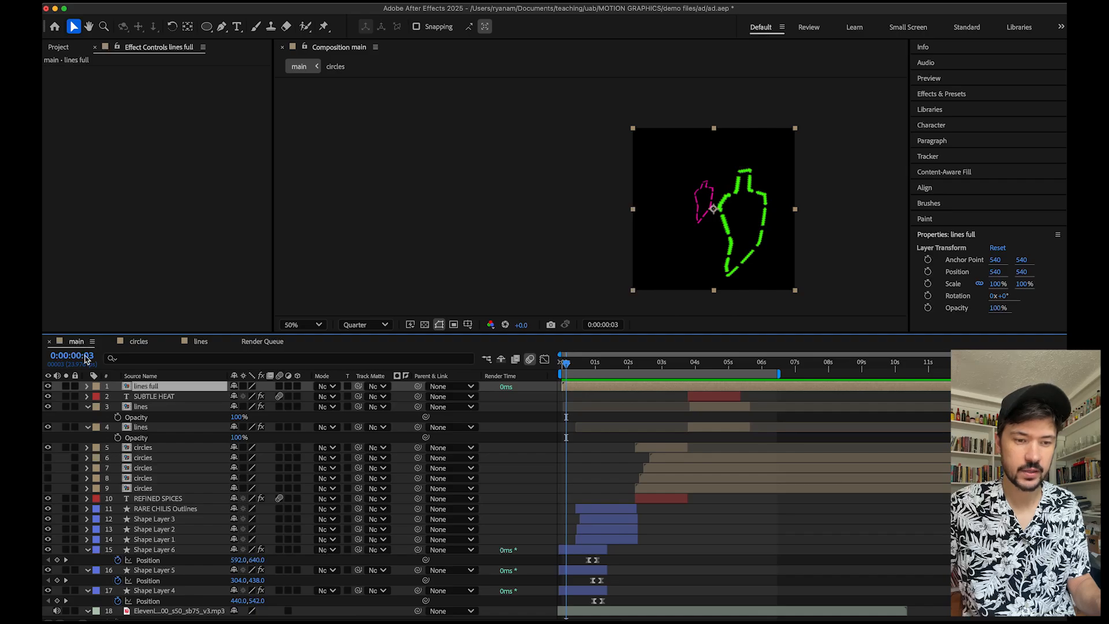
Reveal the audio levels and waveform of the Racing Trains music layer.
scroll(197, 432, down, 3)
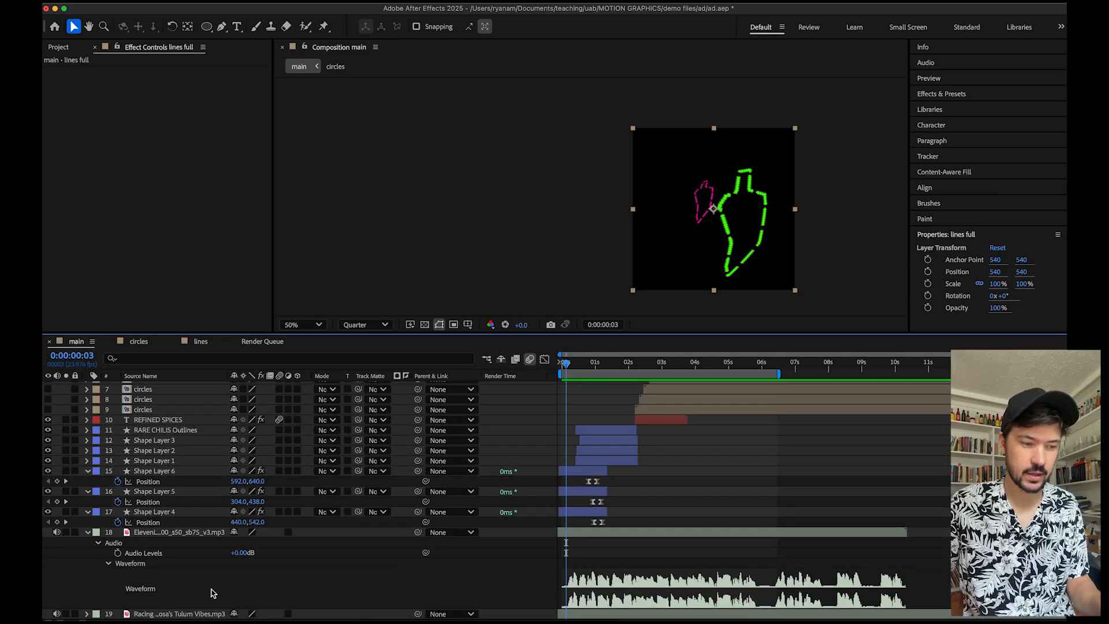
click(179, 614)
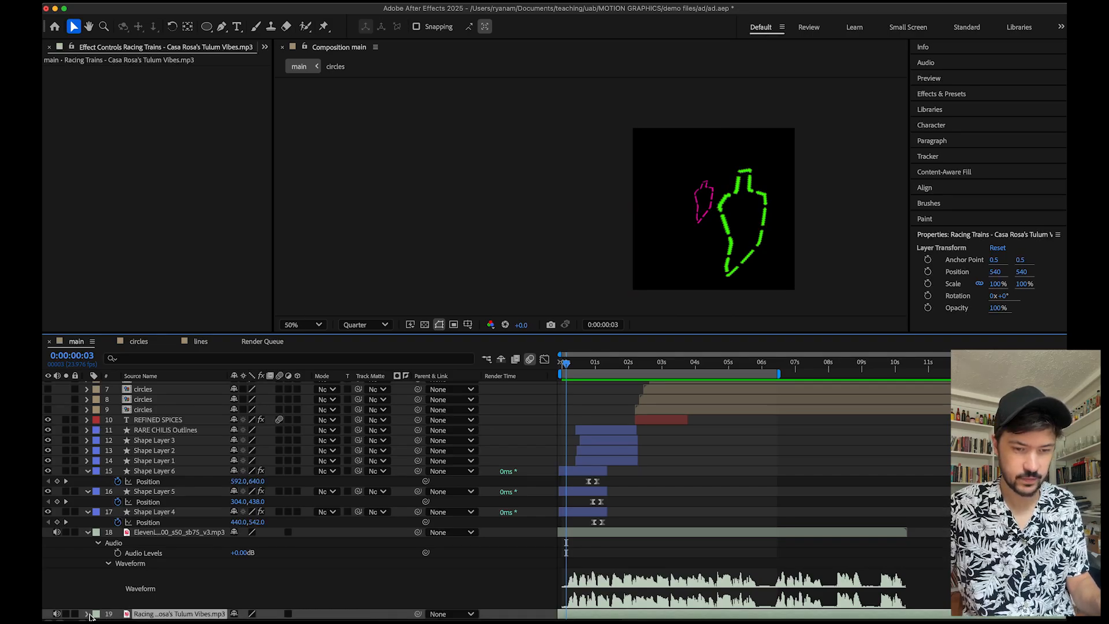
key(l)
key(l)
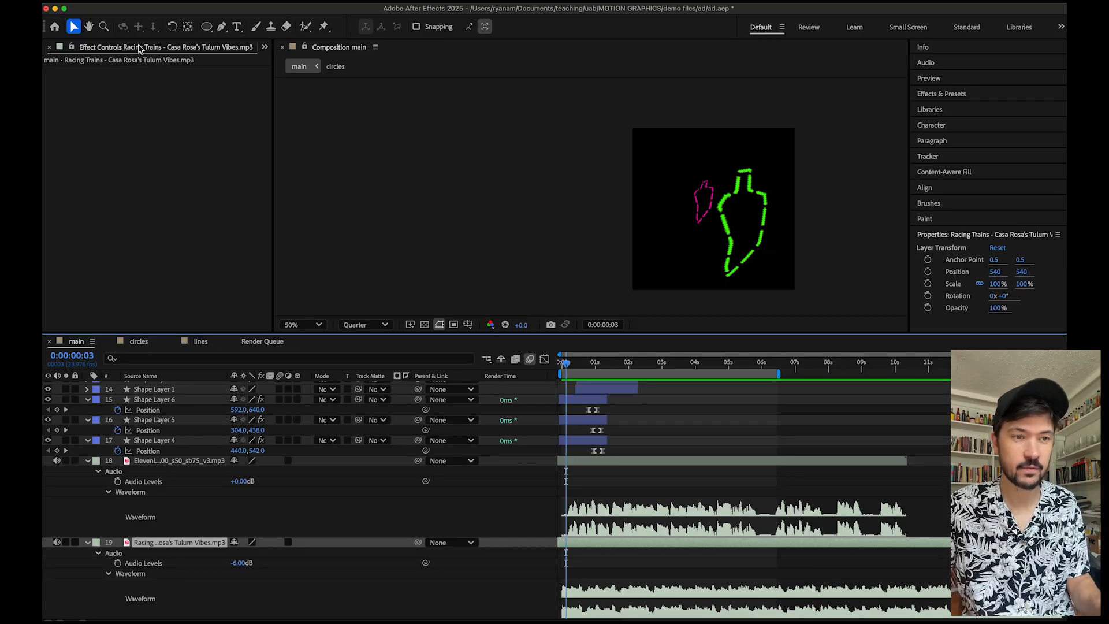
Bring the Project panel to the front and import the ElevenLabs voiceover MP3 from the ad folder.
click(265, 47)
click(276, 61)
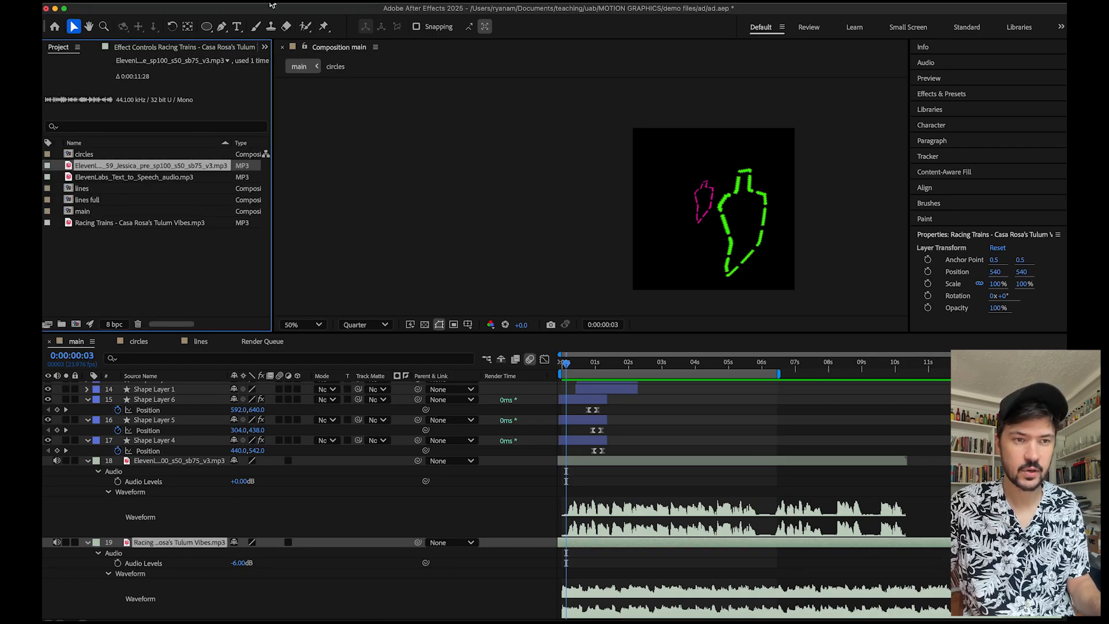
click(265, 47)
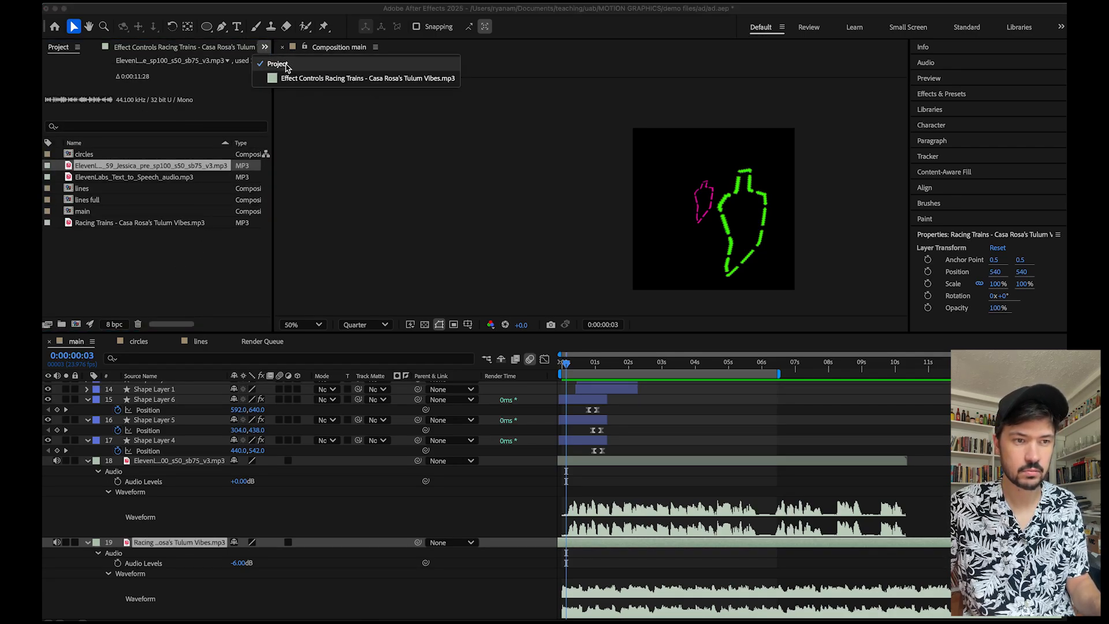
click(243, 50)
click(266, 48)
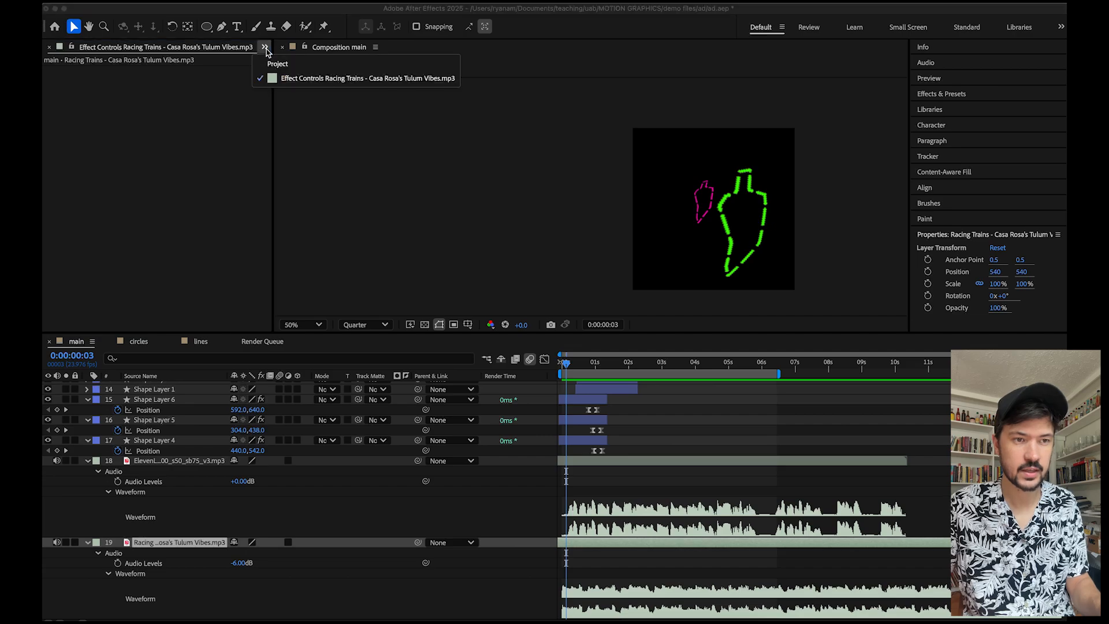
click(278, 64)
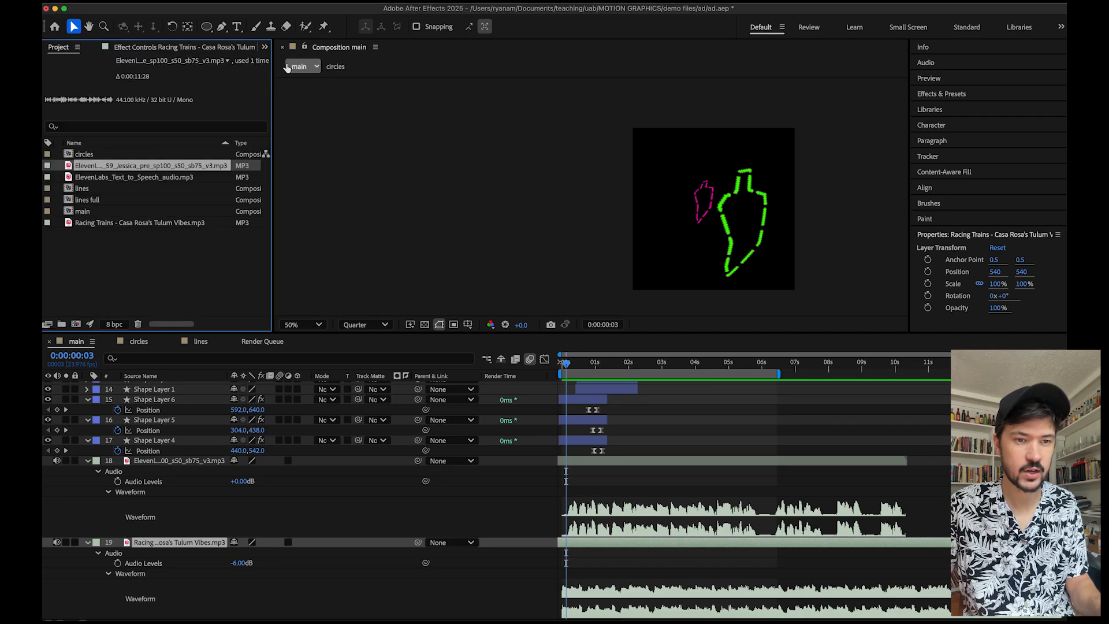
click(364, 621)
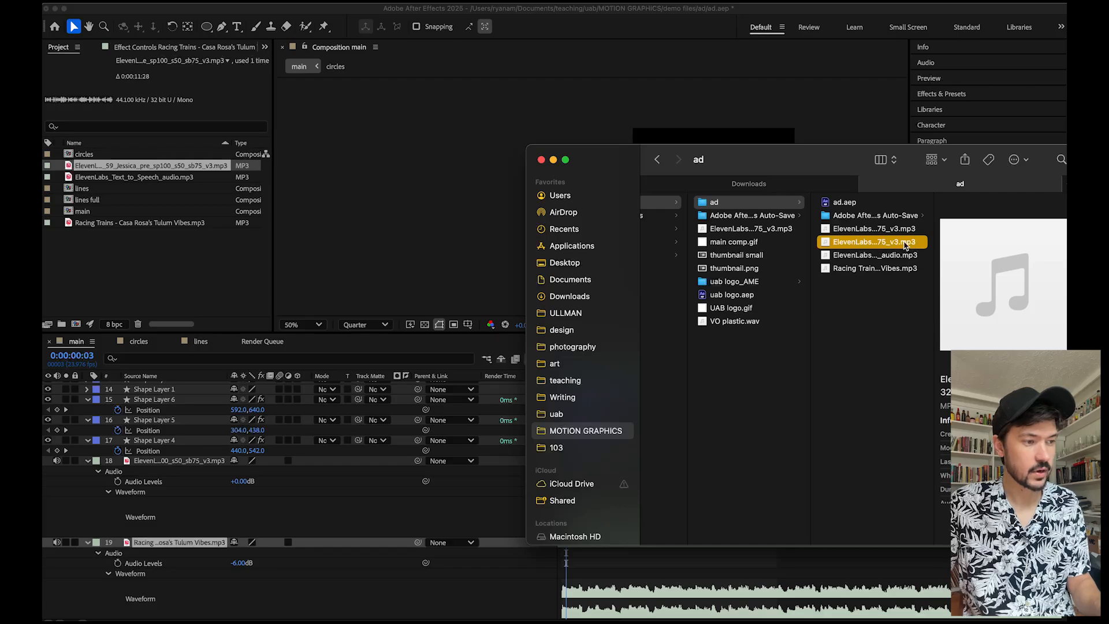
drag(904, 245, 162, 263)
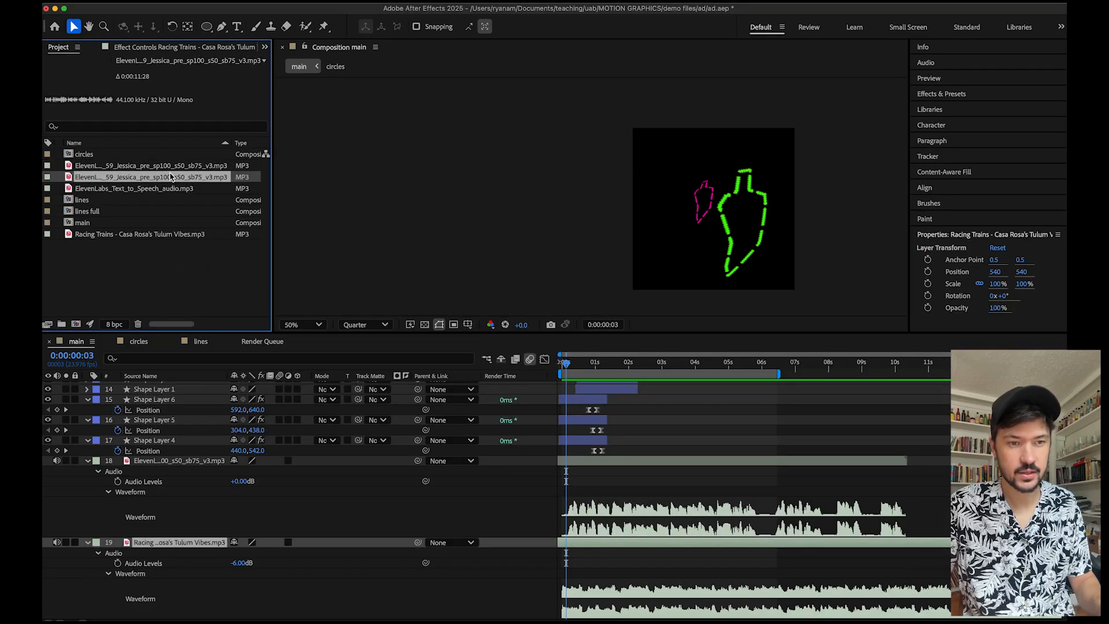
Add the newly imported voiceover MP3 to the main timeline, then delete that layer again.
drag(170, 176, 184, 465)
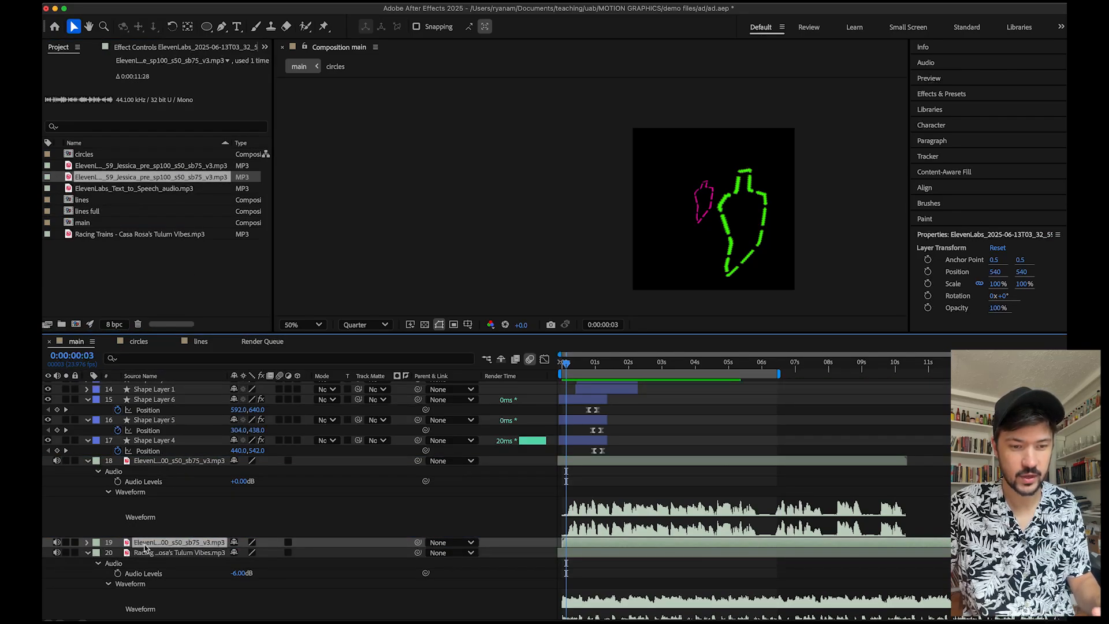
key(Delete)
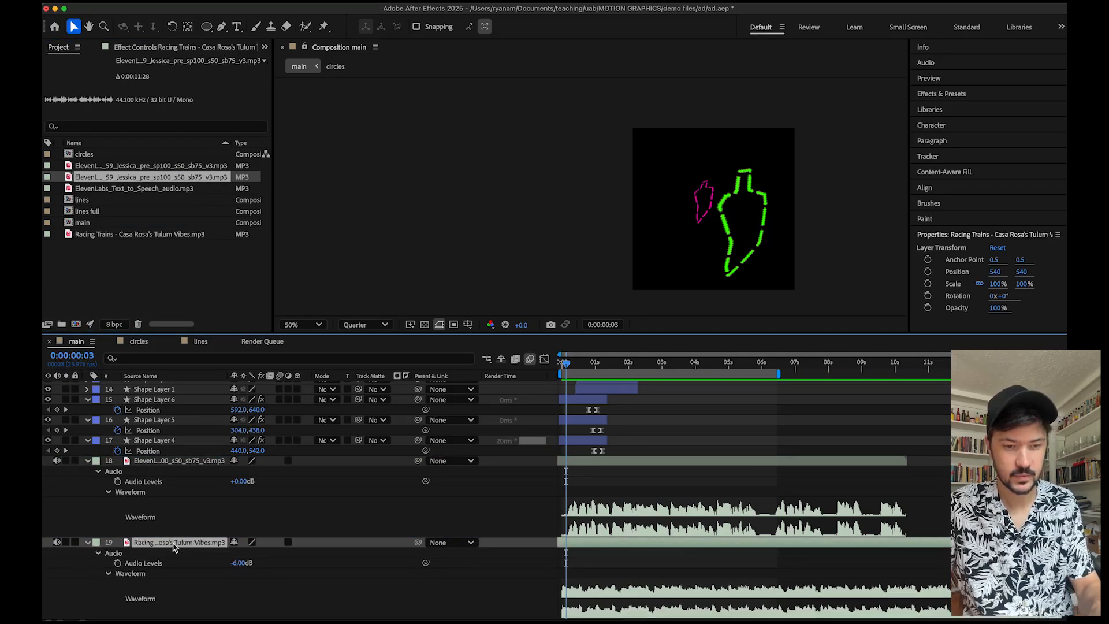
click(193, 265)
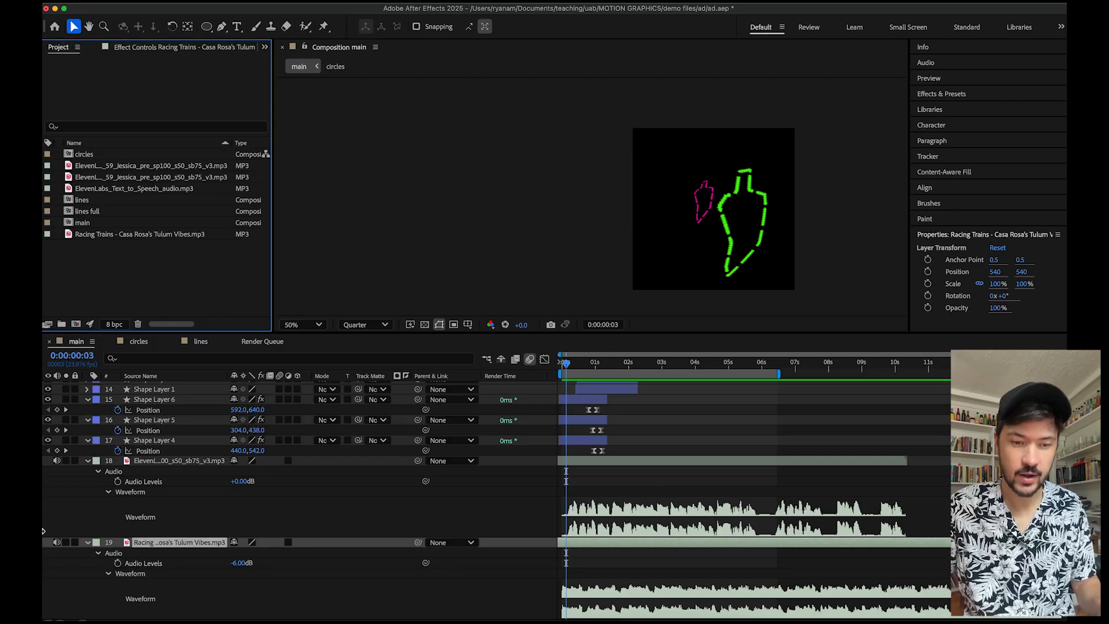
Mute both audio layers and collapse their properties in the timeline.
click(57, 460)
click(57, 543)
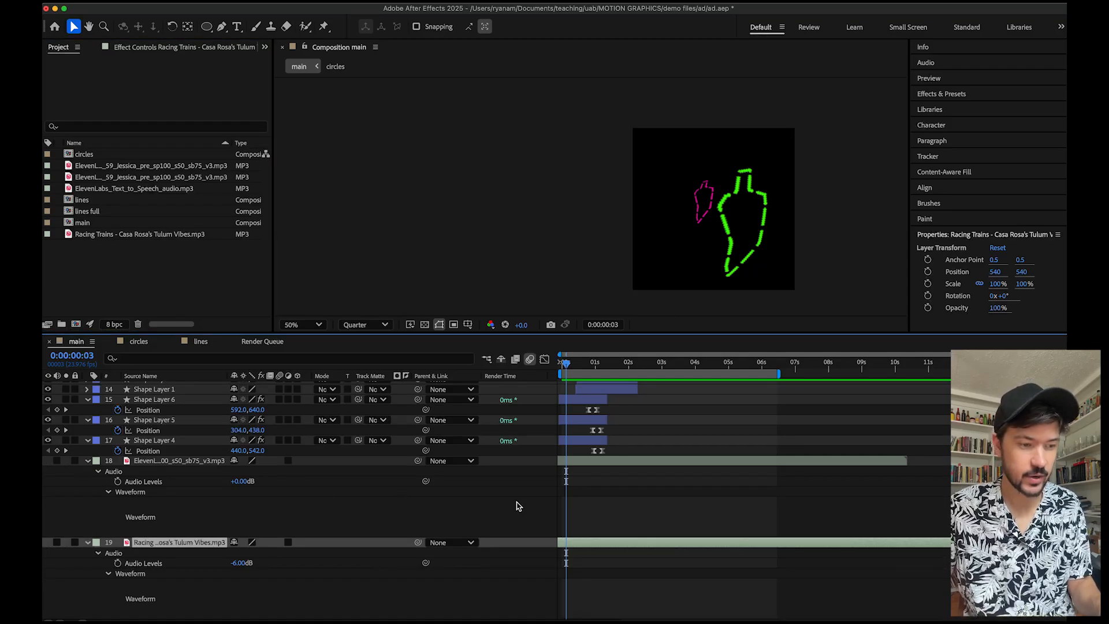
scroll(622, 510, up, 4)
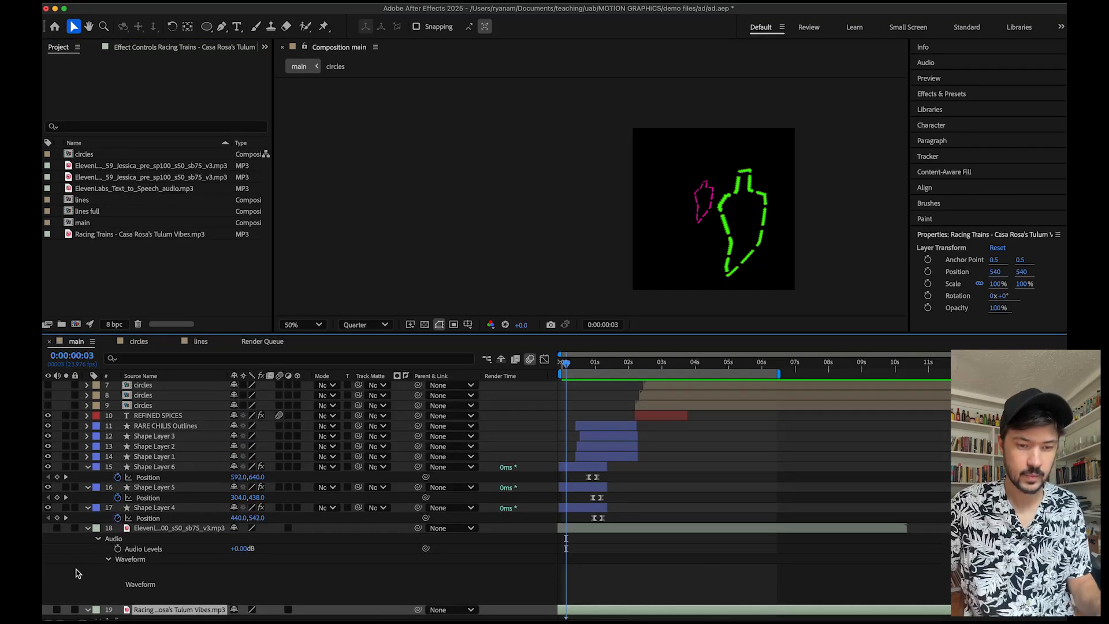
click(88, 528)
click(89, 543)
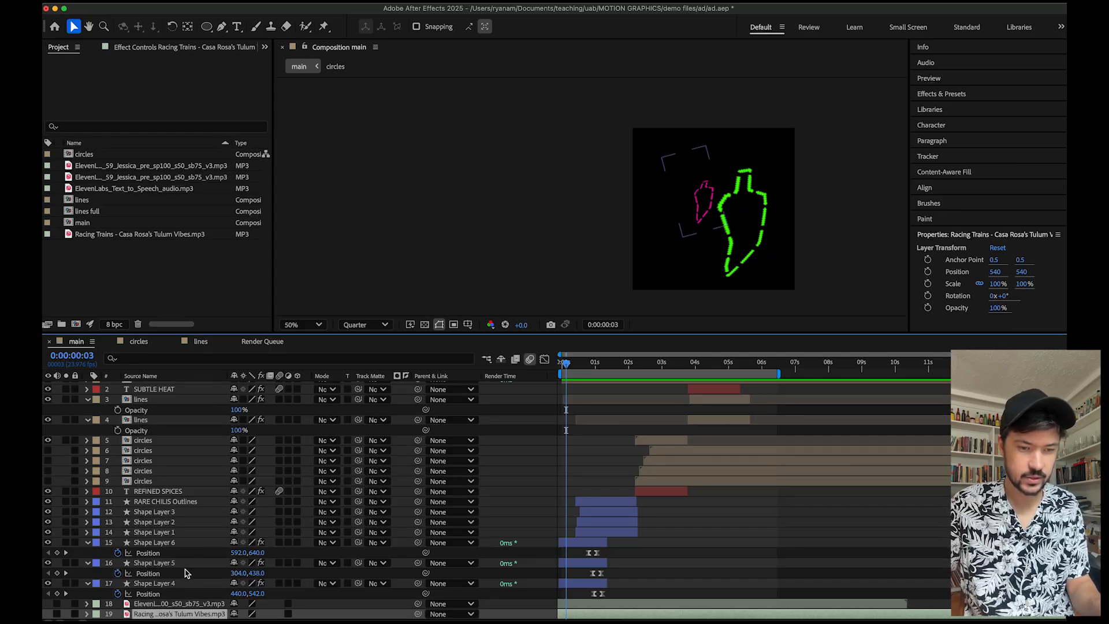
Select Shape Layer 6 and scrub and preview the opening frames of the animation.
click(159, 543)
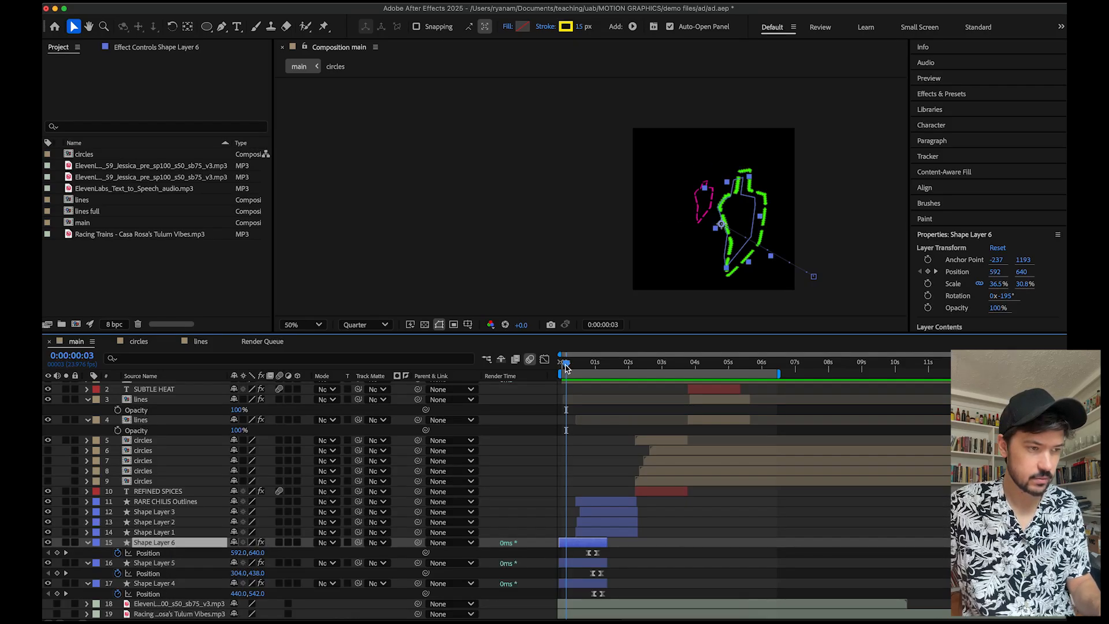
drag(566, 368, 569, 367)
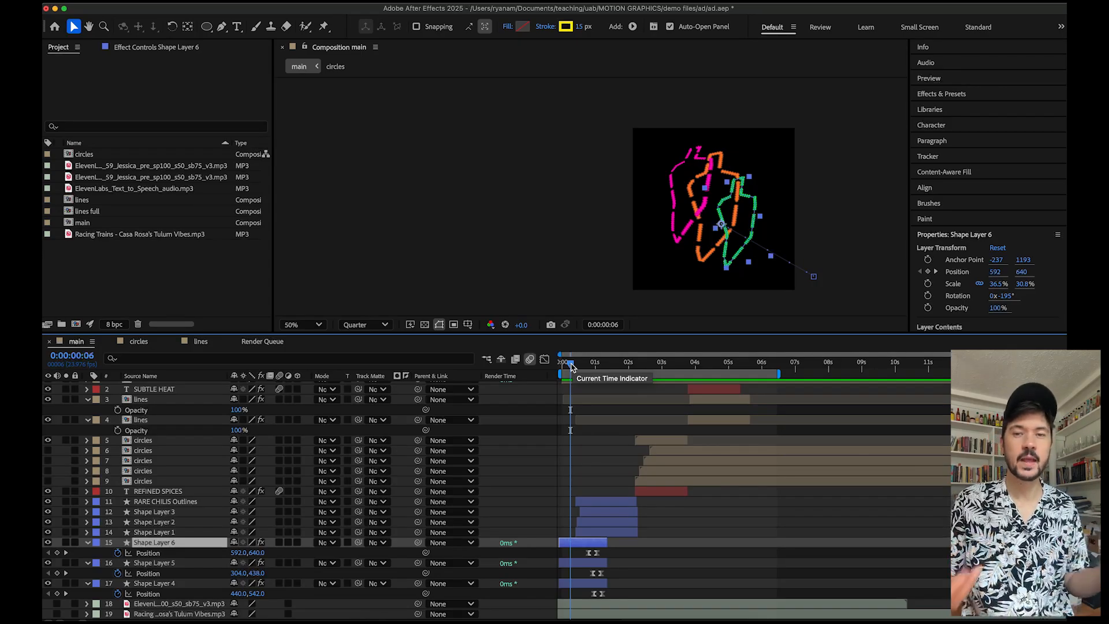
drag(571, 367, 568, 369)
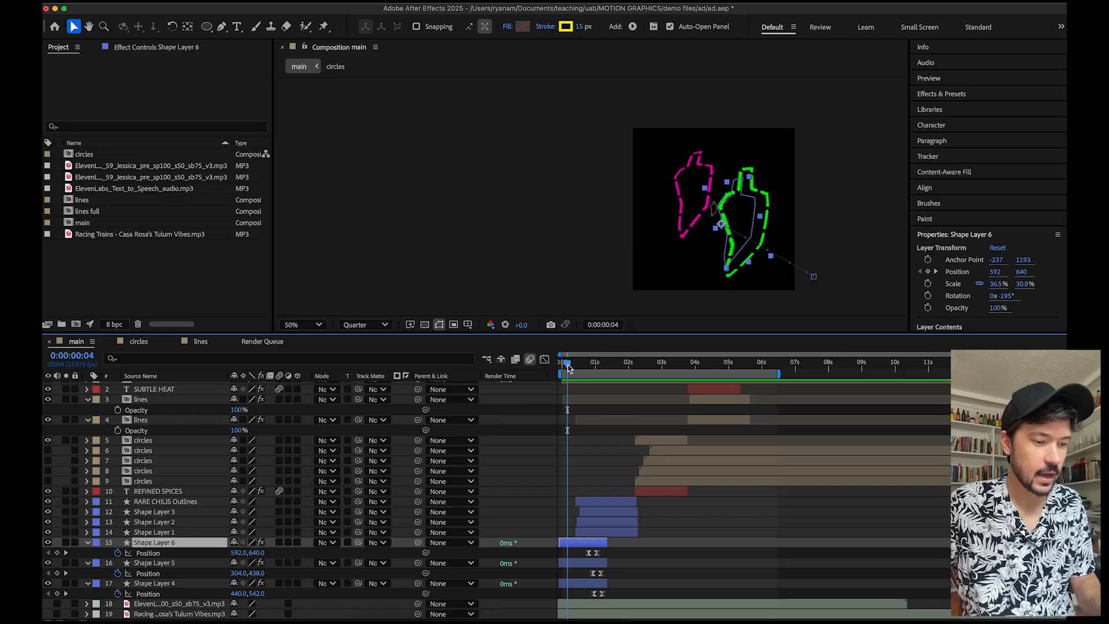
mouse_move(568, 368)
mouse_down()
mouse_move(581, 366)
mouse_move(561, 366)
mouse_move(571, 366)
mouse_up()
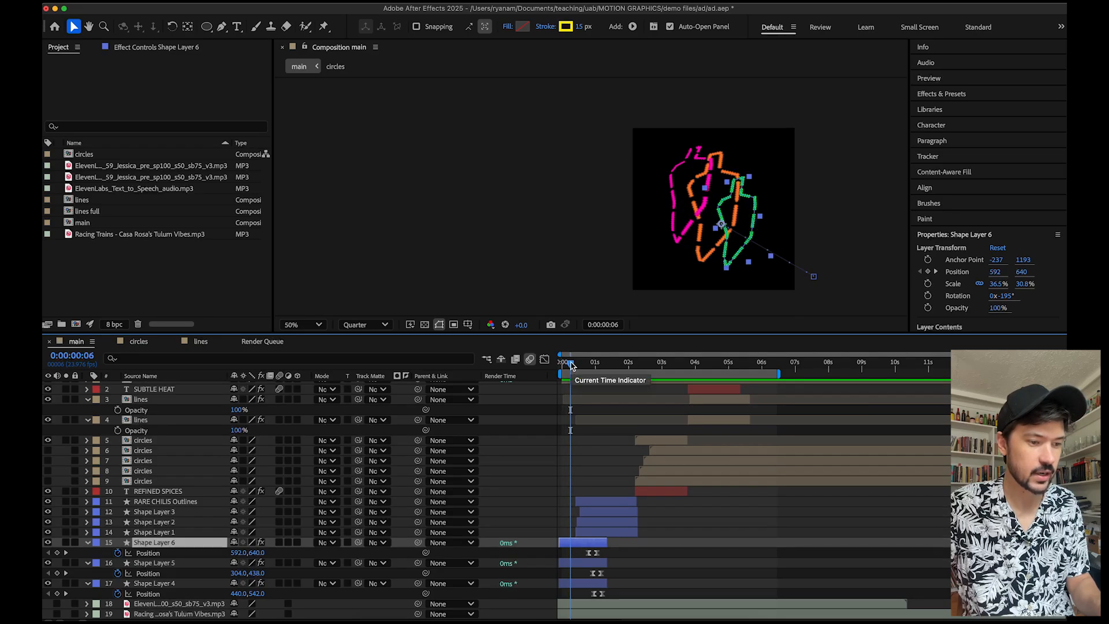
drag(571, 365, 558, 365)
key(space)
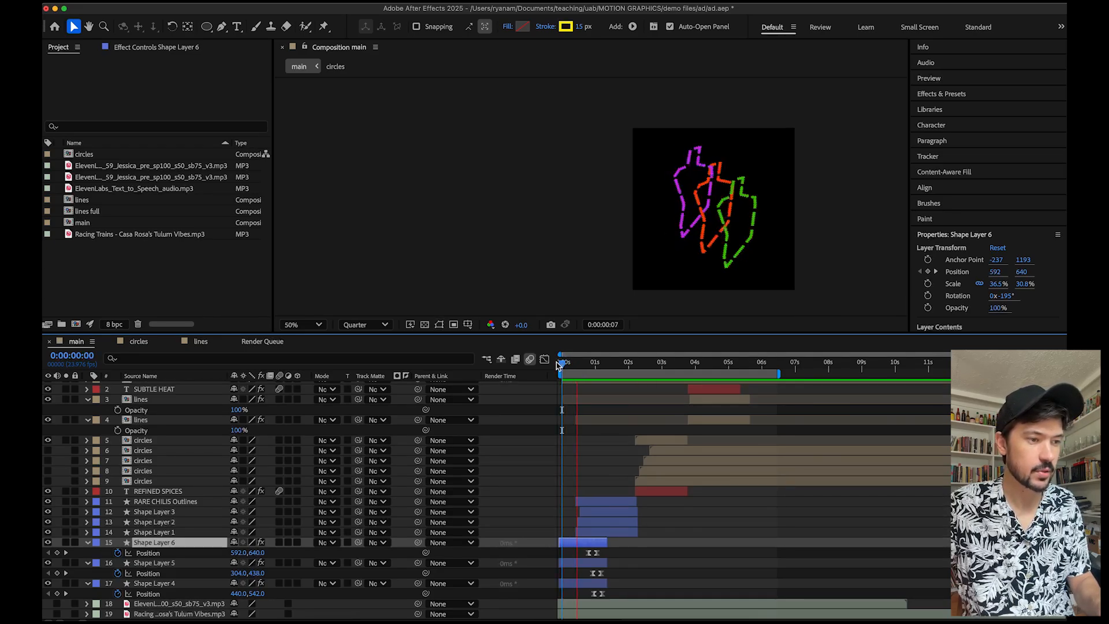
drag(564, 364, 565, 364)
key(space)
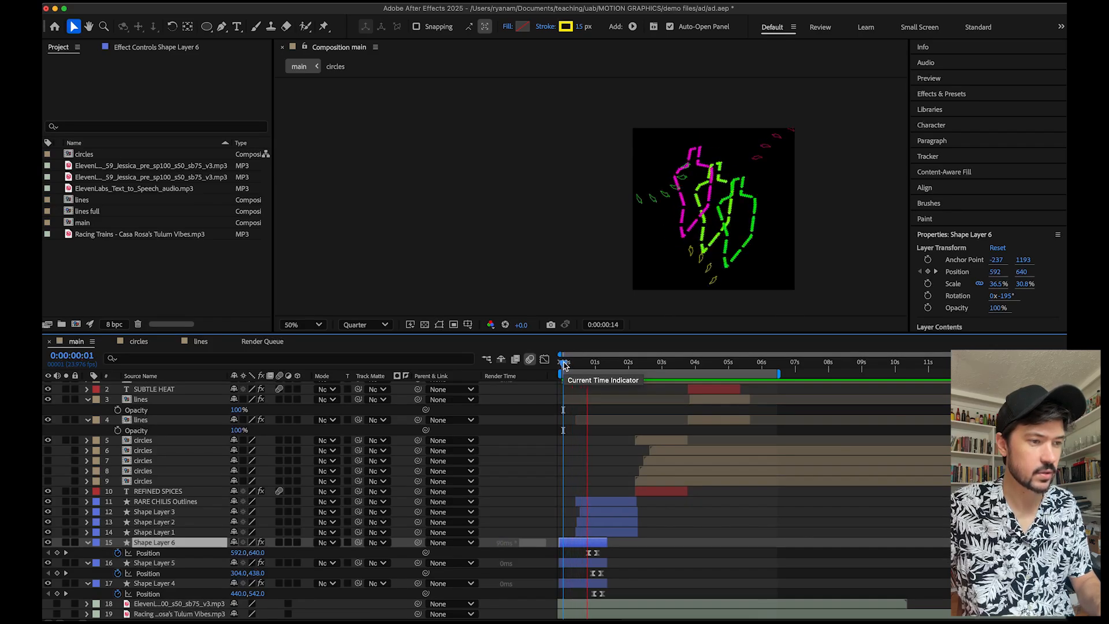
key(space)
drag(583, 370, 567, 368)
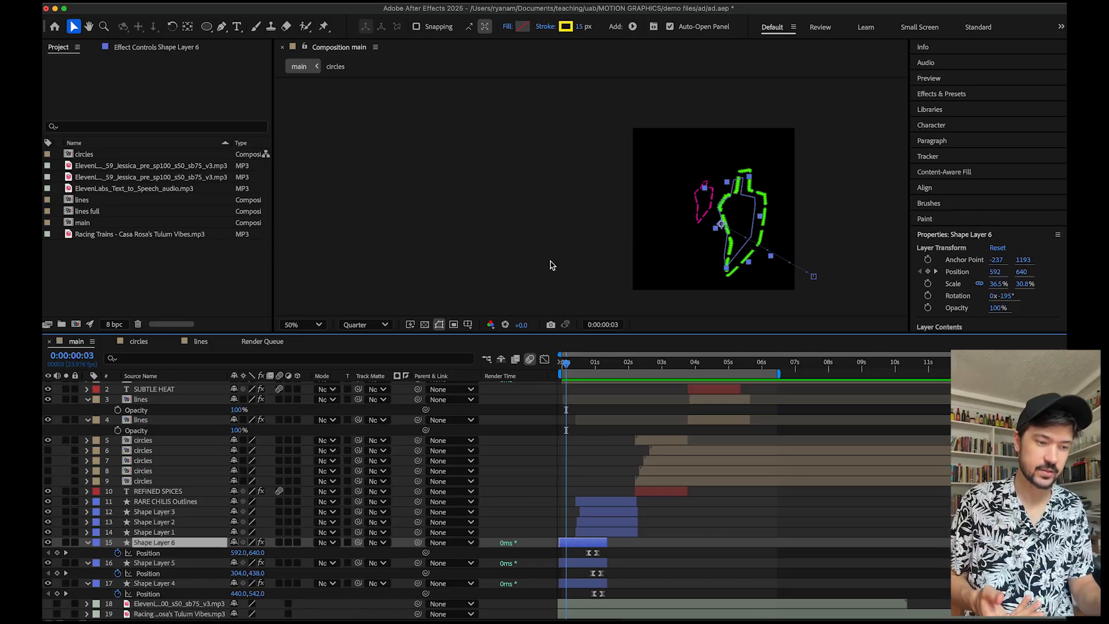
click(580, 363)
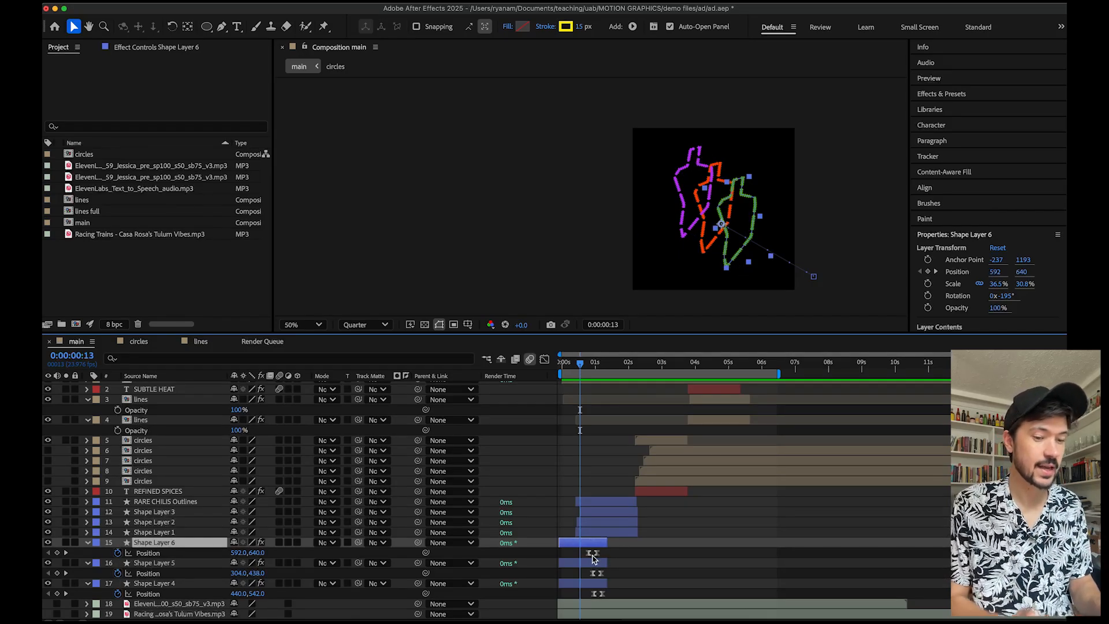
Open the Effects & Presets panel and expand the Stylize effects category.
click(952, 99)
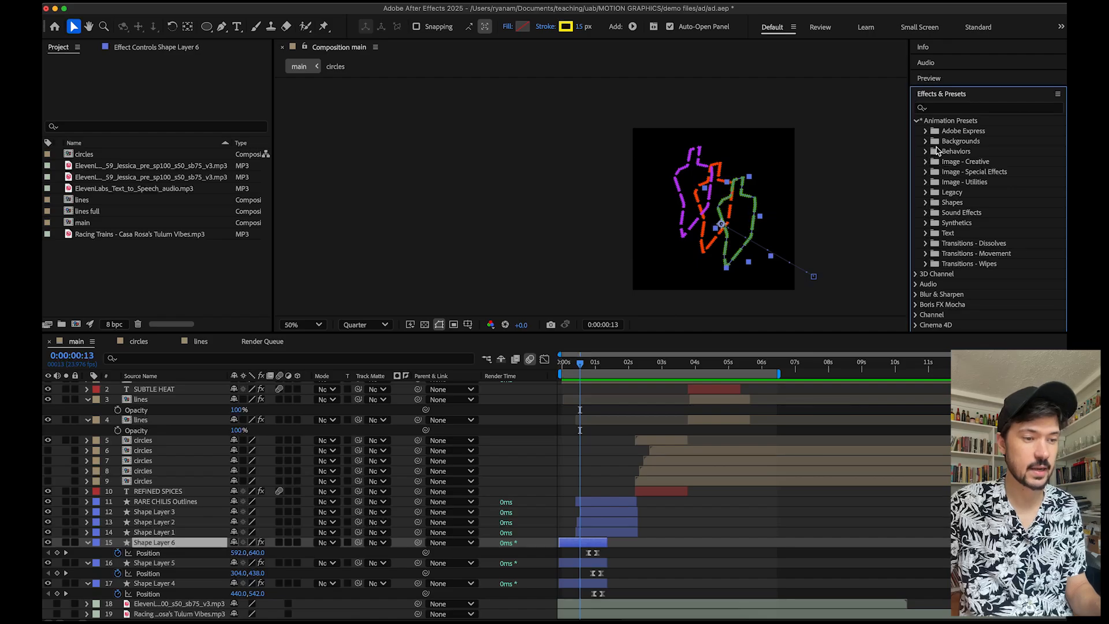
click(418, 5)
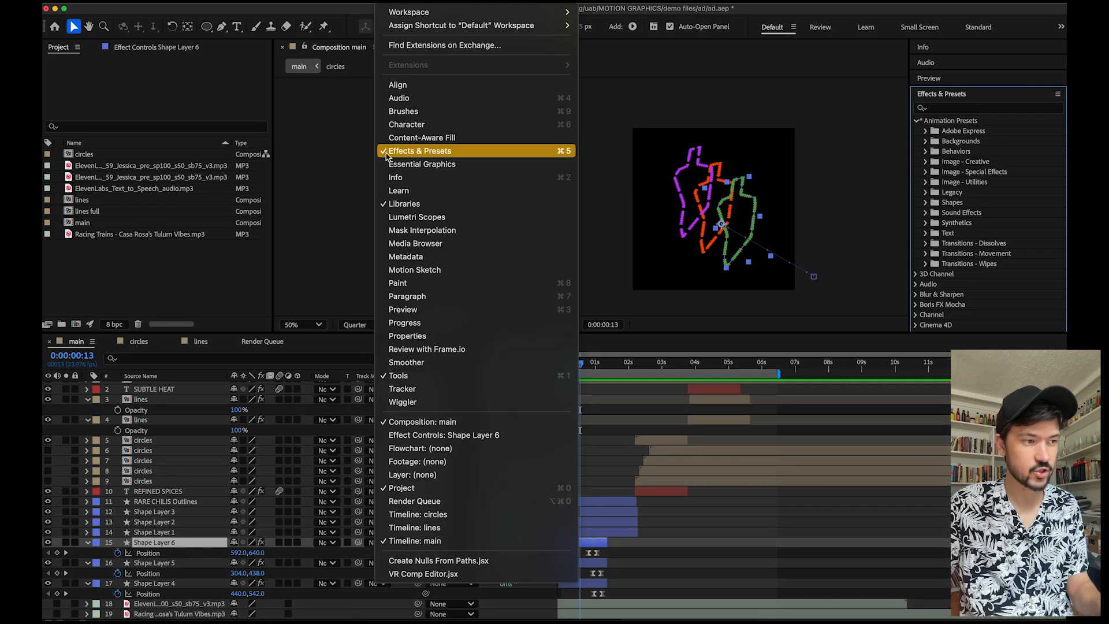
click(985, 99)
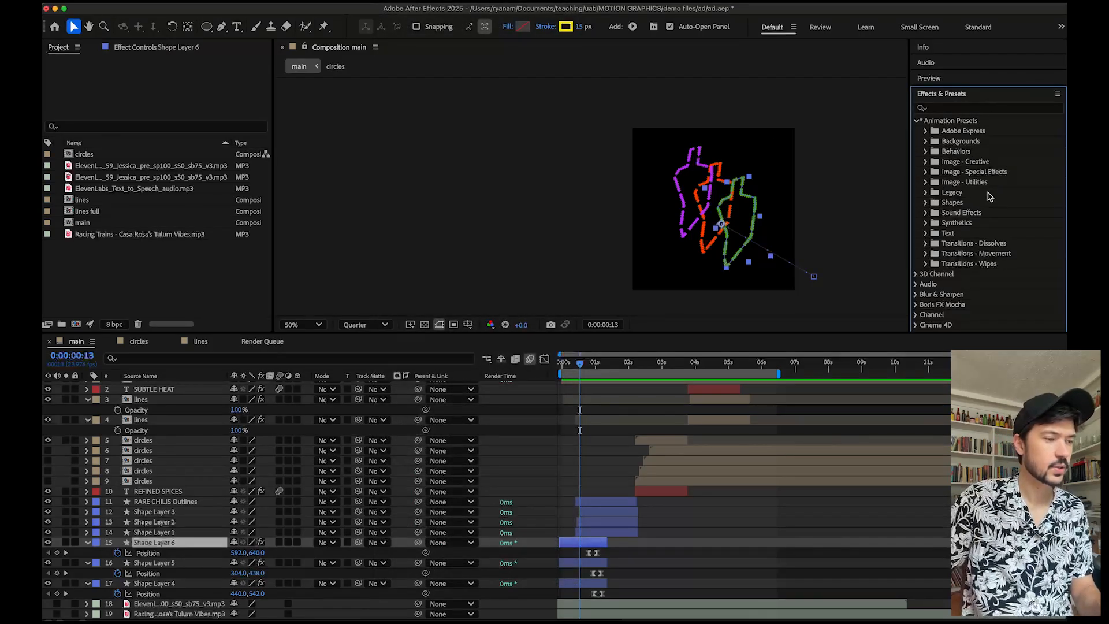
scroll(994, 169, down, 7)
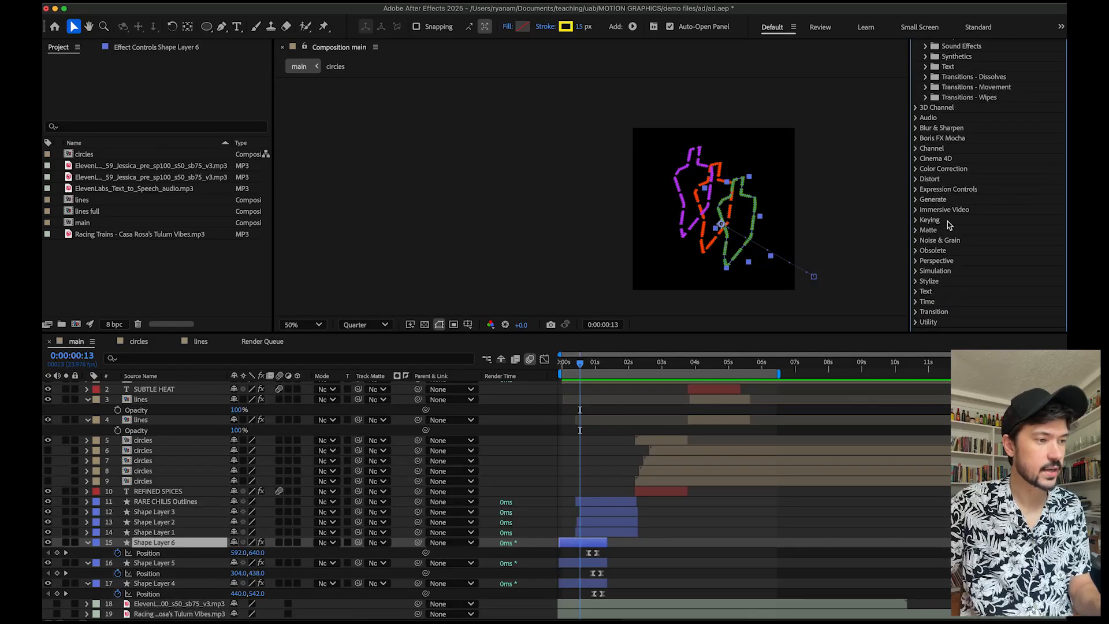
scroll(948, 224, up, 5)
scroll(949, 225, down, 7)
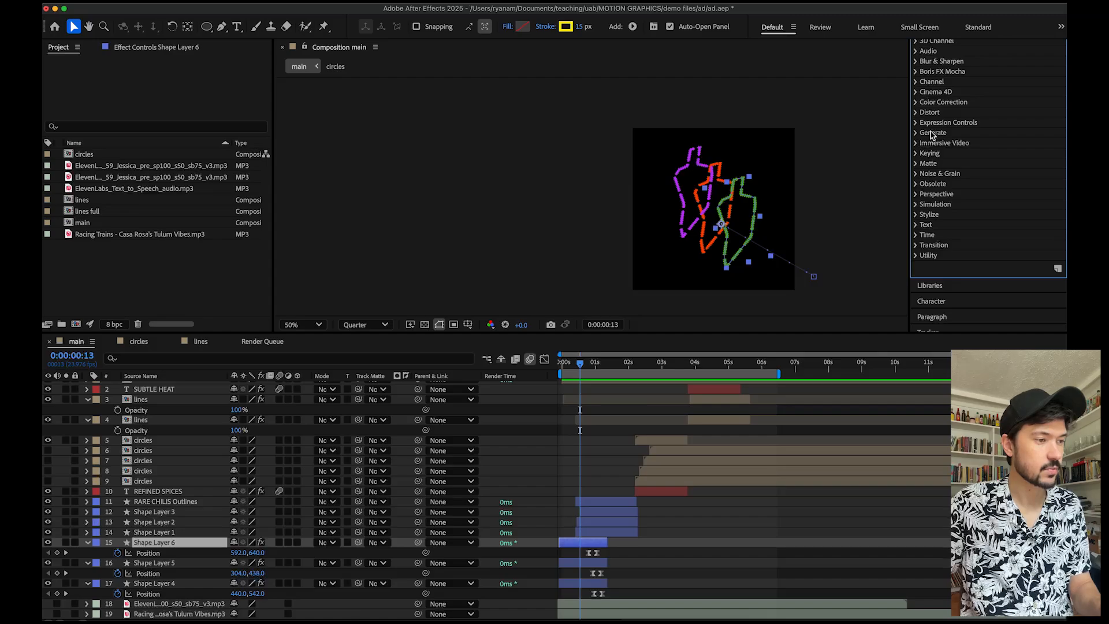
click(916, 216)
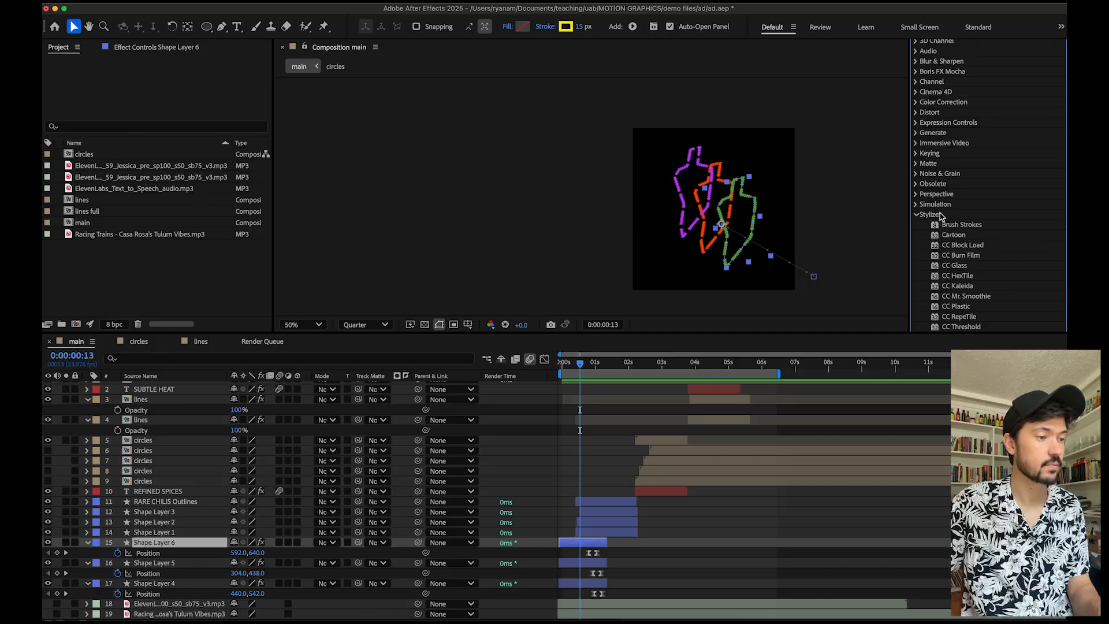
Collapse the Stylize category and browse the Transitions - Dissolves animation presets.
scroll(940, 216, down, 5)
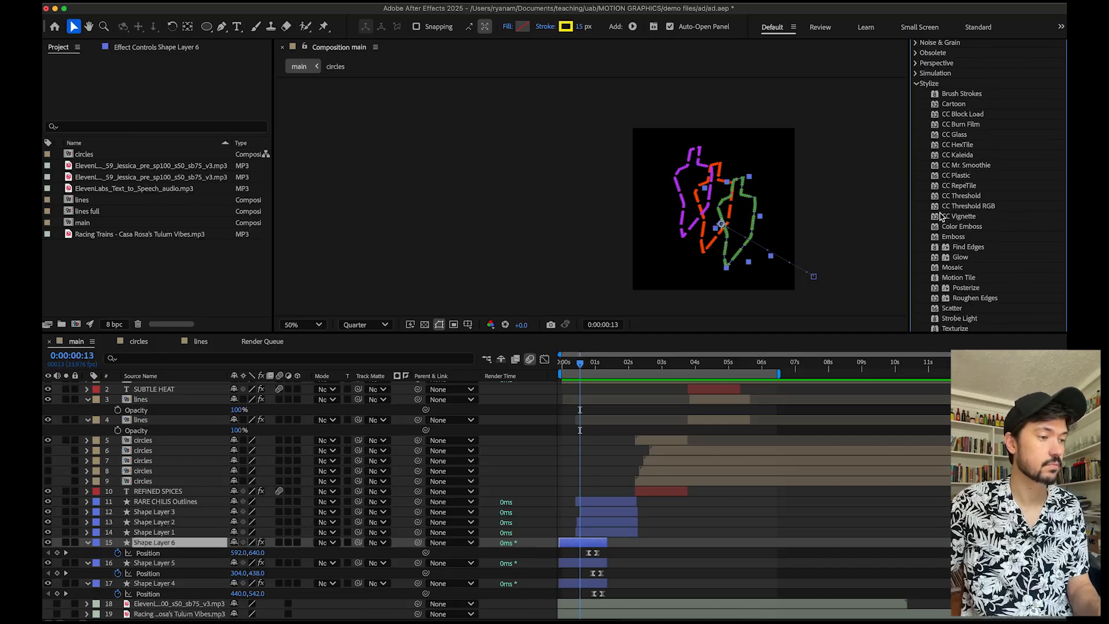
click(917, 84)
scroll(976, 177, up, 10)
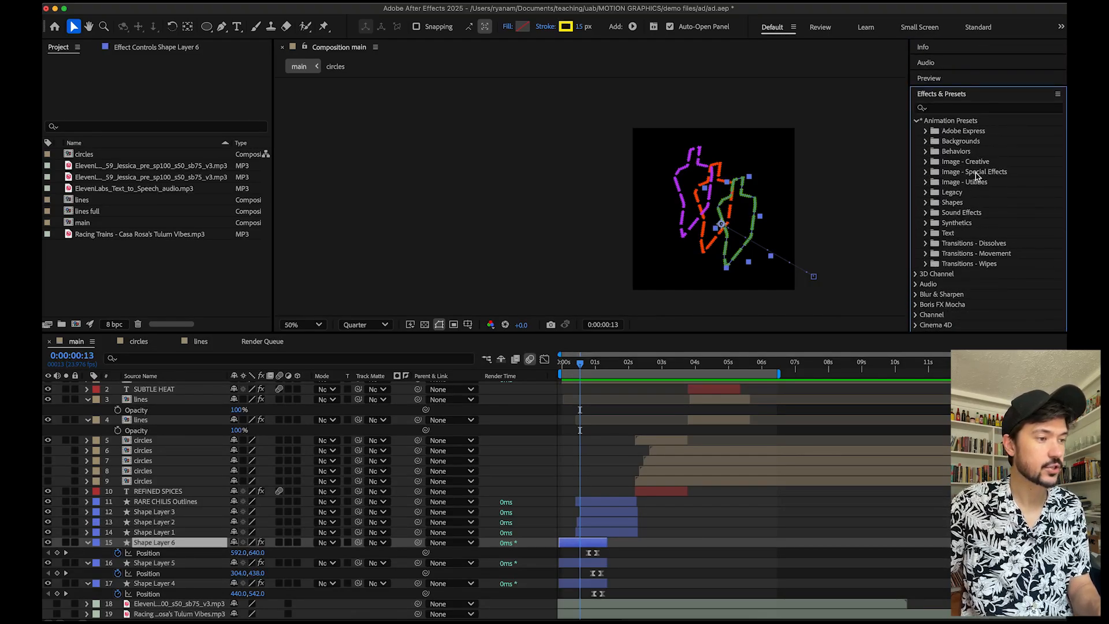
click(917, 120)
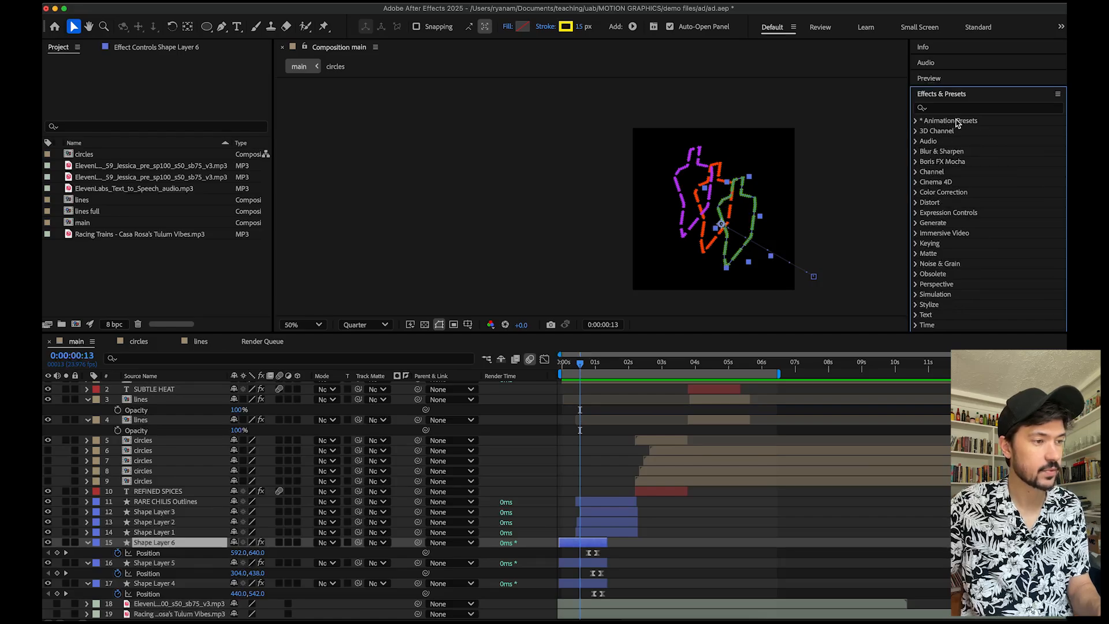
click(916, 121)
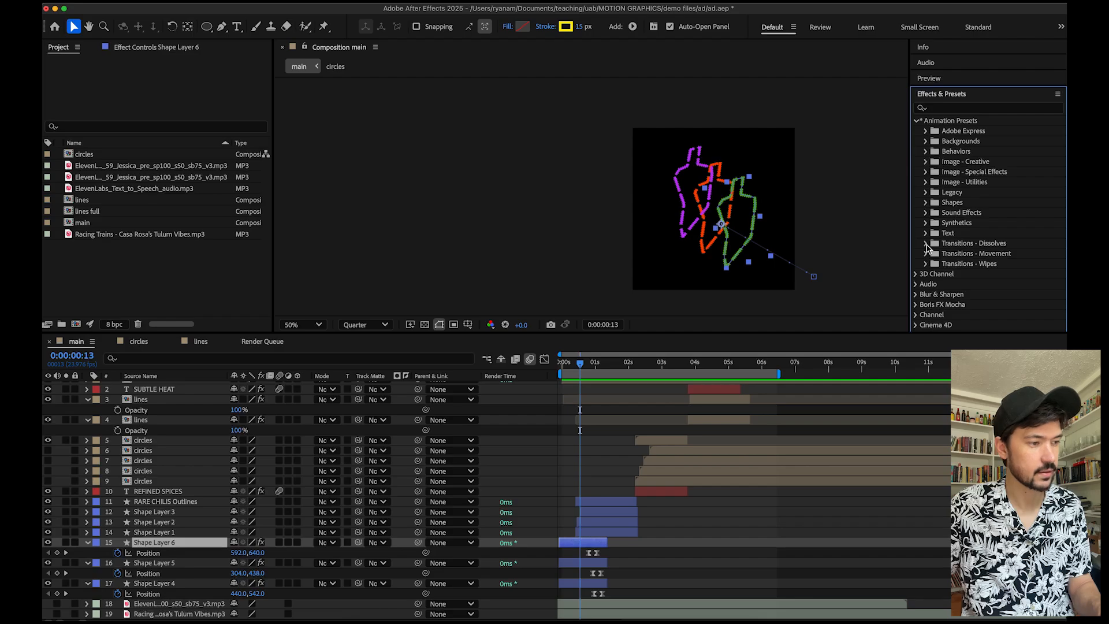
click(926, 244)
scroll(982, 269, down, 5)
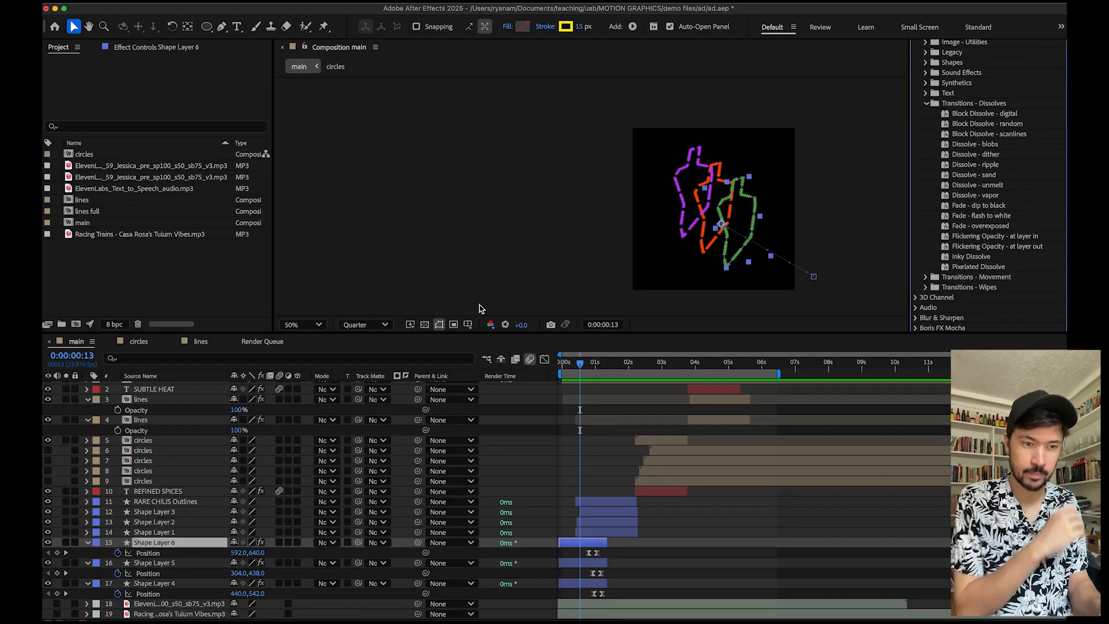
Create a new 1080 x 1080 px composition at 23.976 fps, 15 seconds long.
click(208, 1)
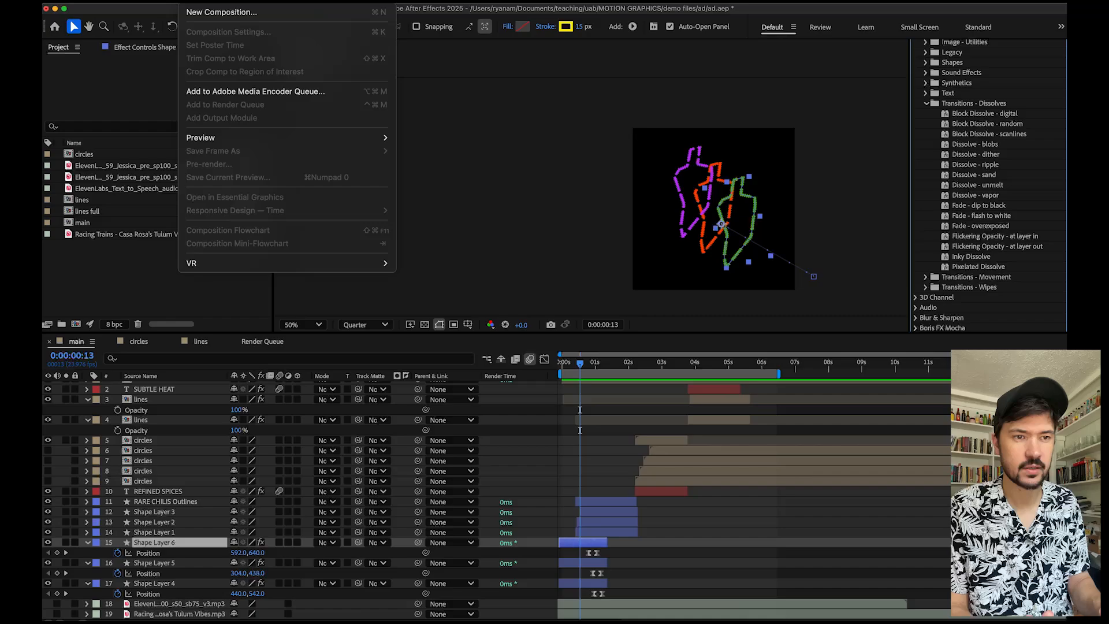
click(217, 12)
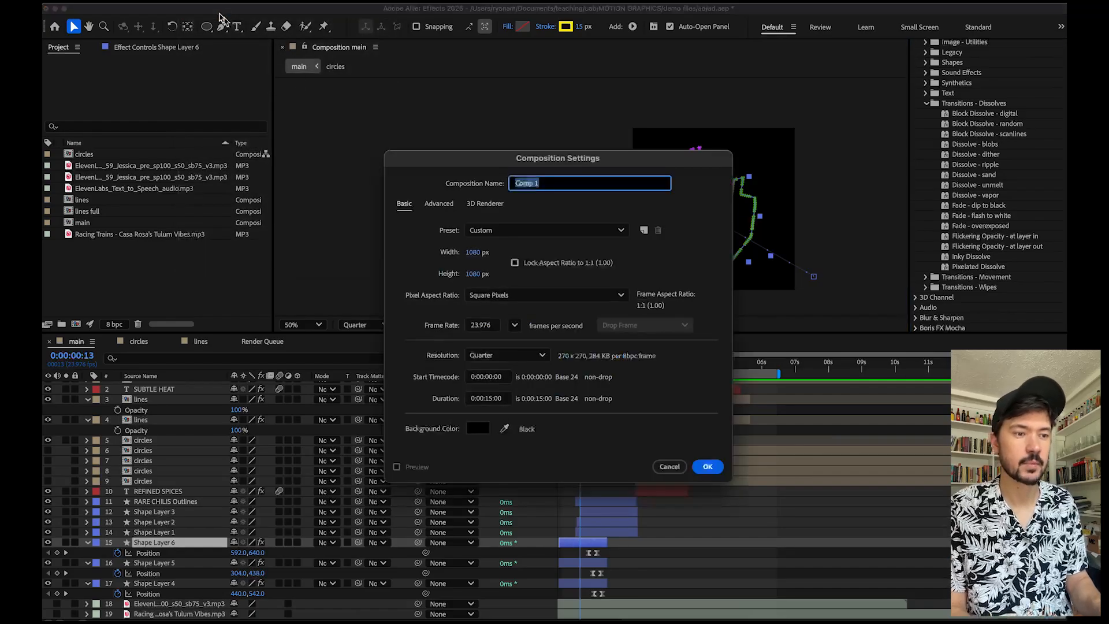
click(716, 469)
Draw a circle with the Ellipse tool in the centre of the new composition and select its shape layer.
click(206, 26)
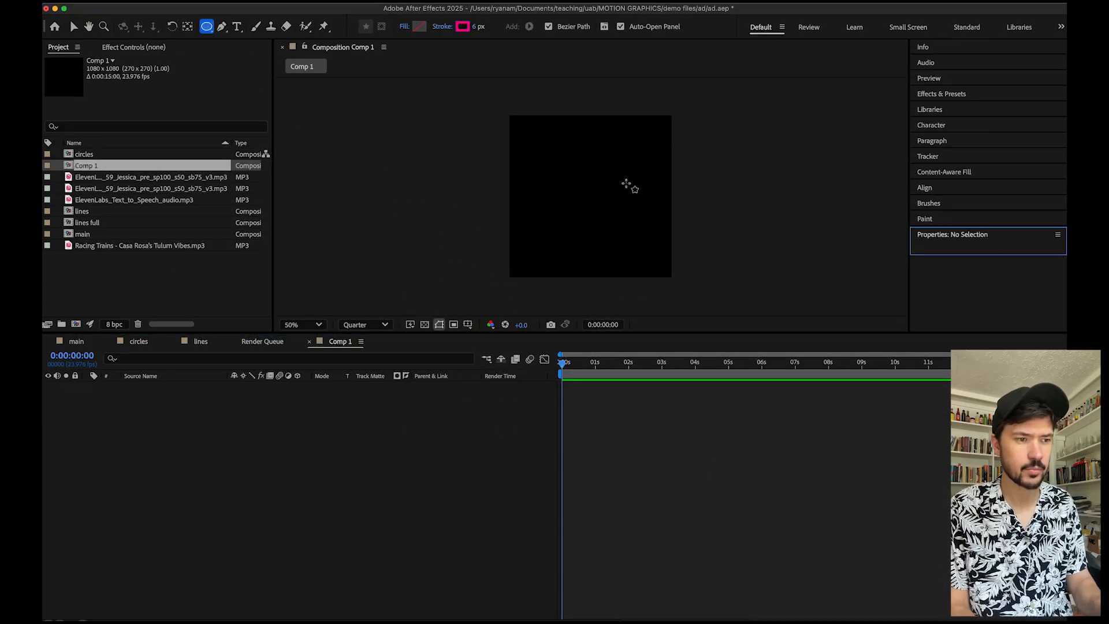
drag(550, 159, 615, 226)
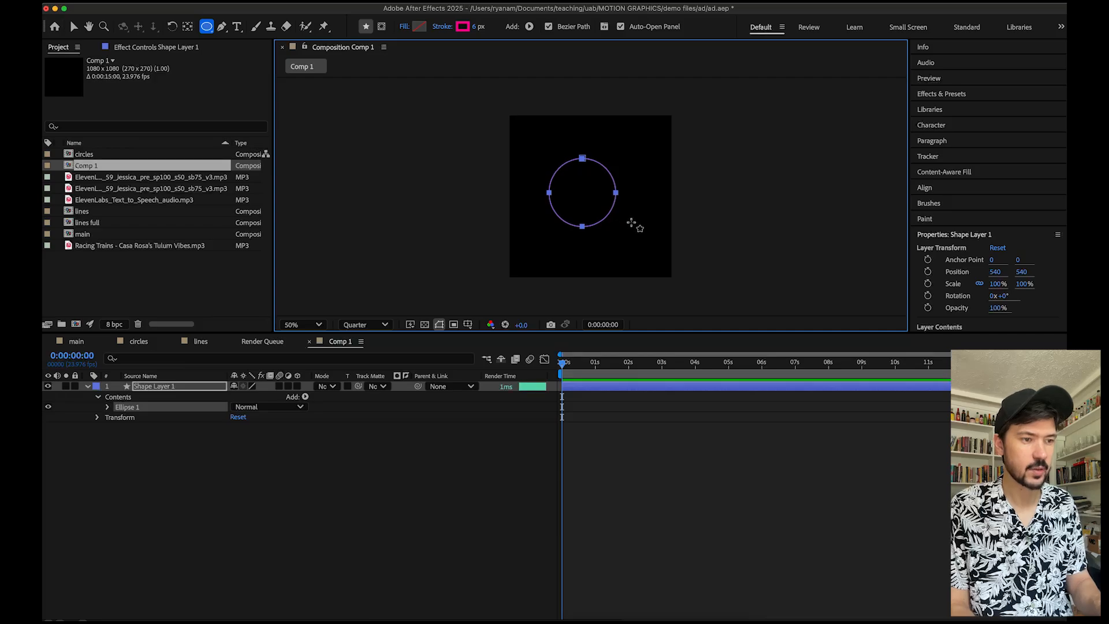
click(182, 482)
click(169, 387)
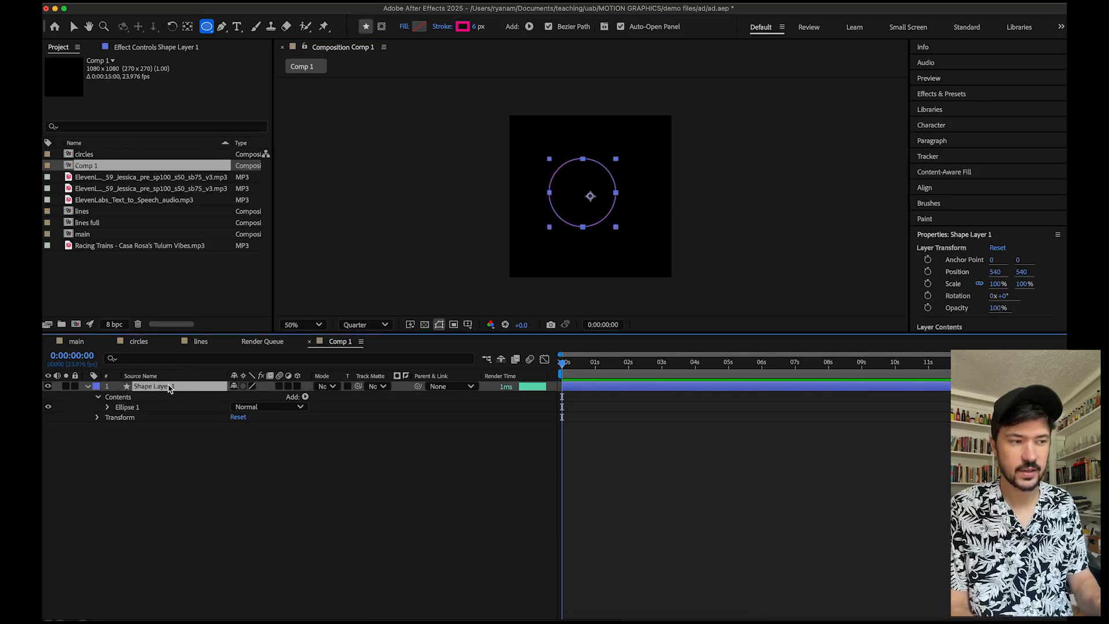
Apply the Zoom - bubble animation preset from Transitions - Movement to the circle's shape layer.
click(948, 96)
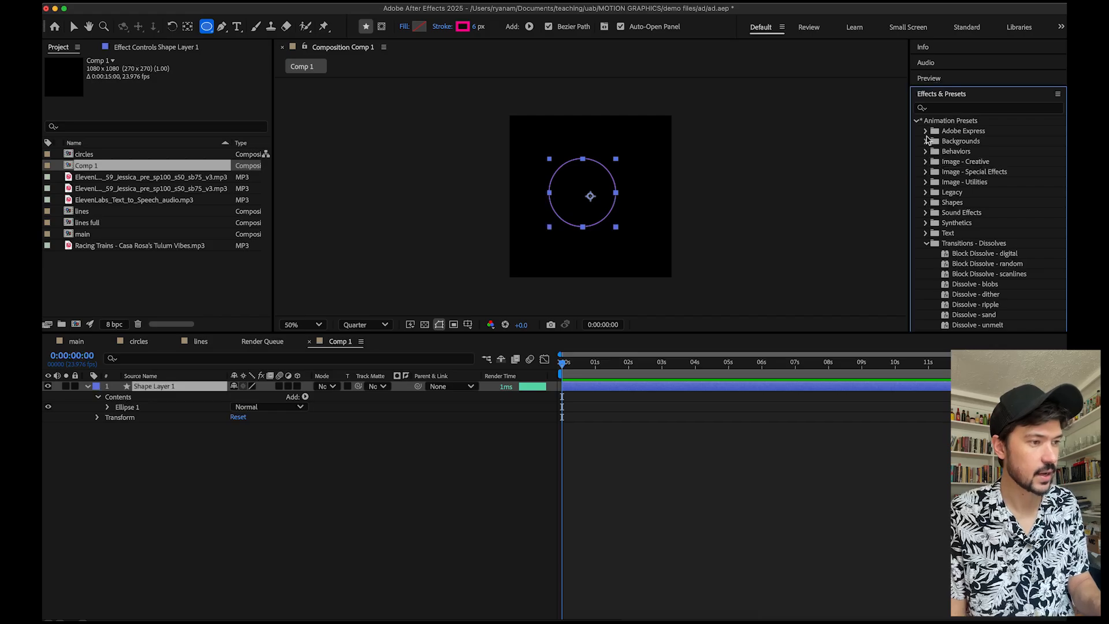
scroll(994, 240, down, 5)
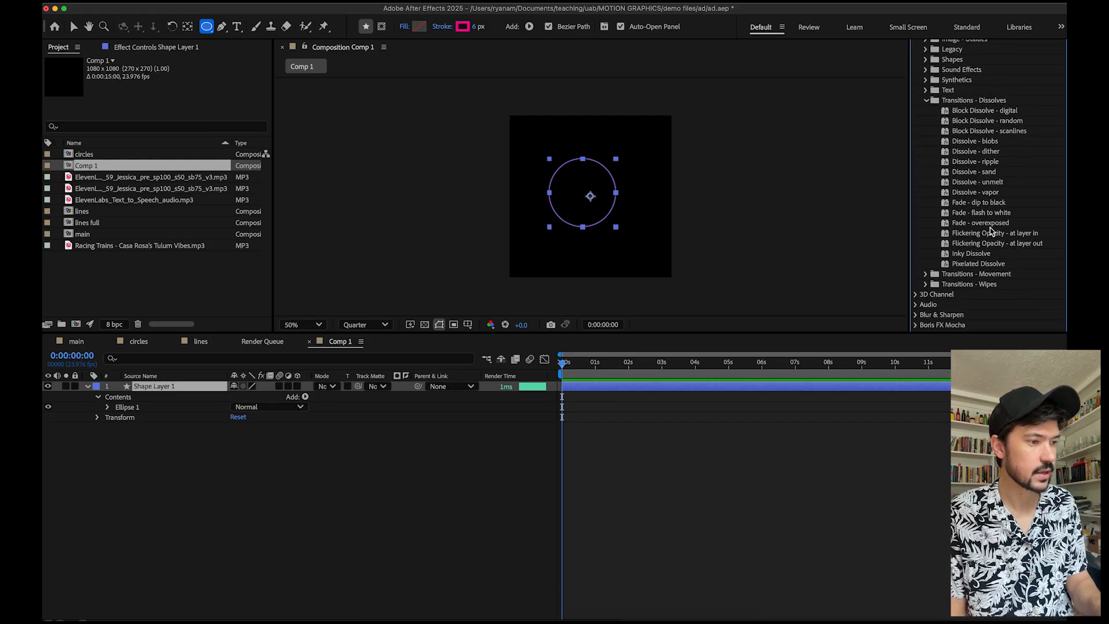
click(926, 273)
scroll(974, 234, down, 5)
scroll(974, 234, down, 1)
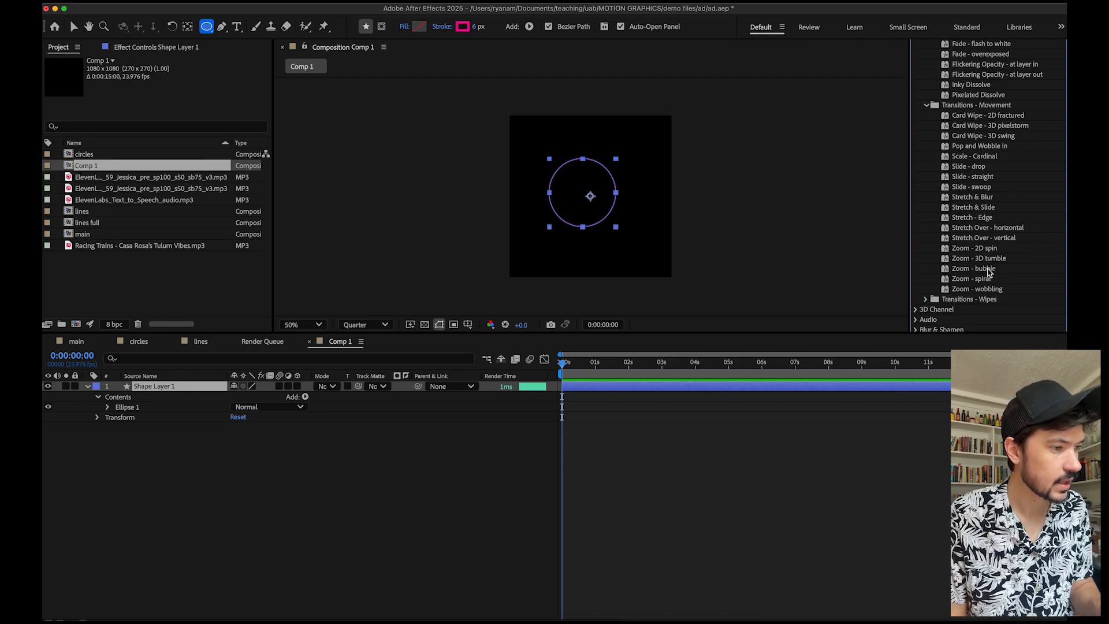
click(982, 270)
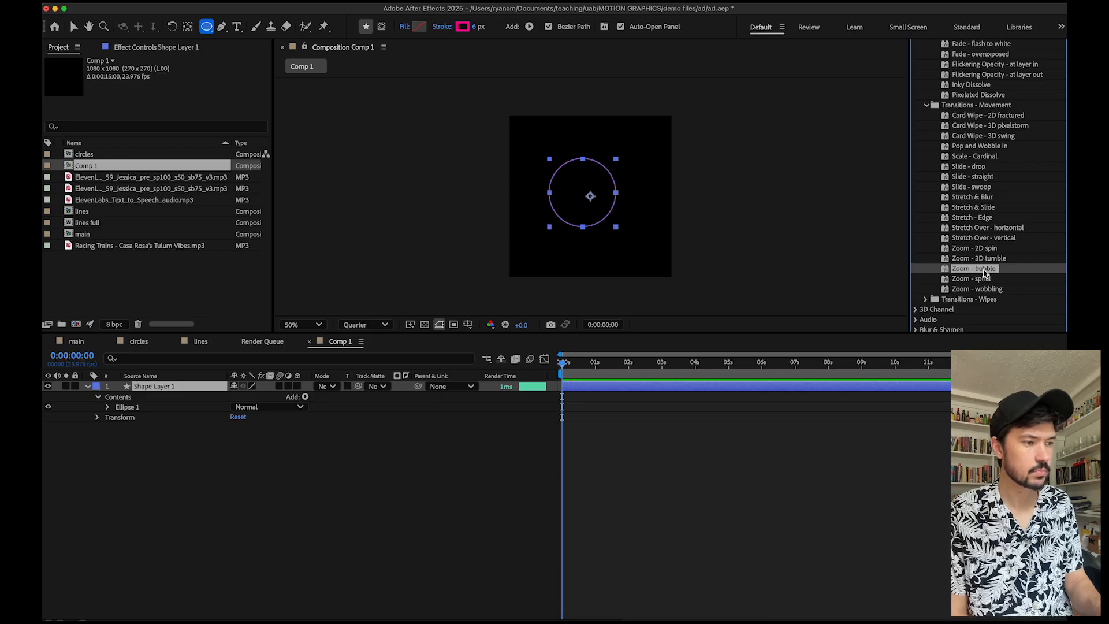
drag(988, 273, 671, 392)
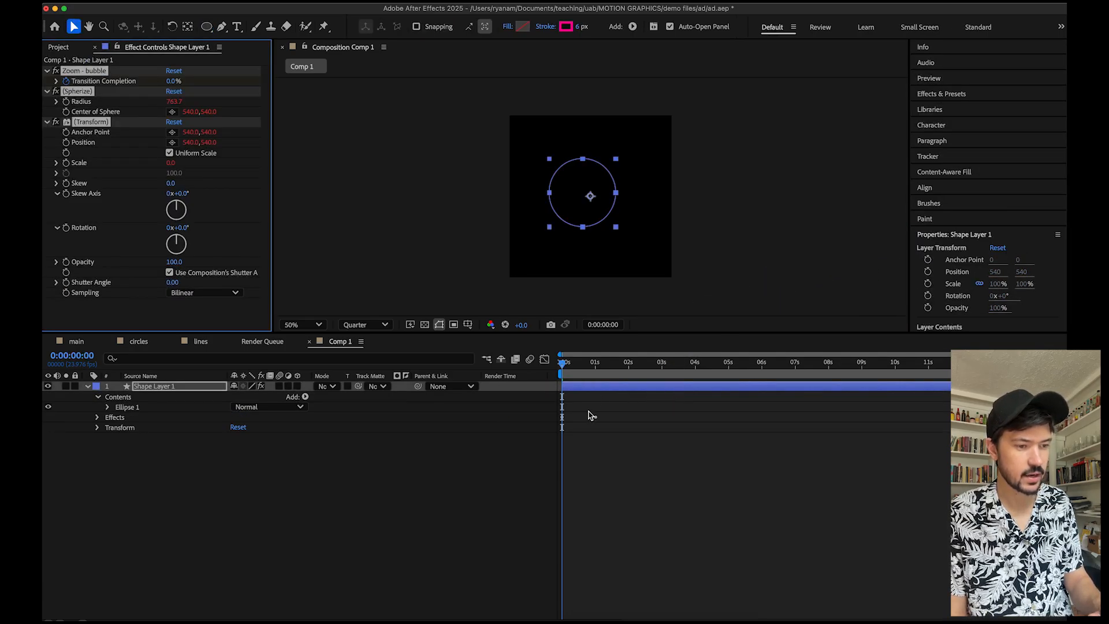
Inspect the Zoom - bubble keyframes and its effects' properties on the layer, then preview the animation.
click(164, 390)
key(u)
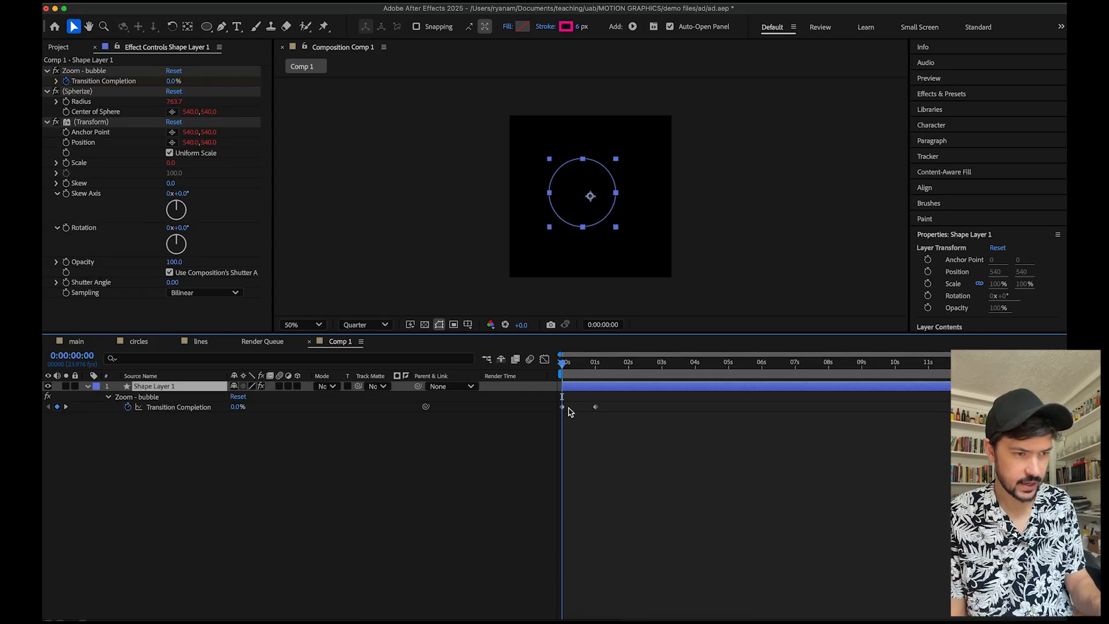
click(108, 397)
click(88, 387)
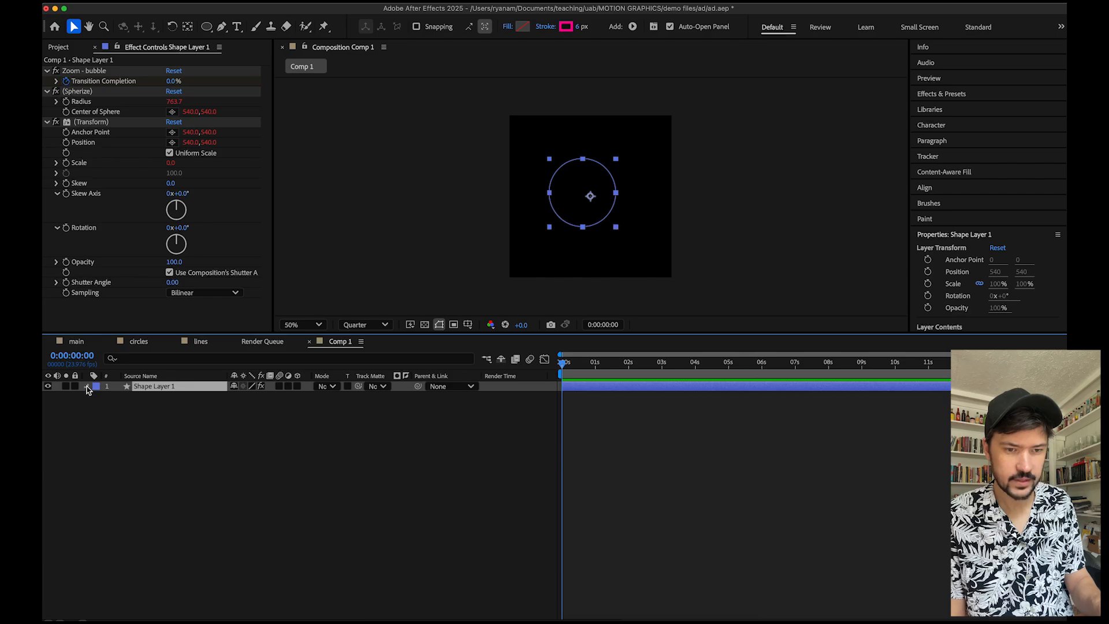
click(87, 387)
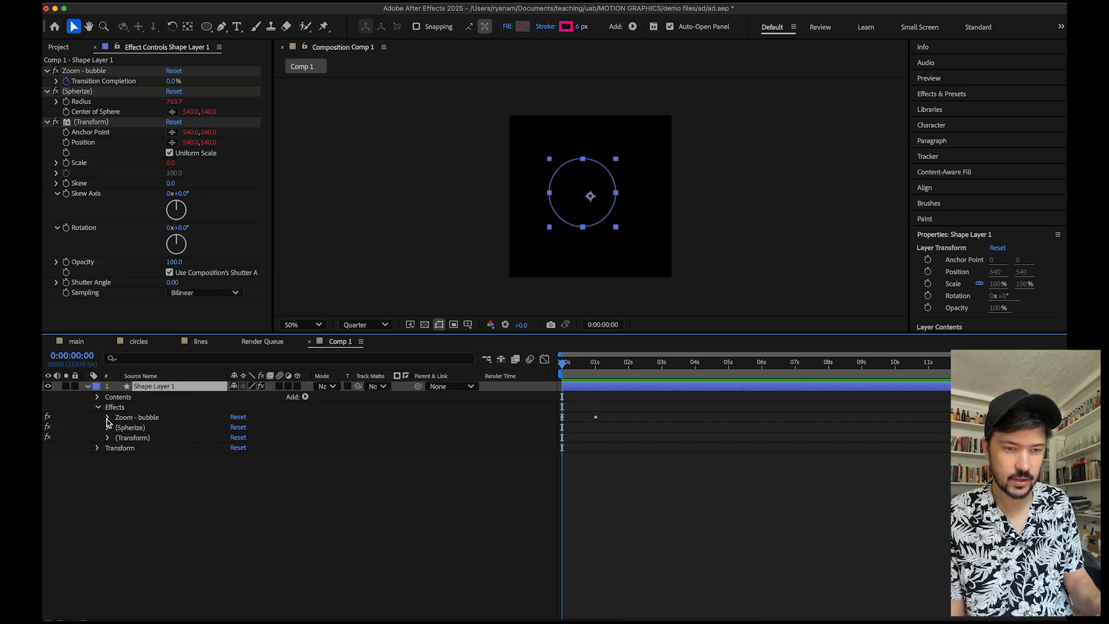
click(107, 418)
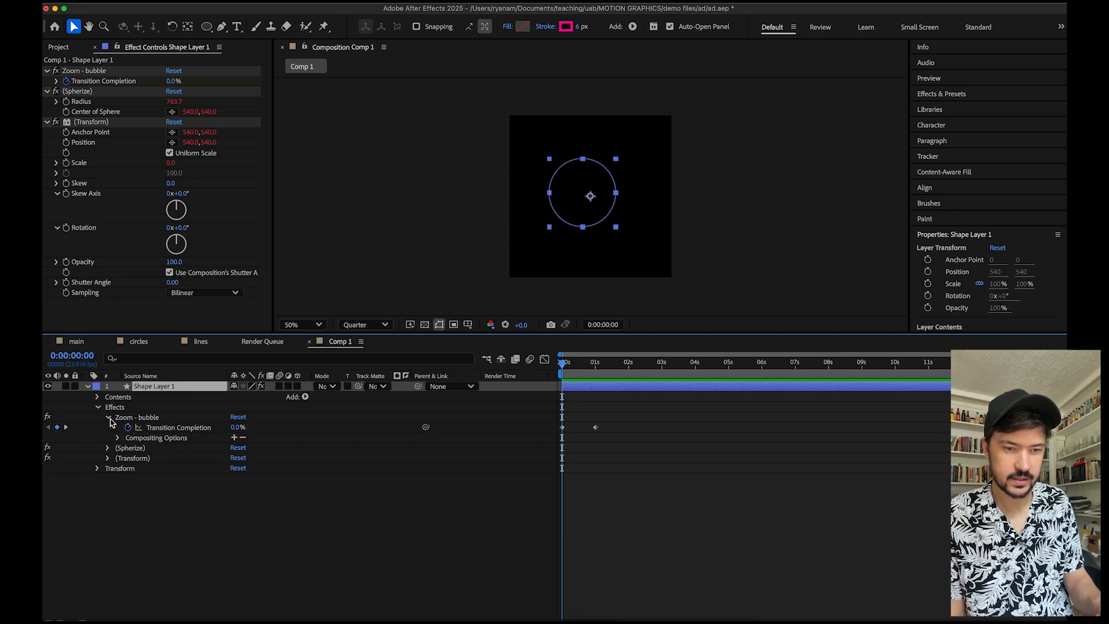
click(109, 448)
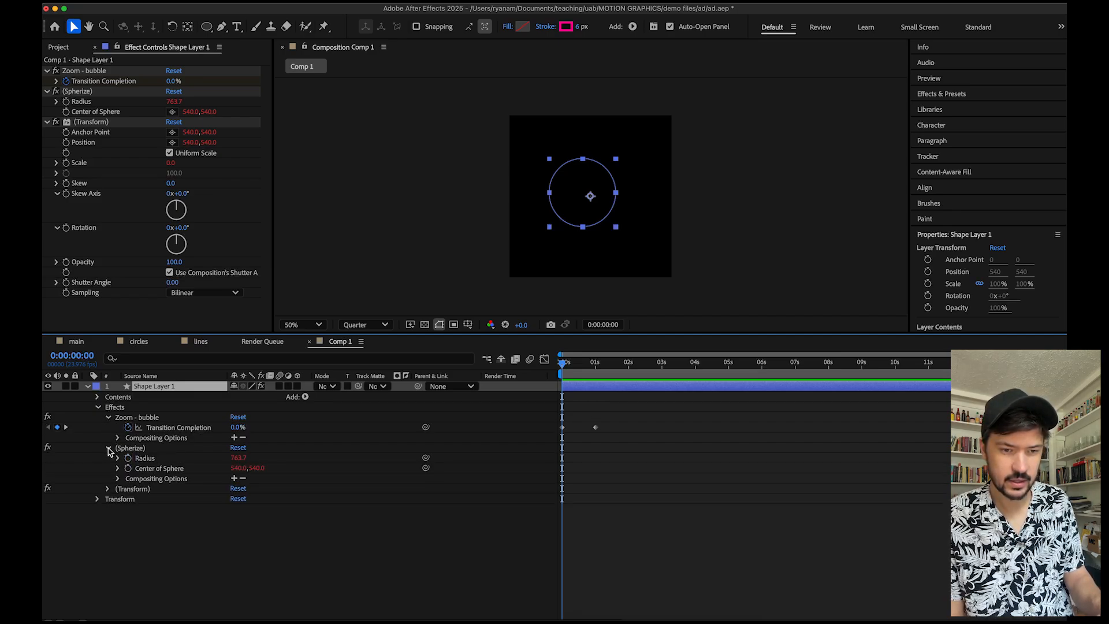
click(108, 489)
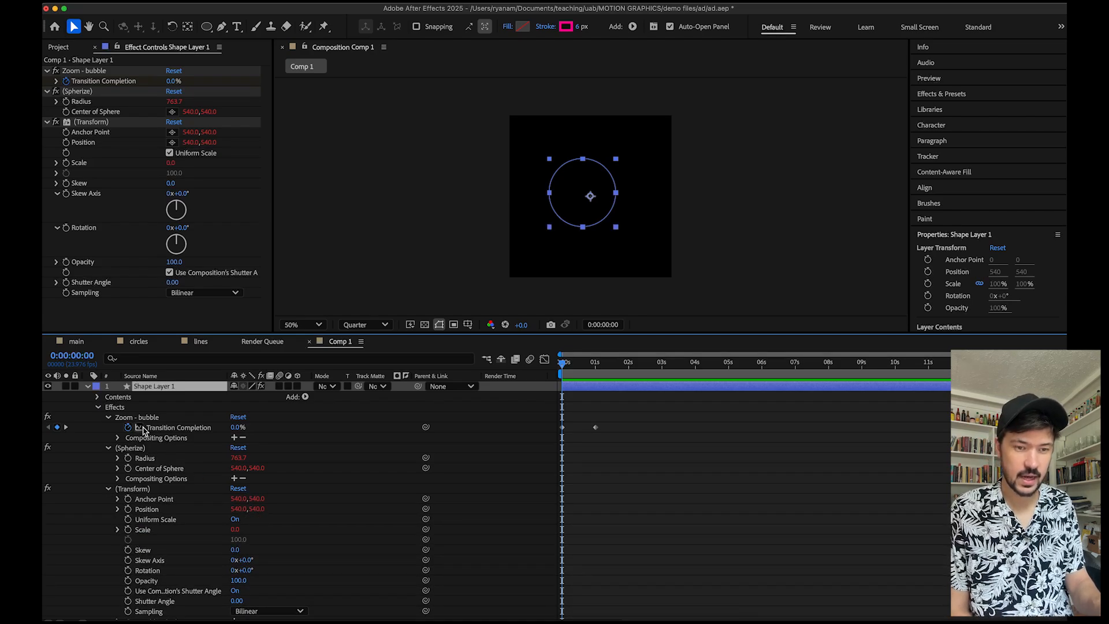
click(98, 408)
mouse_move(565, 381)
mouse_down()
mouse_move(578, 378)
mouse_move(519, 375)
mouse_up()
key(space)
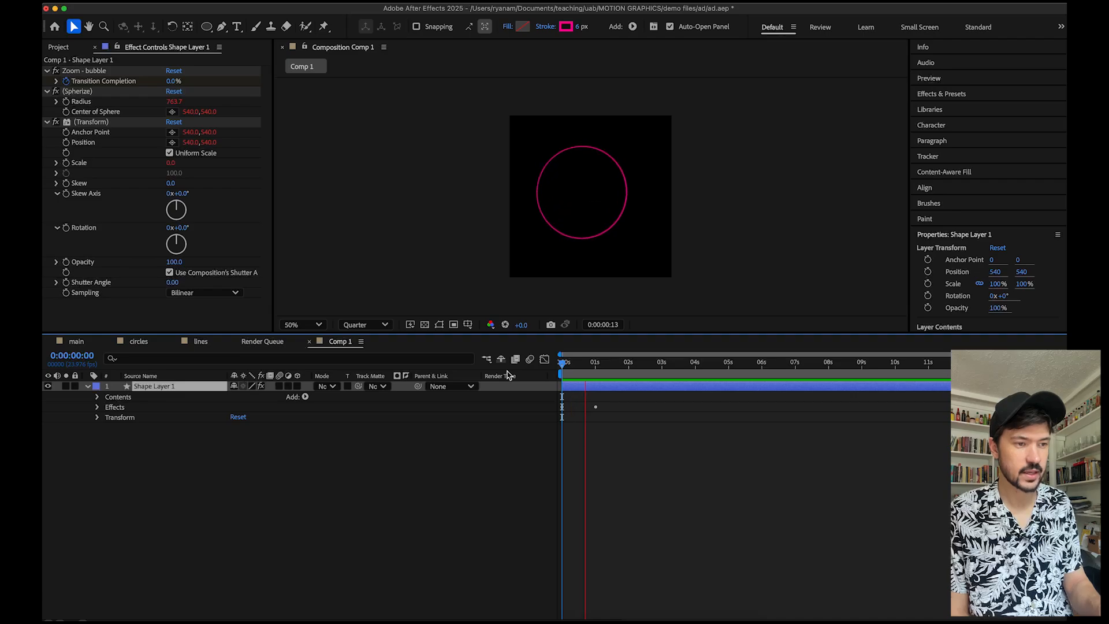
key(space)
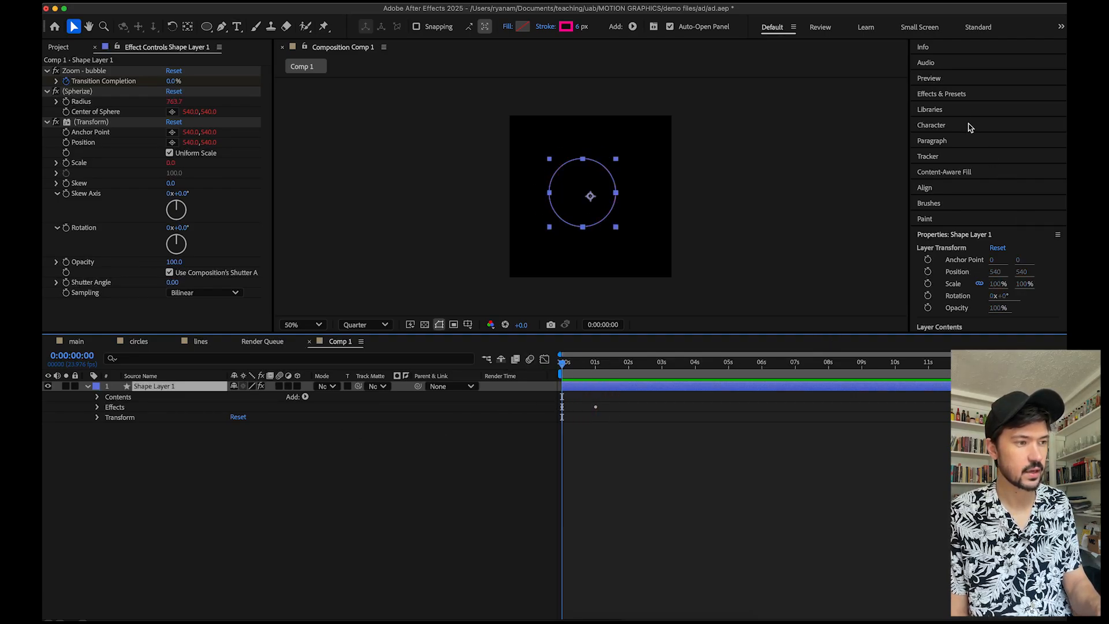
Select the circle layer and preview its animation again from the start.
click(959, 96)
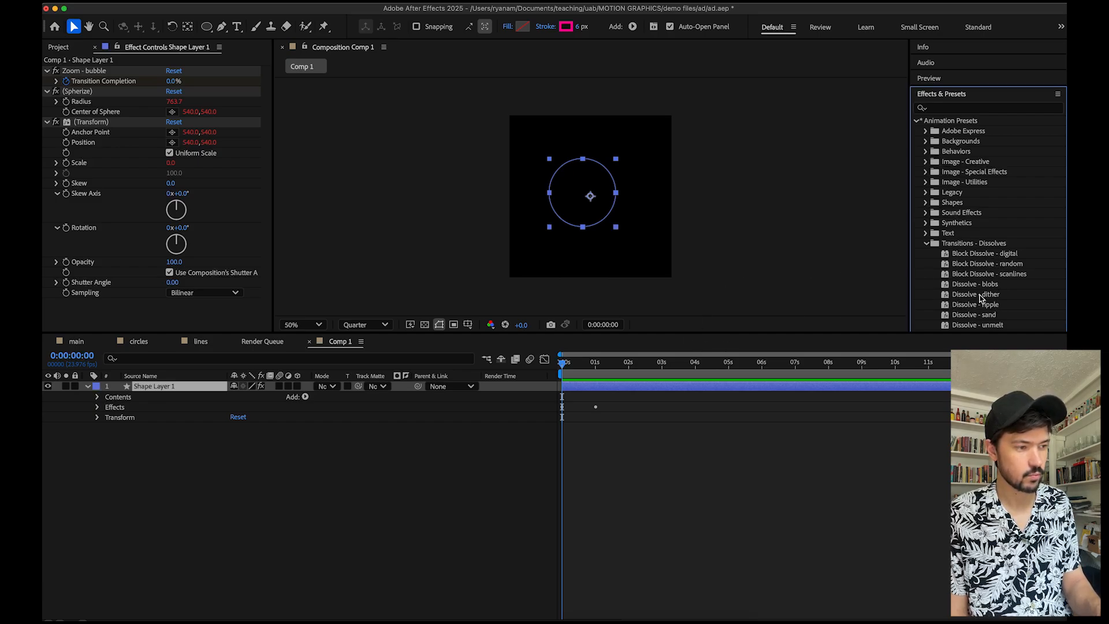
click(668, 391)
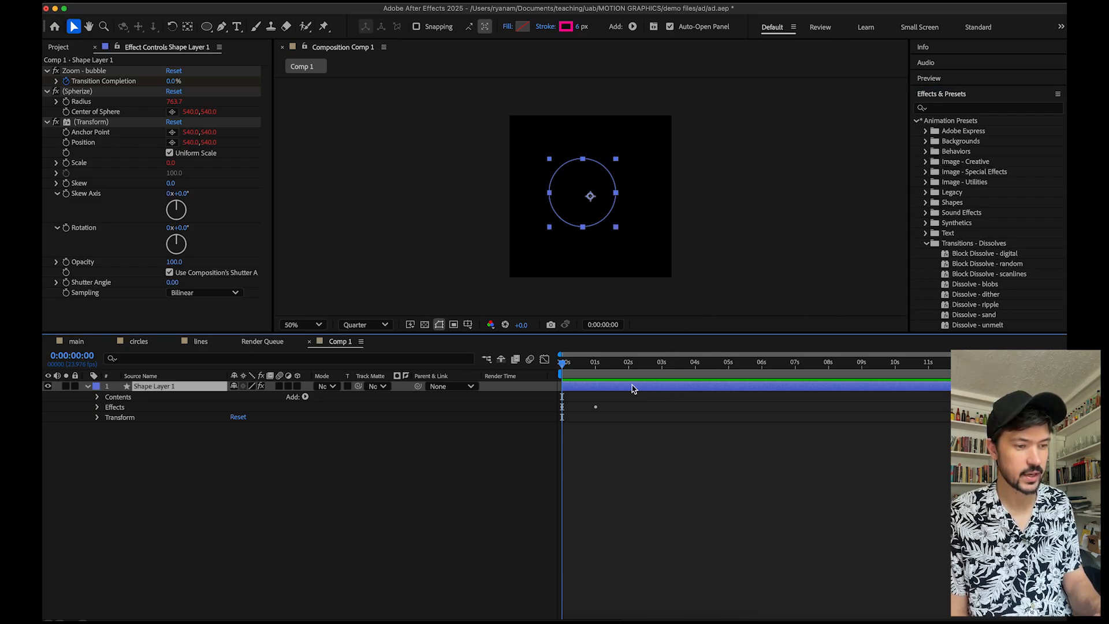
drag(594, 369, 522, 370)
key(space)
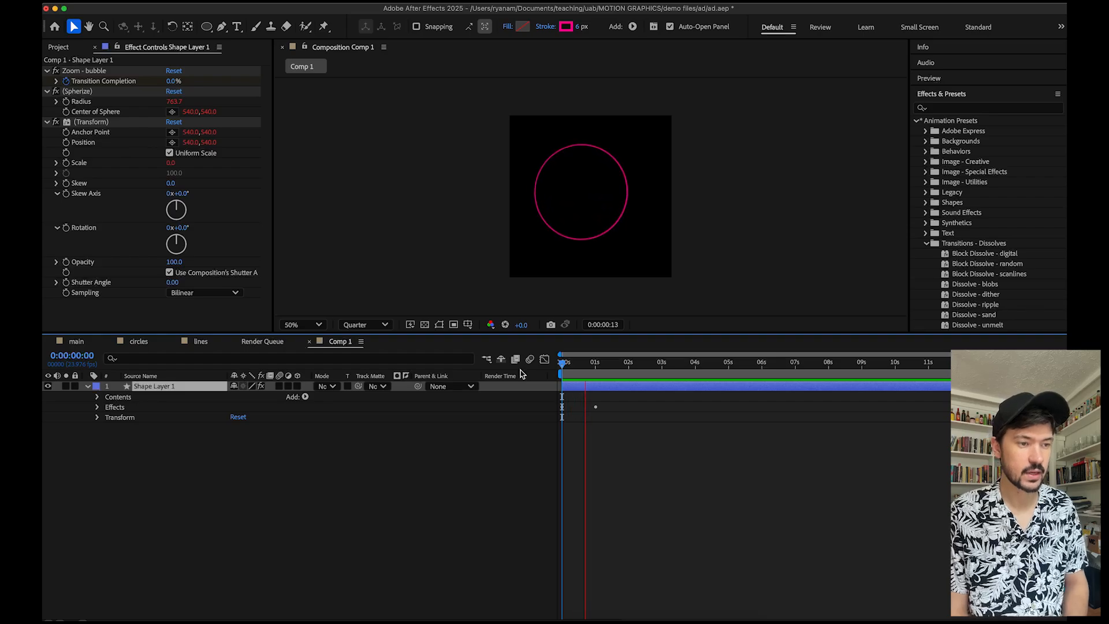
key(space)
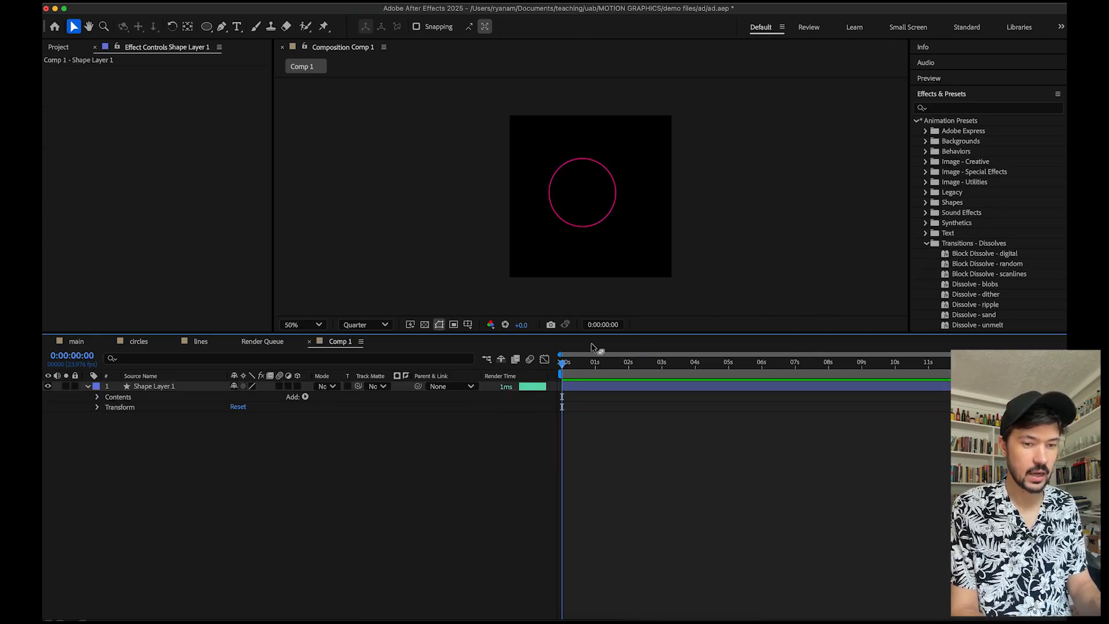
Apply the Pop and Wobble In animation preset to the circle's shape layer.
scroll(964, 254, down, 12)
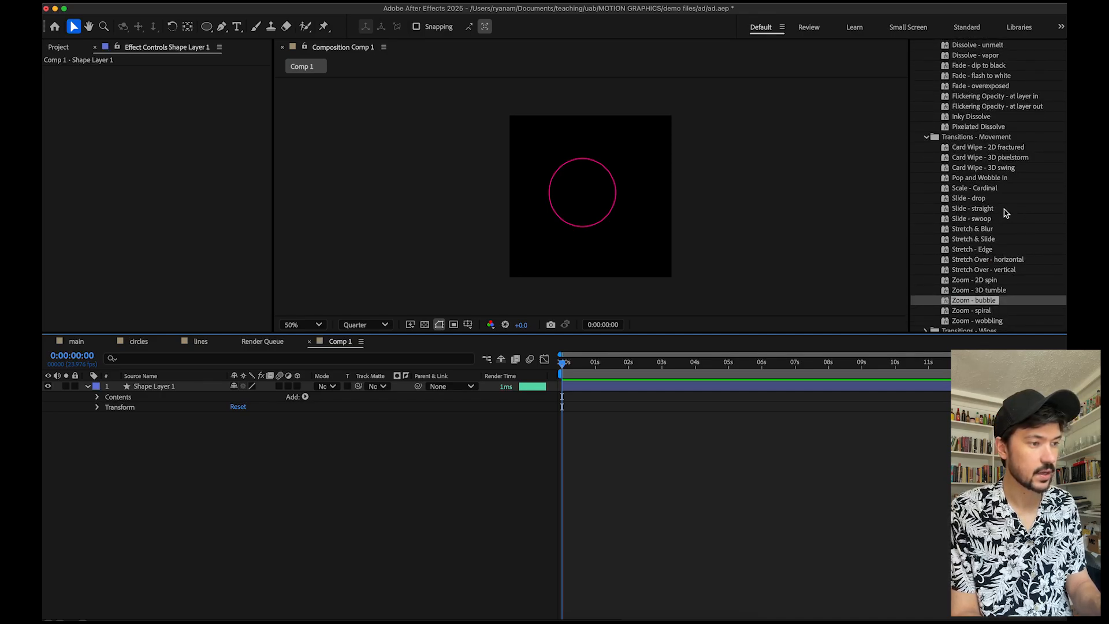
click(983, 181)
drag(989, 181, 670, 391)
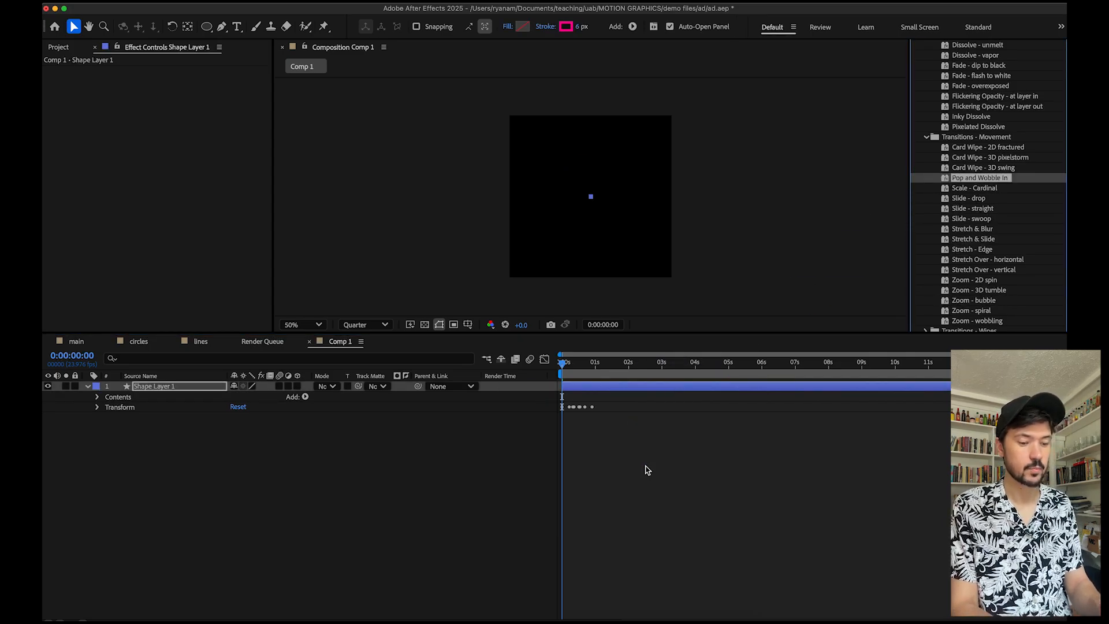
Play and stop the Pop and Wobble In animation preview several times.
key(space)
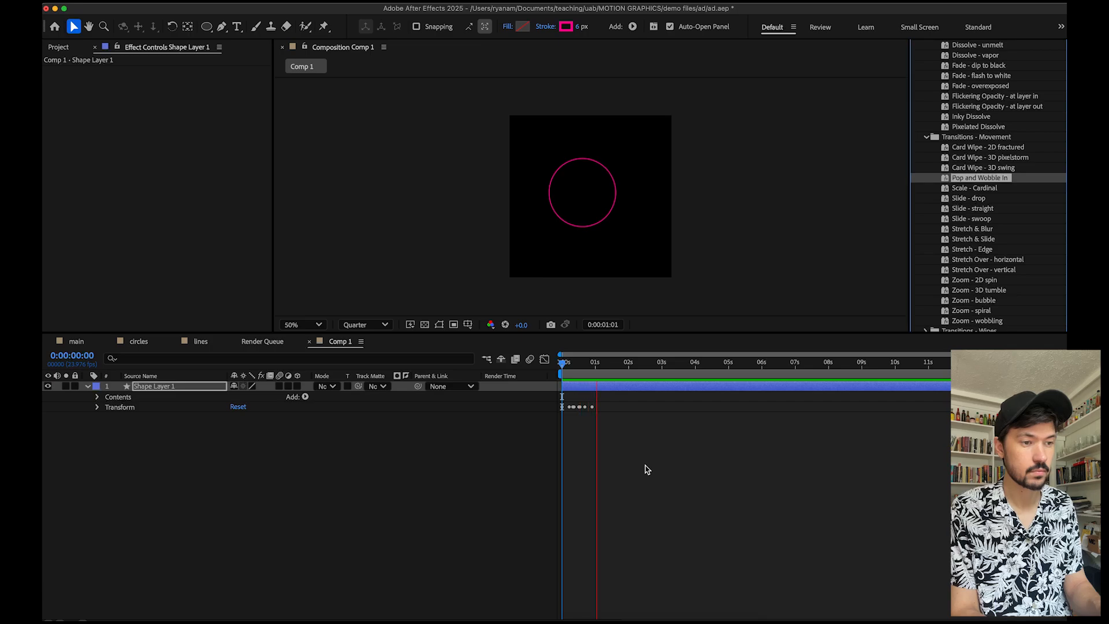
key(space)
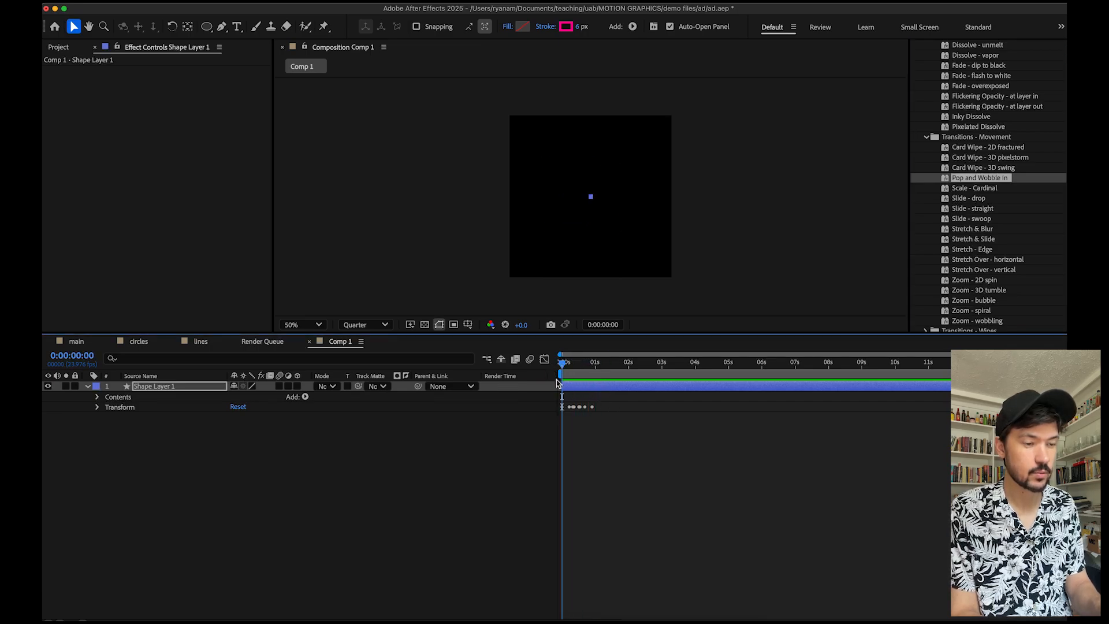
key(space)
key(space)
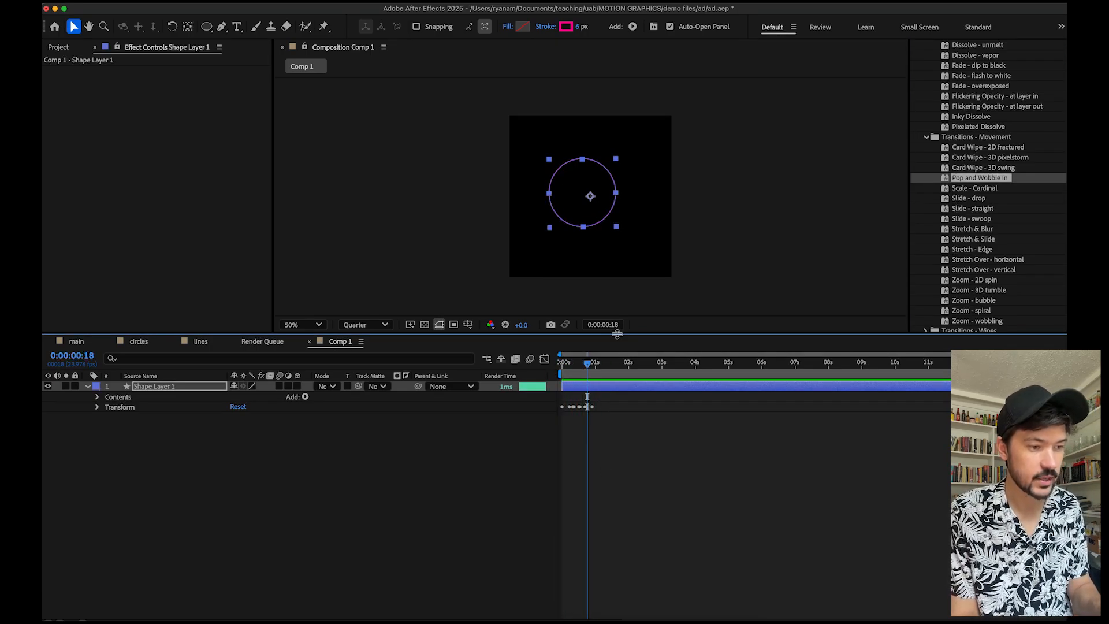
Enlarge the composition viewer panel and set the viewer resolution to Full.
drag(624, 336, 626, 520)
scroll(612, 239, up, 4)
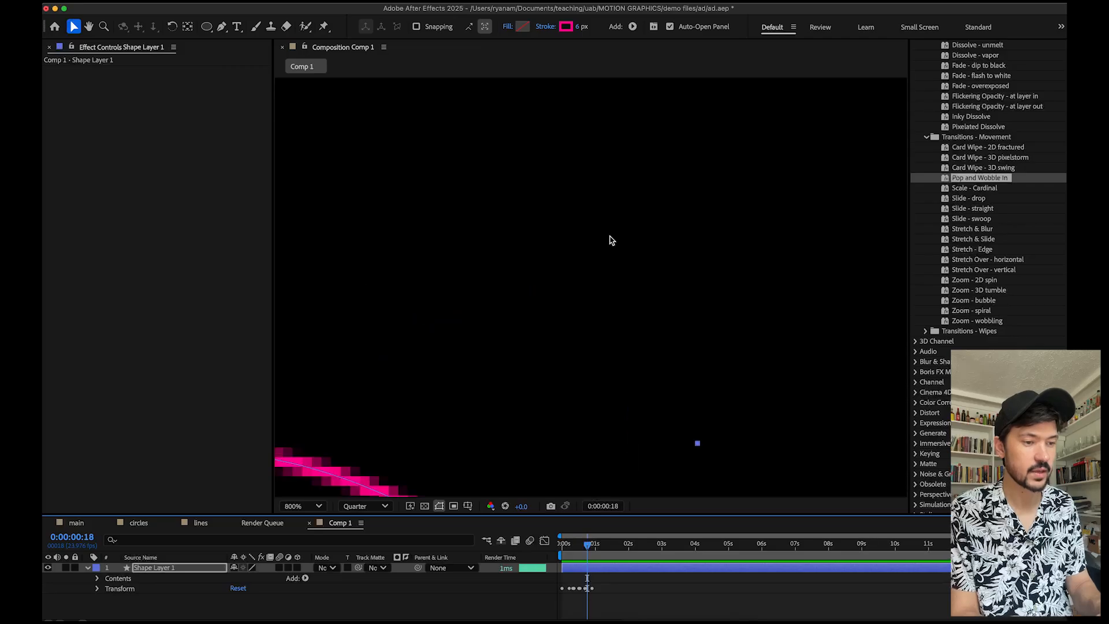
scroll(611, 240, down, 1)
scroll(611, 240, down, 4)
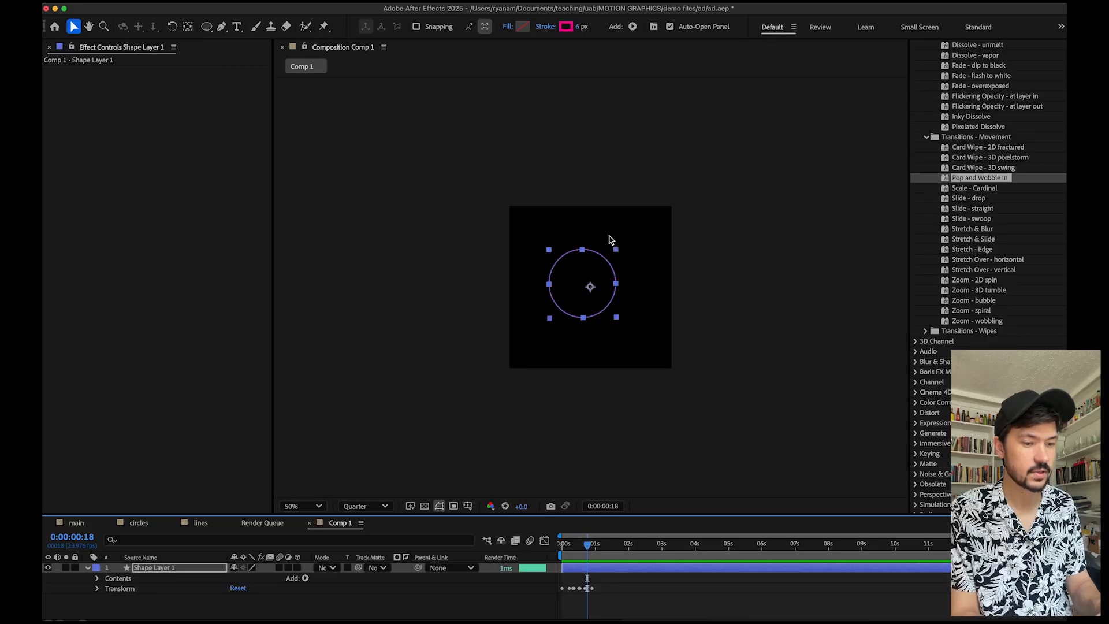
click(377, 507)
click(370, 545)
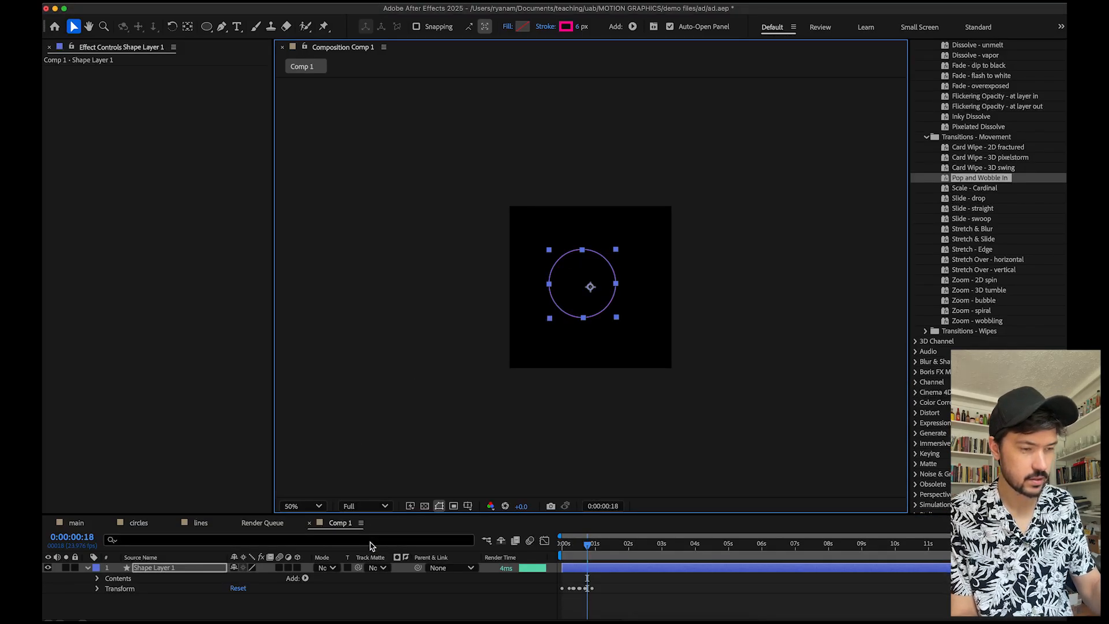
Set the viewer magnification to 100% and preview the circle's animation from the start.
key(slash)
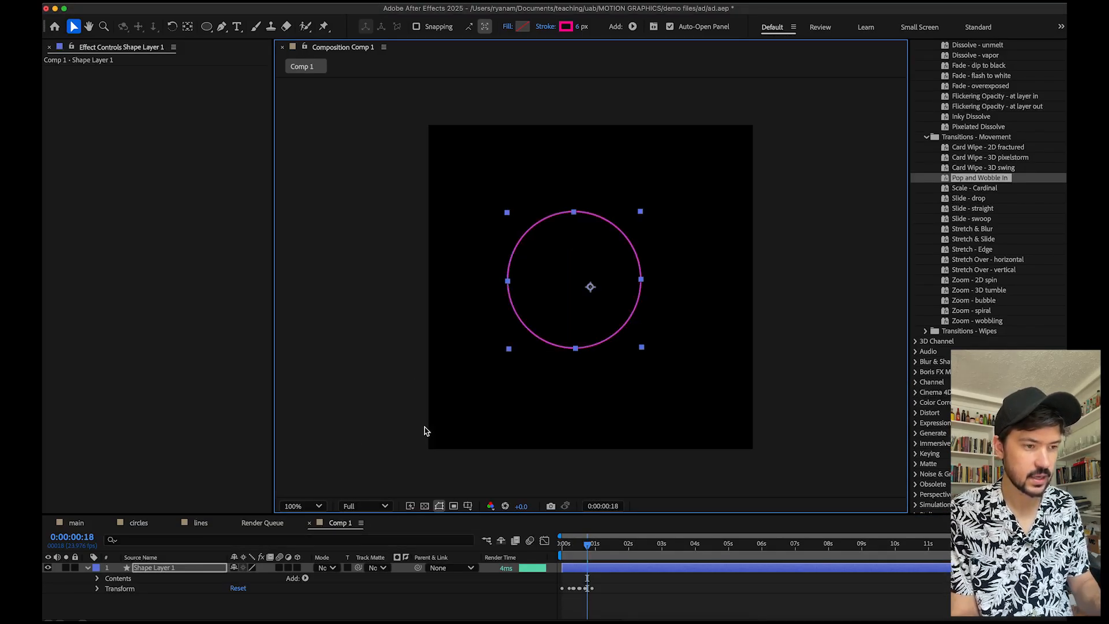
click(564, 546)
key(space)
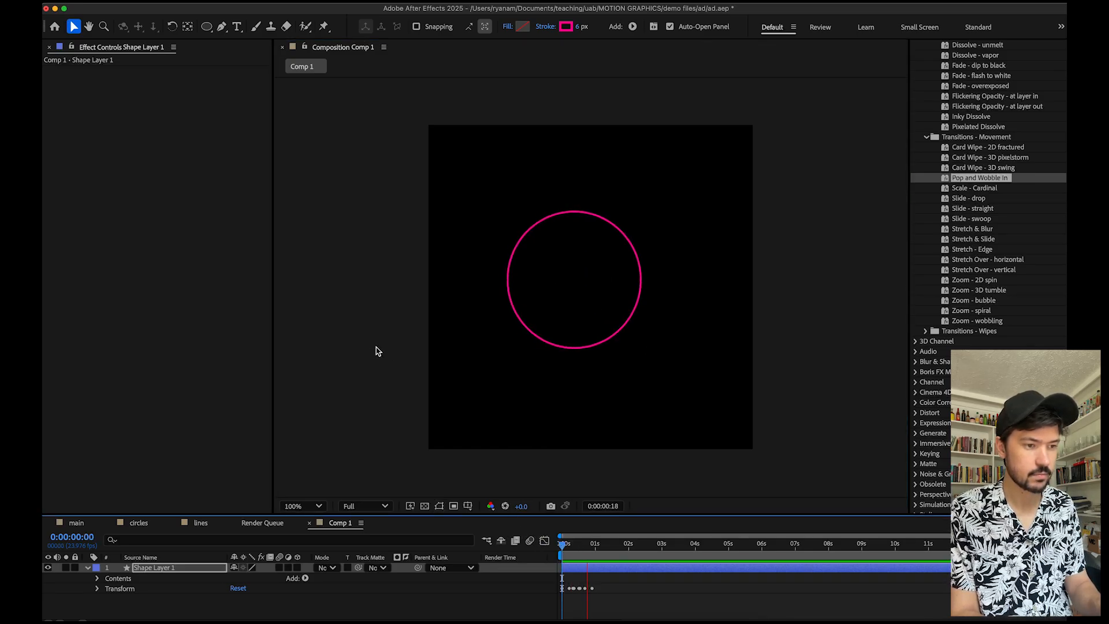
click(560, 545)
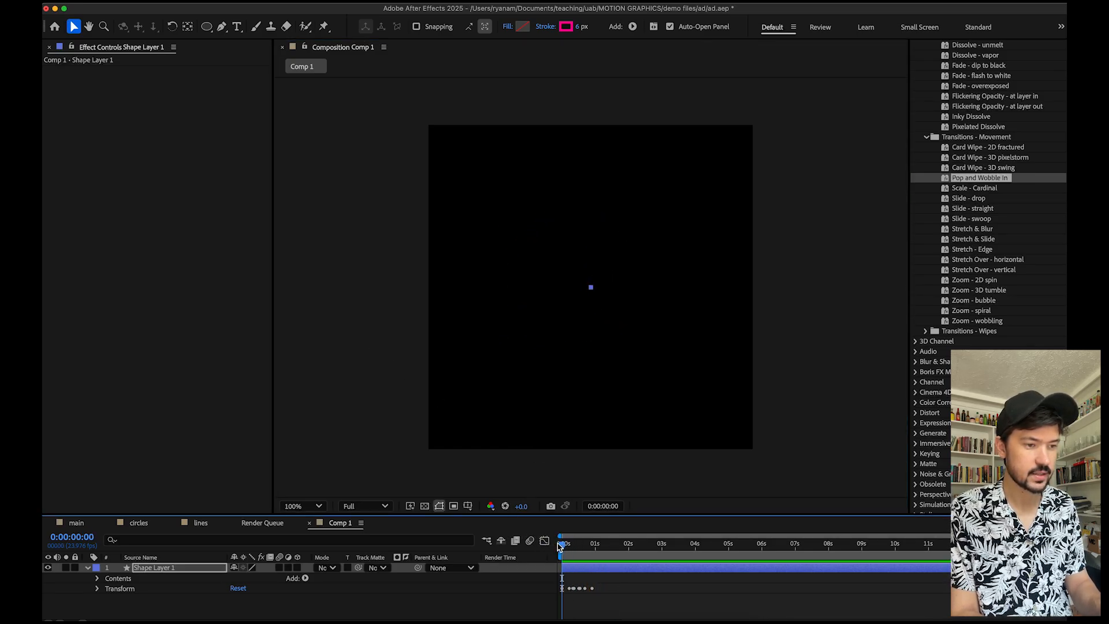
mouse_move(559, 546)
mouse_down()
mouse_move(595, 547)
mouse_move(554, 548)
mouse_up()
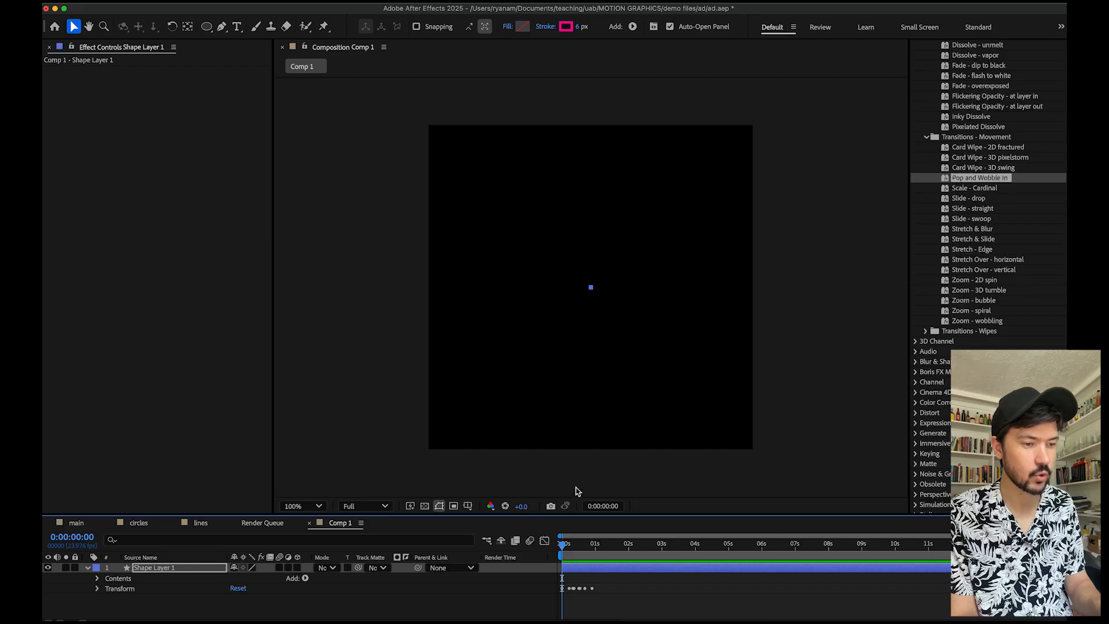
key(space)
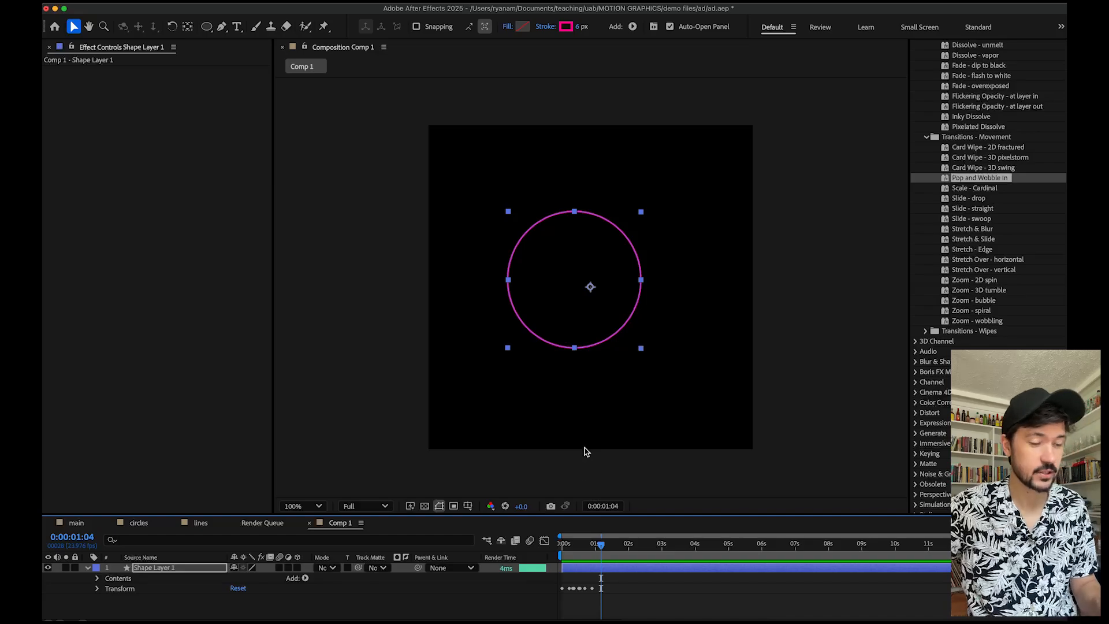
Enlarge the timeline panel and expand the shape layer's Transform, Contents and Ellipse 1 properties.
drag(588, 514, 610, 418)
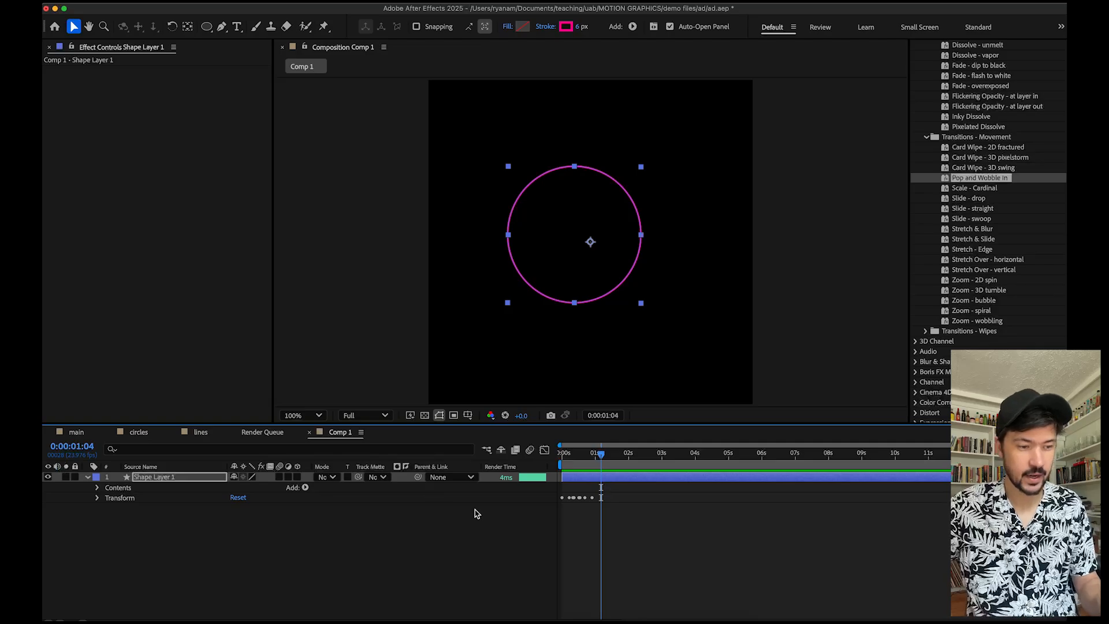
click(97, 498)
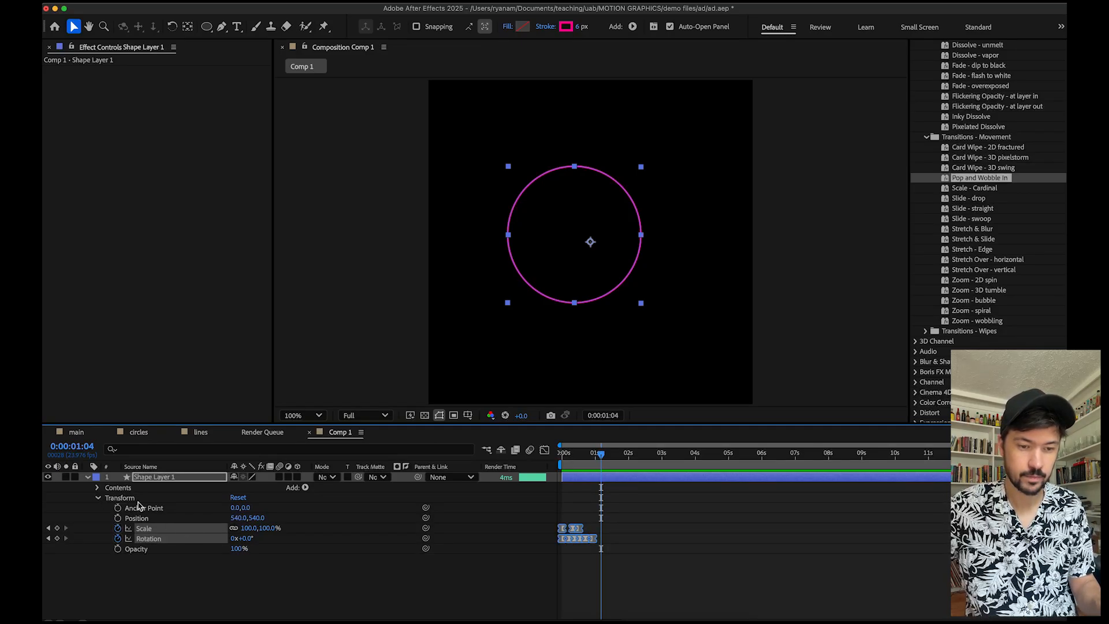
click(97, 488)
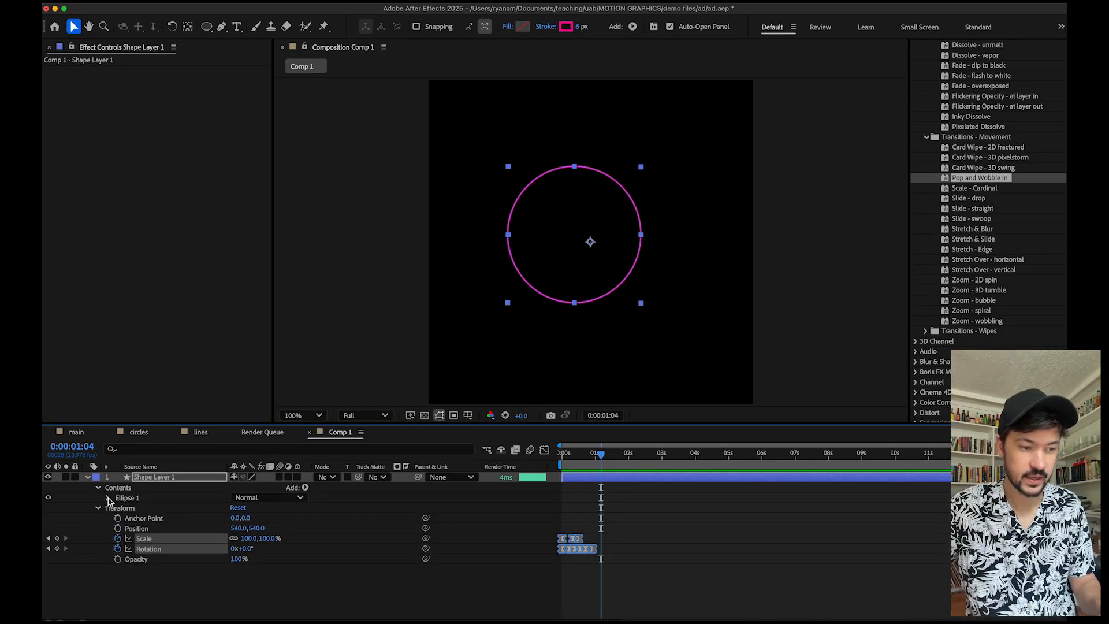
click(108, 498)
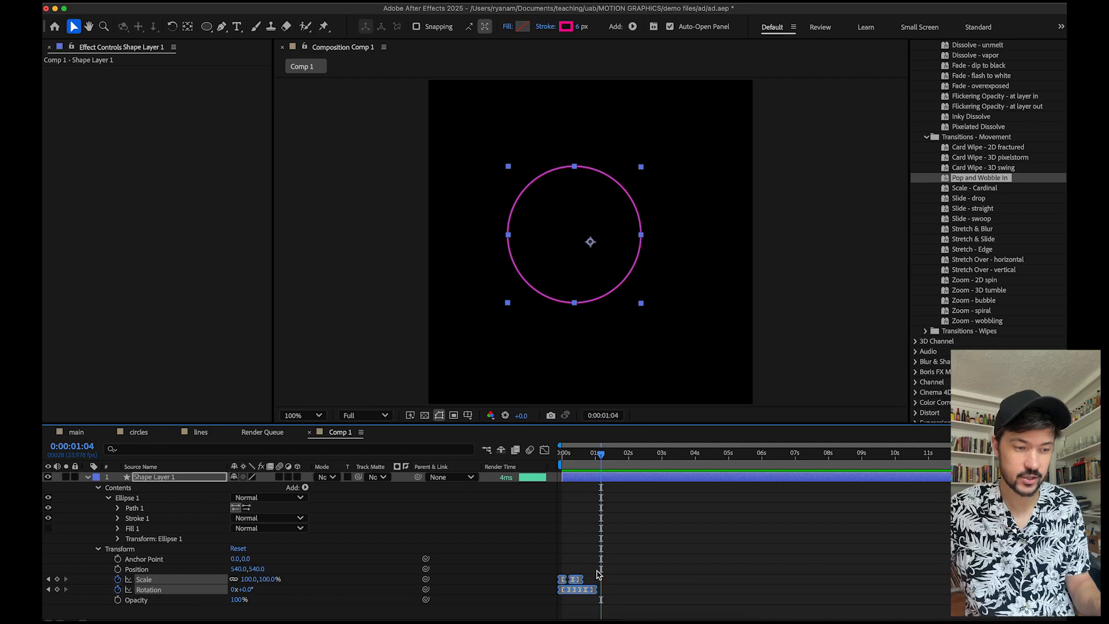
Stretch the circle's Rotation keyframes over a longer time span and replay the animation from the start.
click(645, 596)
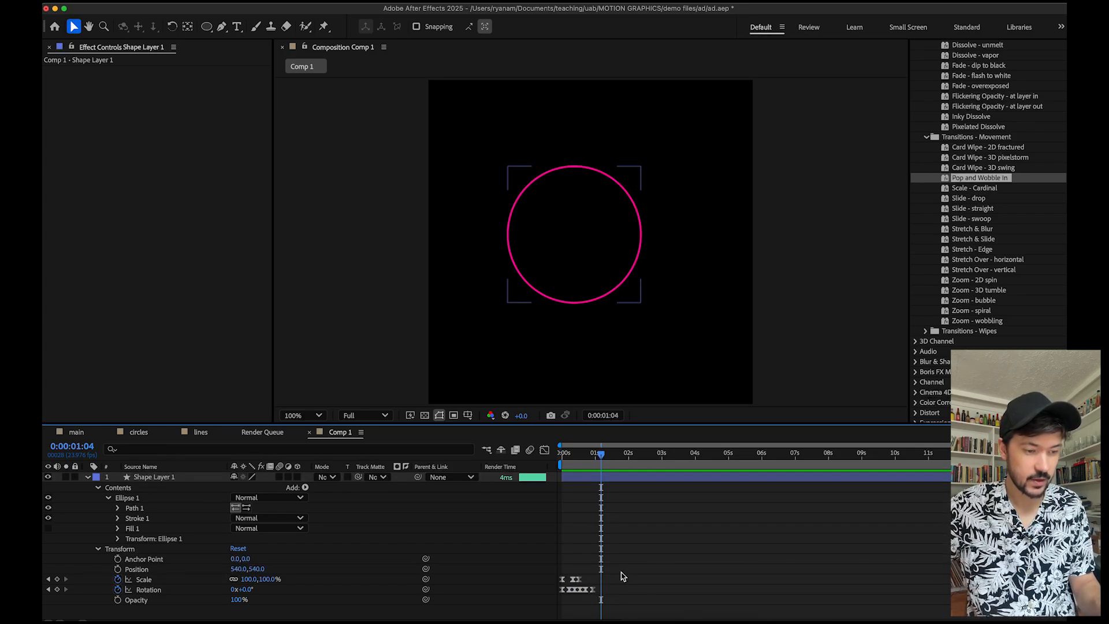
mouse_move(592, 590)
mouse_down()
mouse_move(627, 590)
mouse_move(584, 580)
mouse_move(572, 590)
mouse_up()
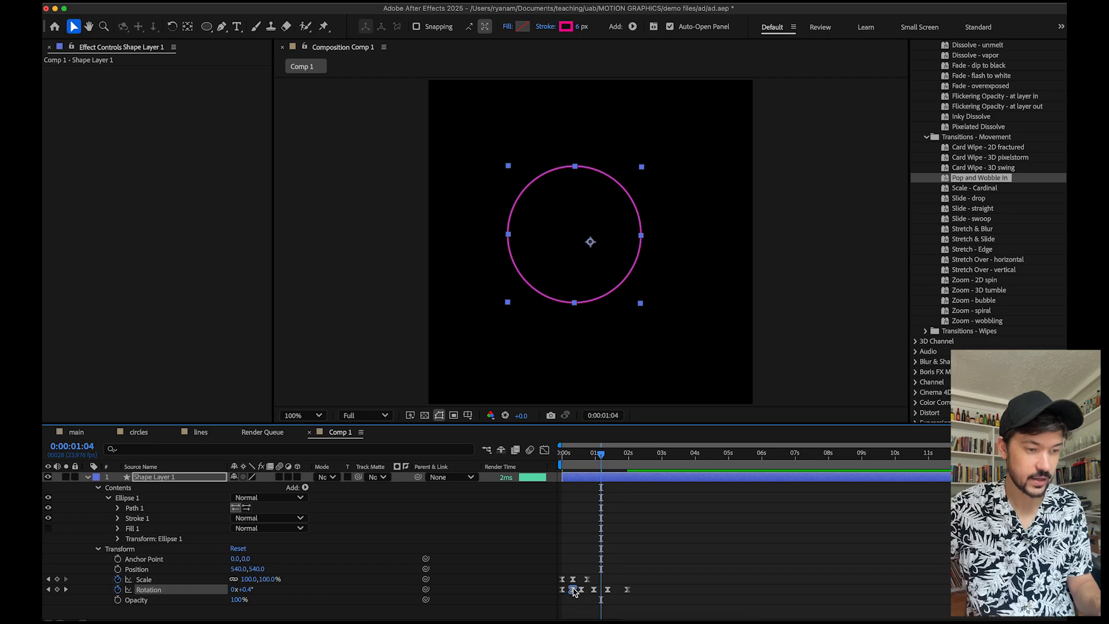
click(580, 457)
drag(579, 457, 549, 458)
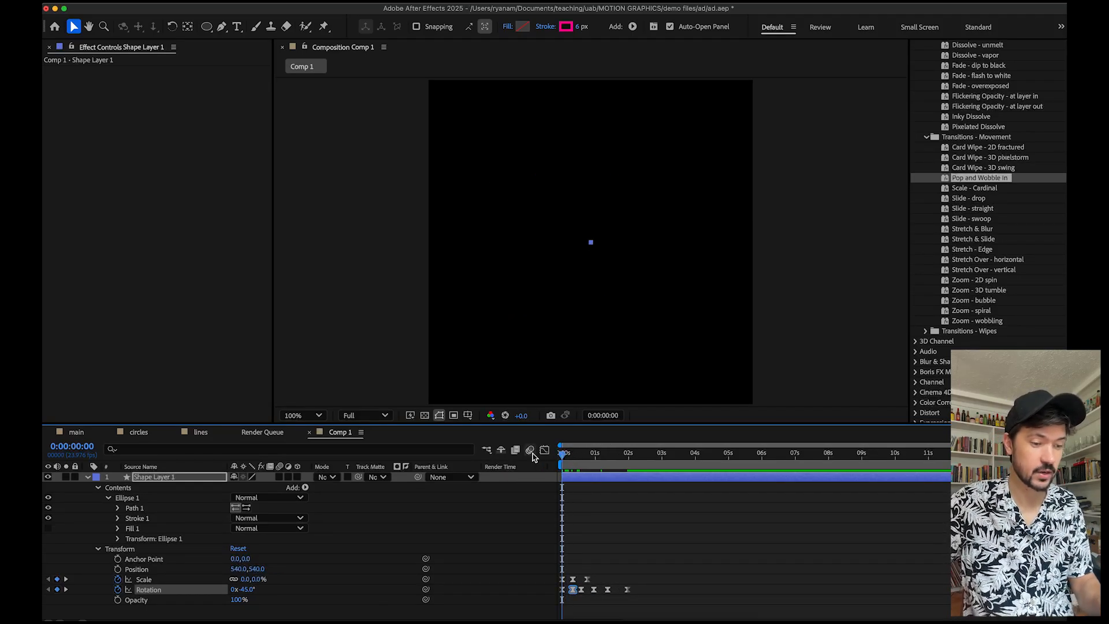
key(space)
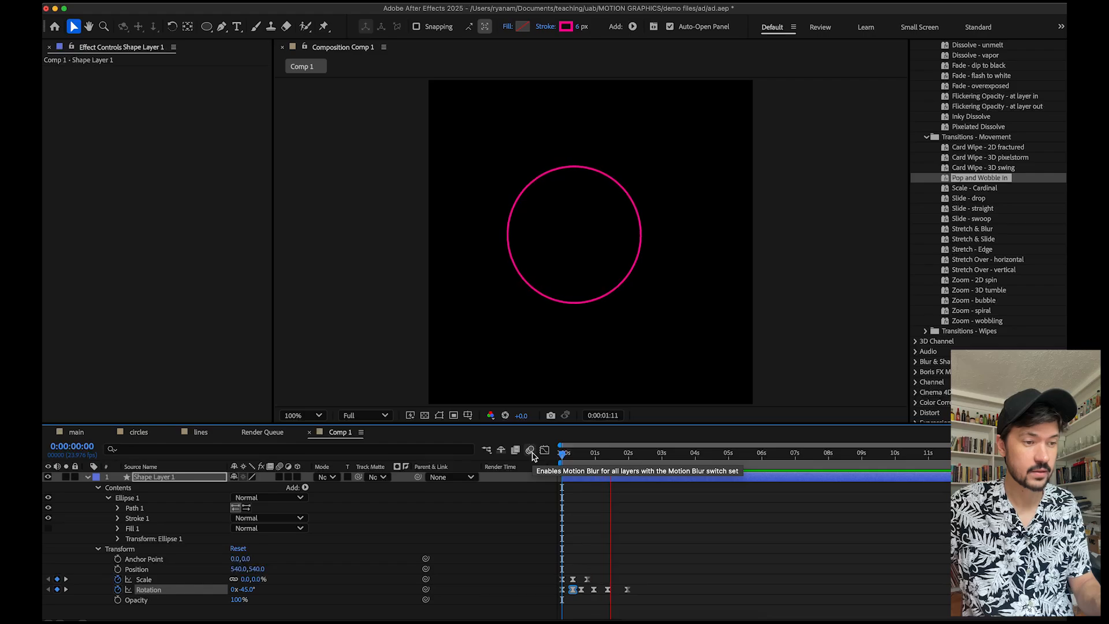
click(563, 457)
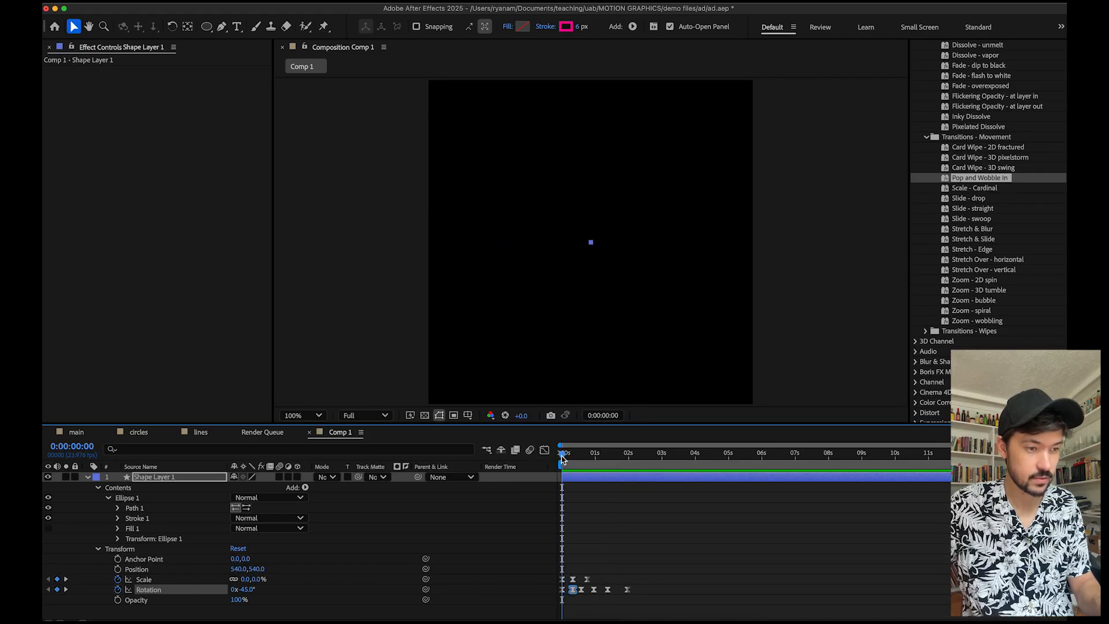
drag(563, 457, 549, 459)
key(space)
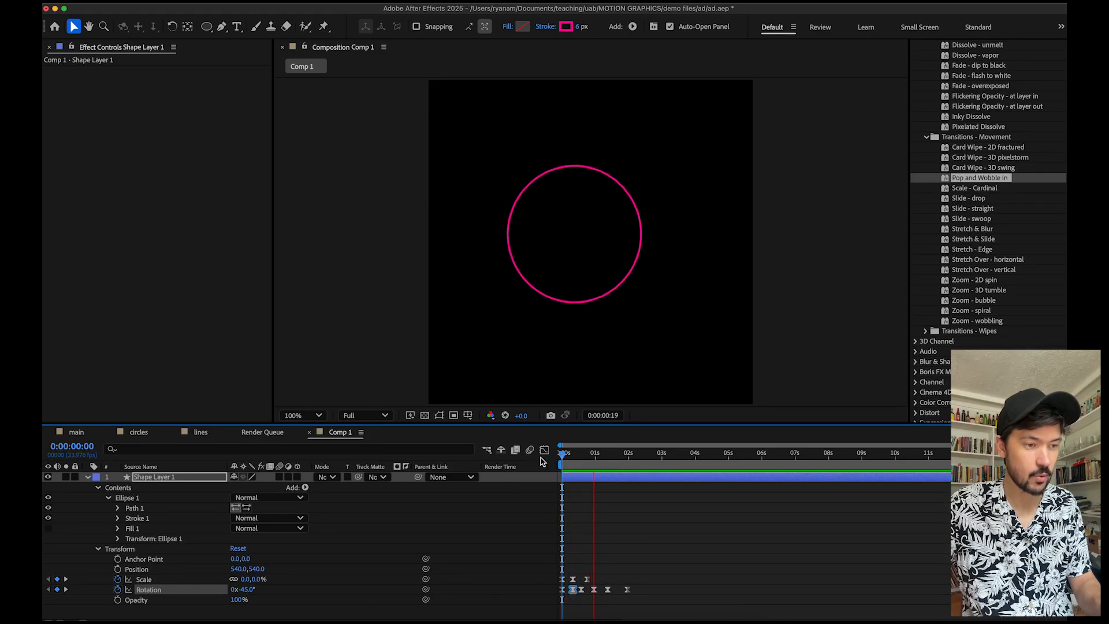
key(space)
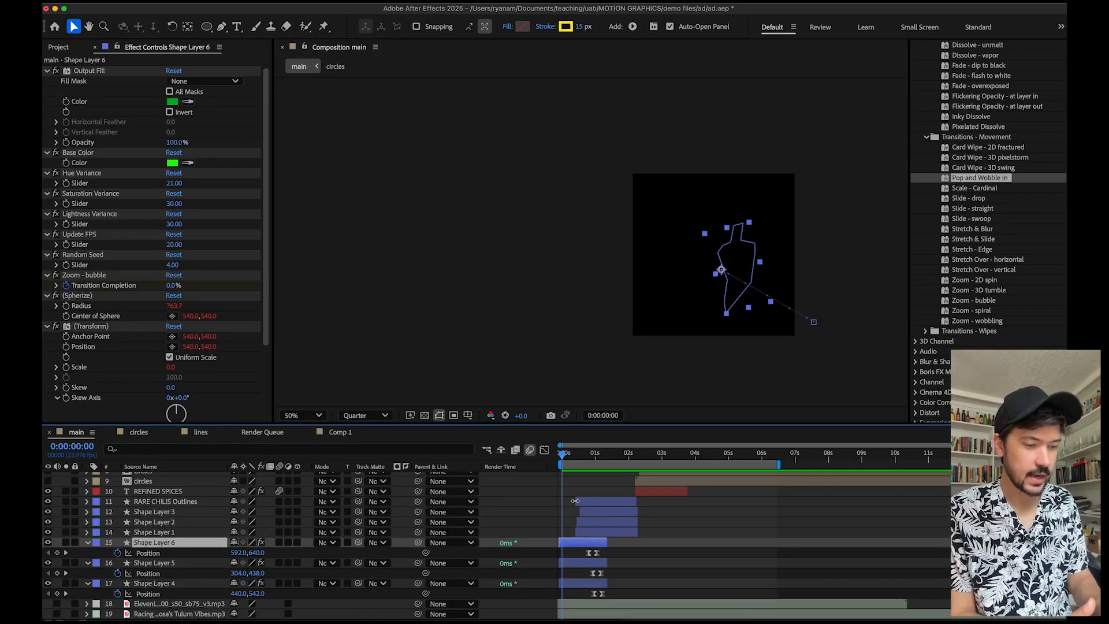
In the main composition, expand Shape Layer 6 and its Effects group to inspect the applied effects.
click(568, 456)
drag(569, 455, 568, 460)
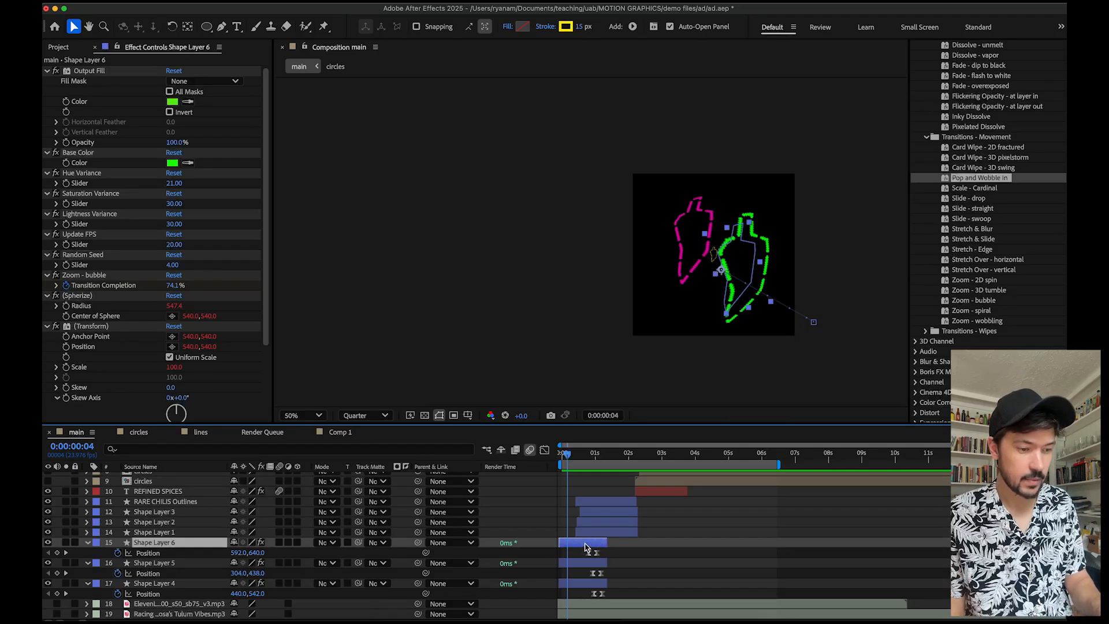
click(96, 542)
click(88, 543)
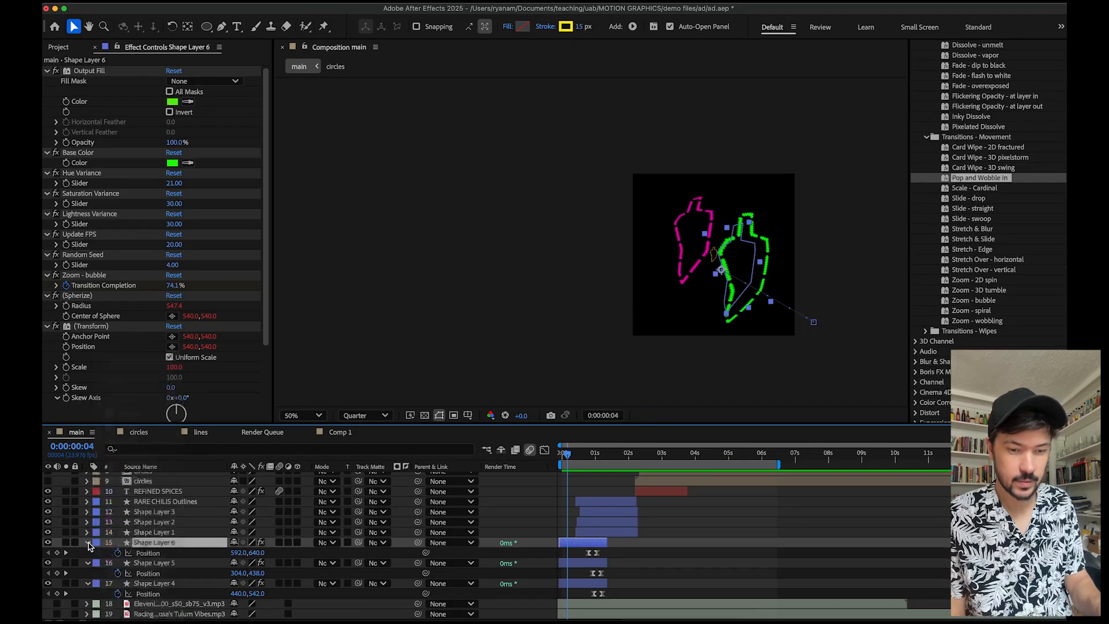
click(88, 542)
click(88, 554)
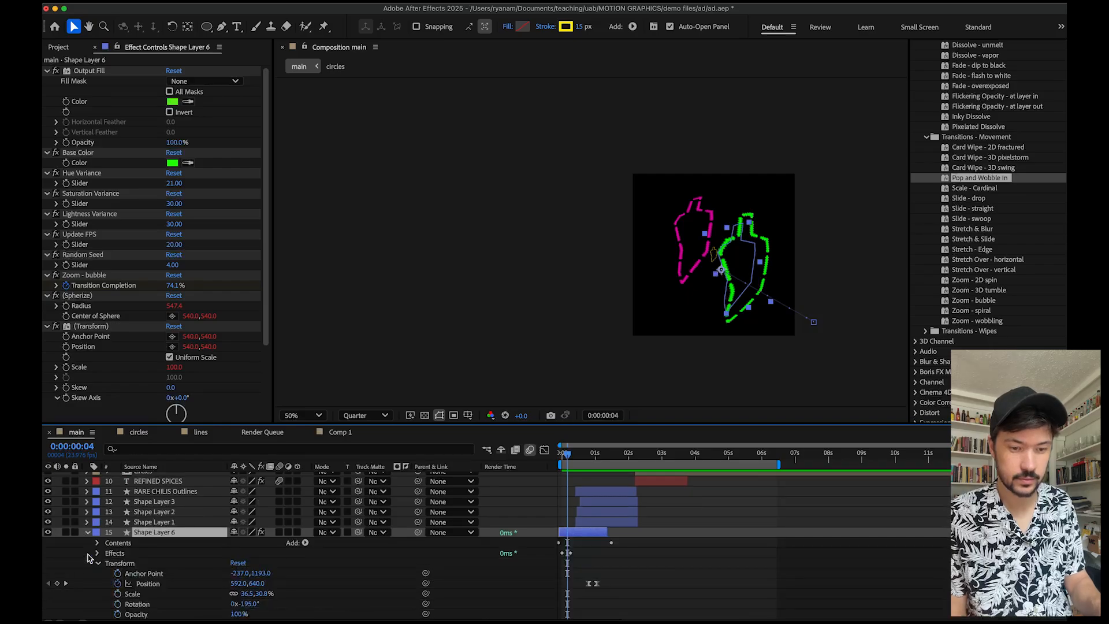
scroll(169, 558, down, 4)
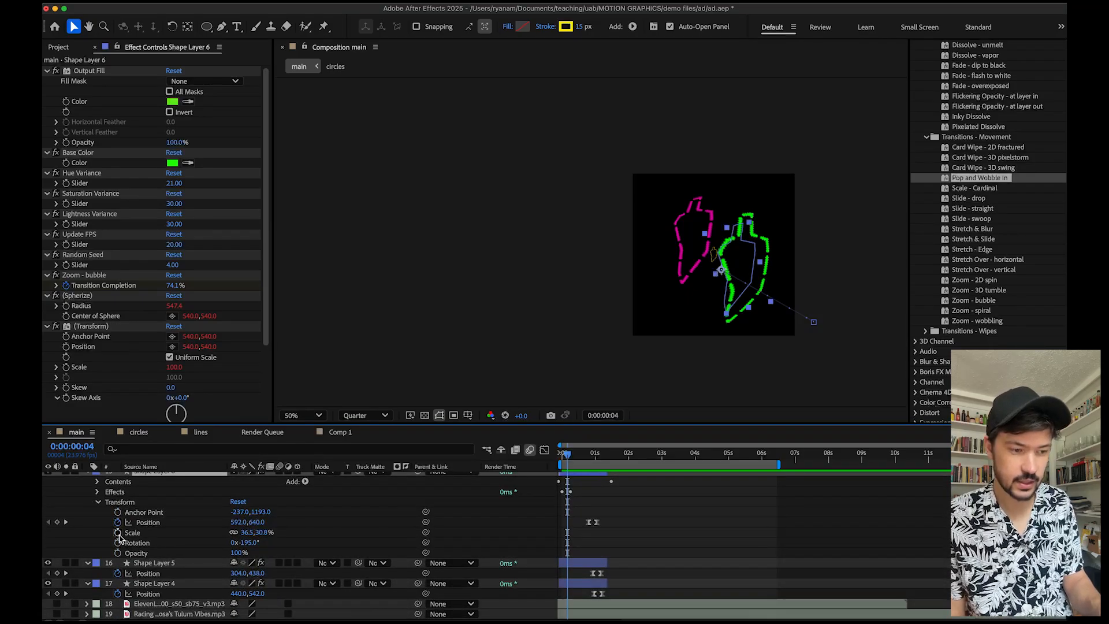
click(98, 492)
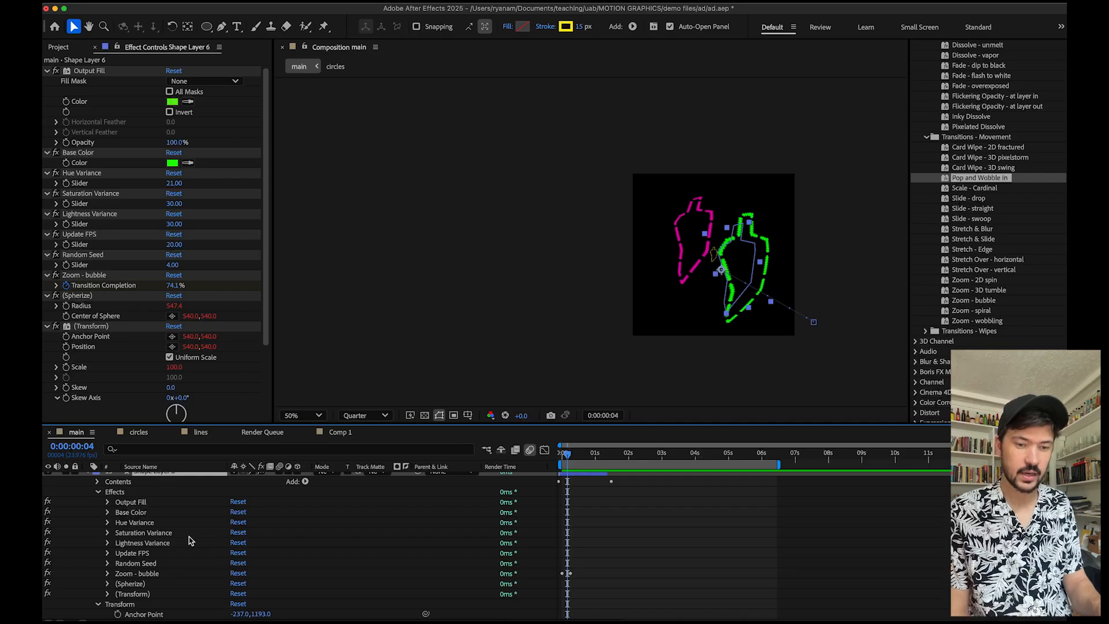
Preview the main composition's animation from the start.
scroll(191, 540, down, 1)
scroll(191, 541, down, 1)
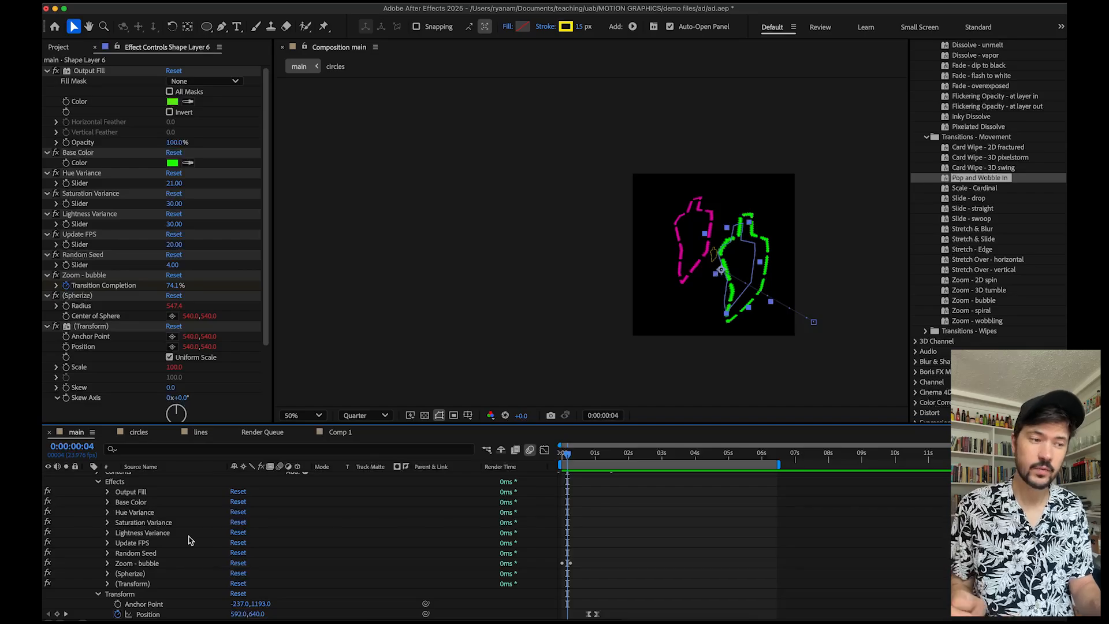
drag(567, 455, 553, 457)
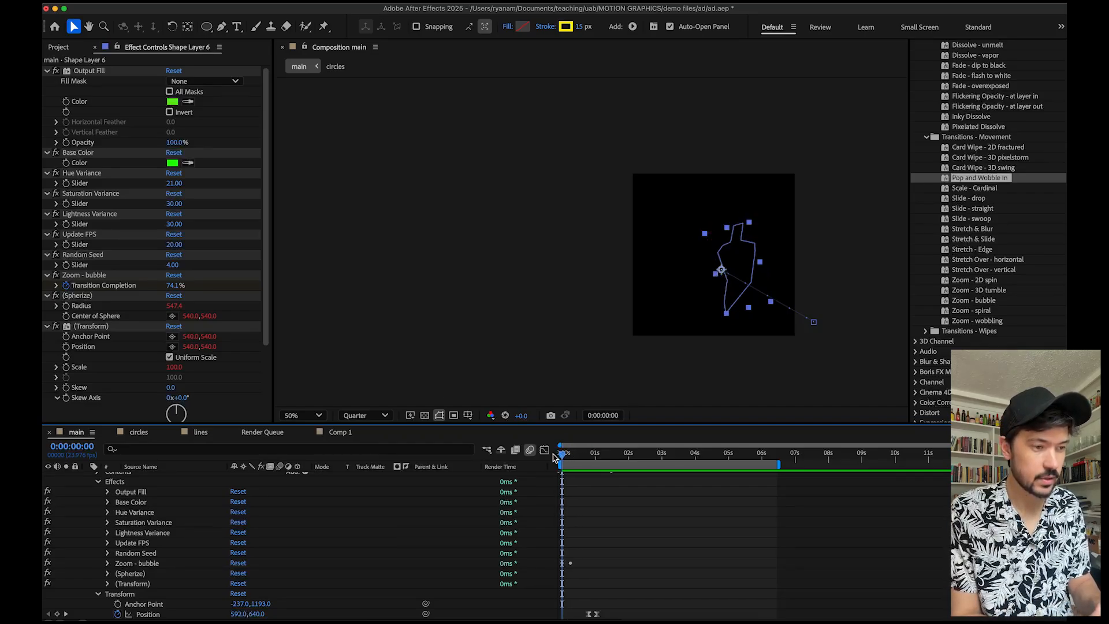
key(space)
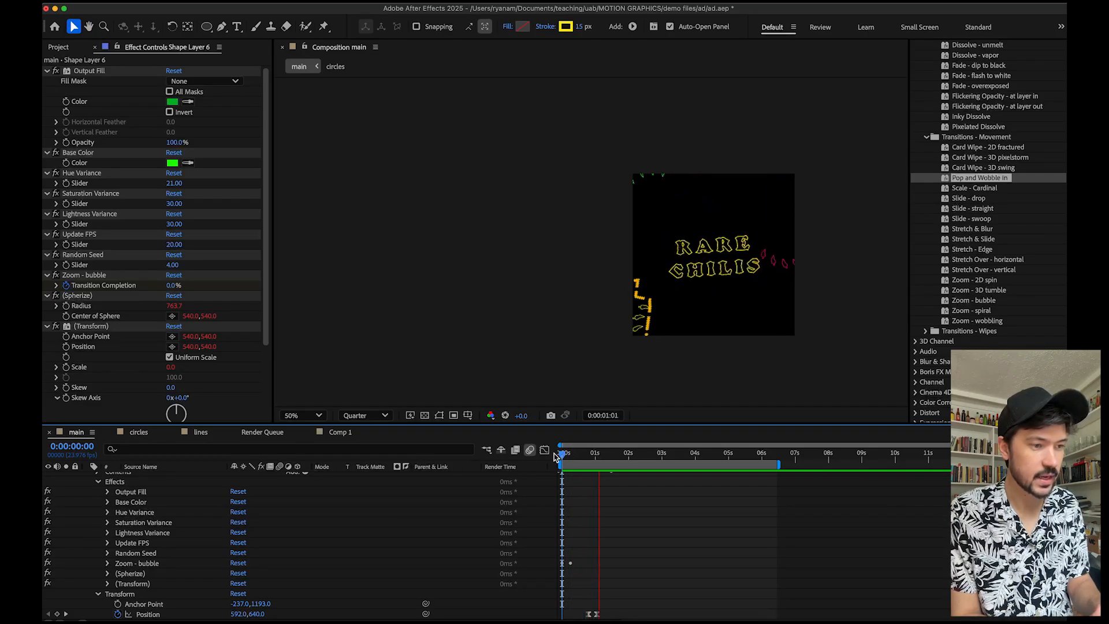
mouse_move(554, 458)
mouse_down()
mouse_move(598, 454)
mouse_move(562, 449)
mouse_move(590, 439)
mouse_move(559, 452)
mouse_up()
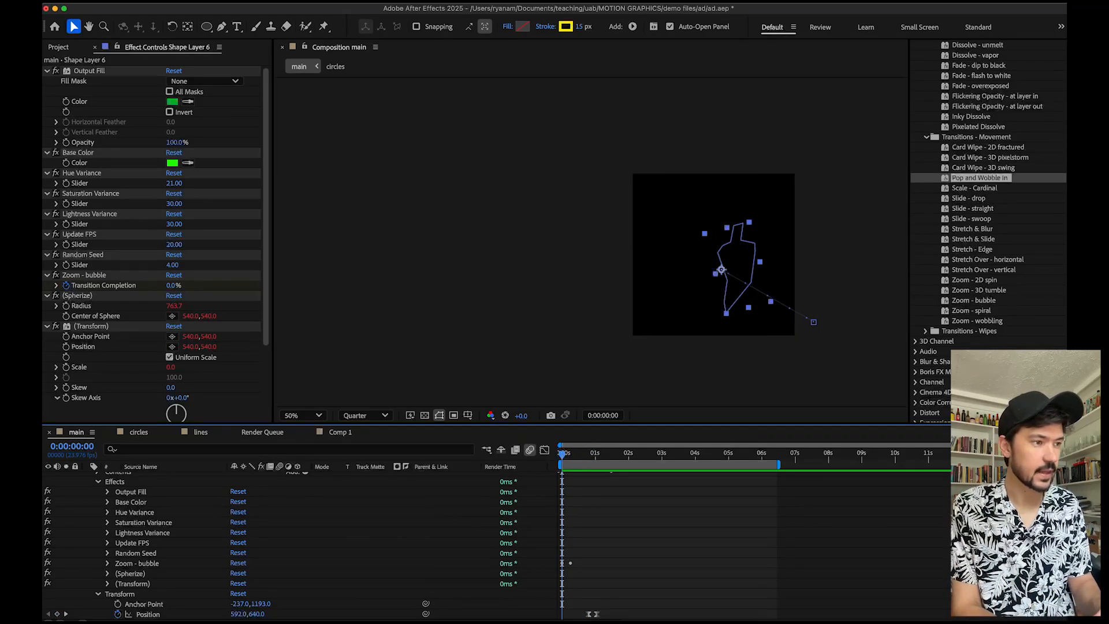
Search the effects and presets for "random co" and select the Random Colors behavior preset.
scroll(1001, 139, up, 5)
click(941, 109)
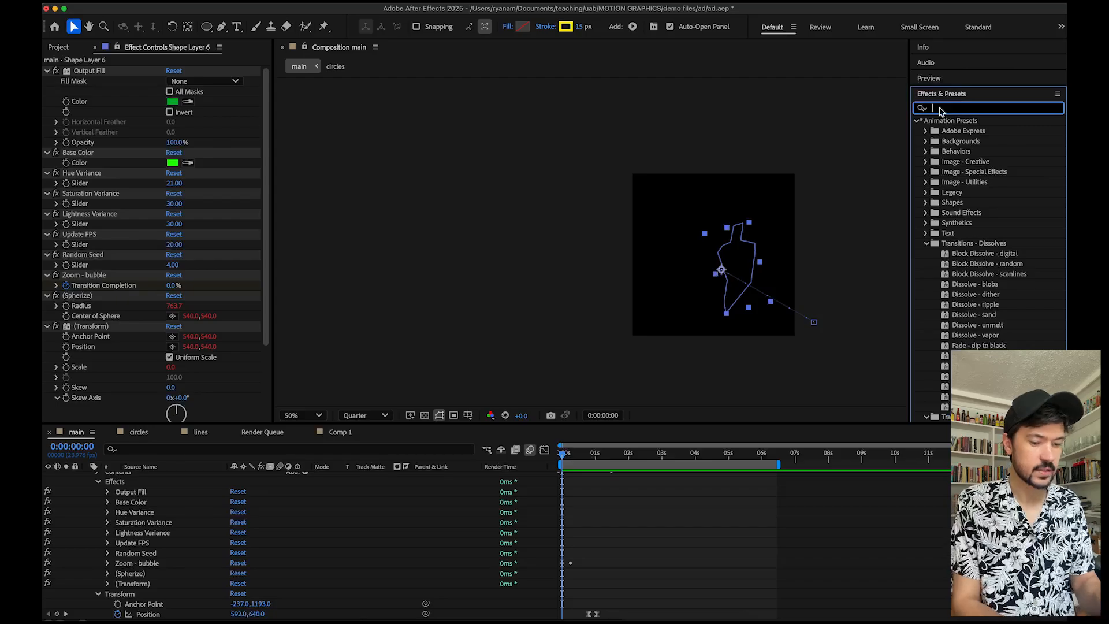
text(random co)
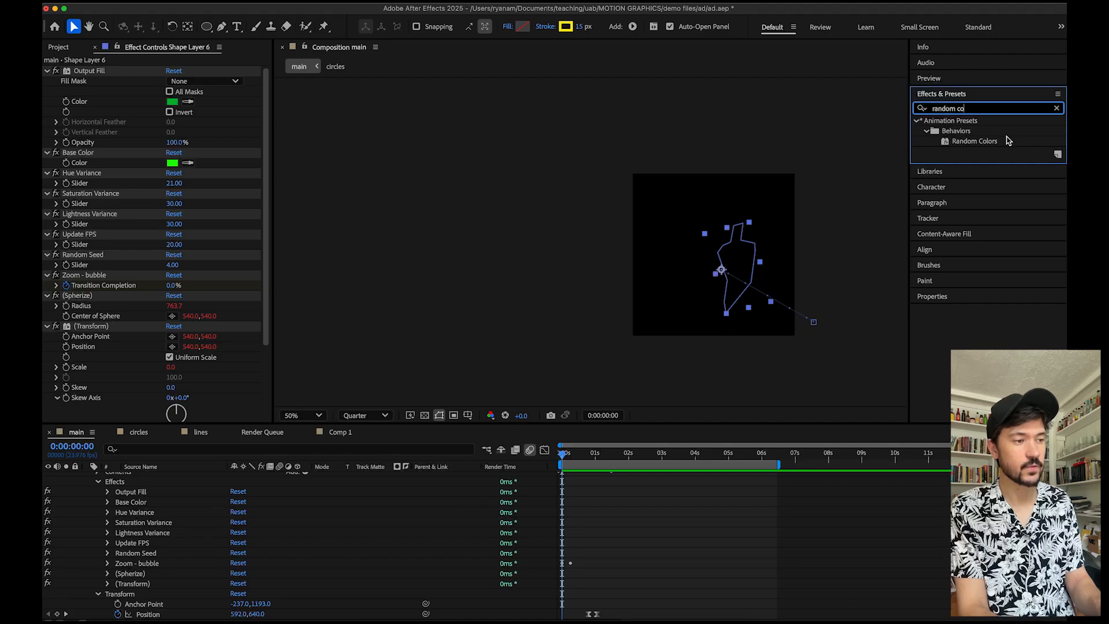
click(974, 143)
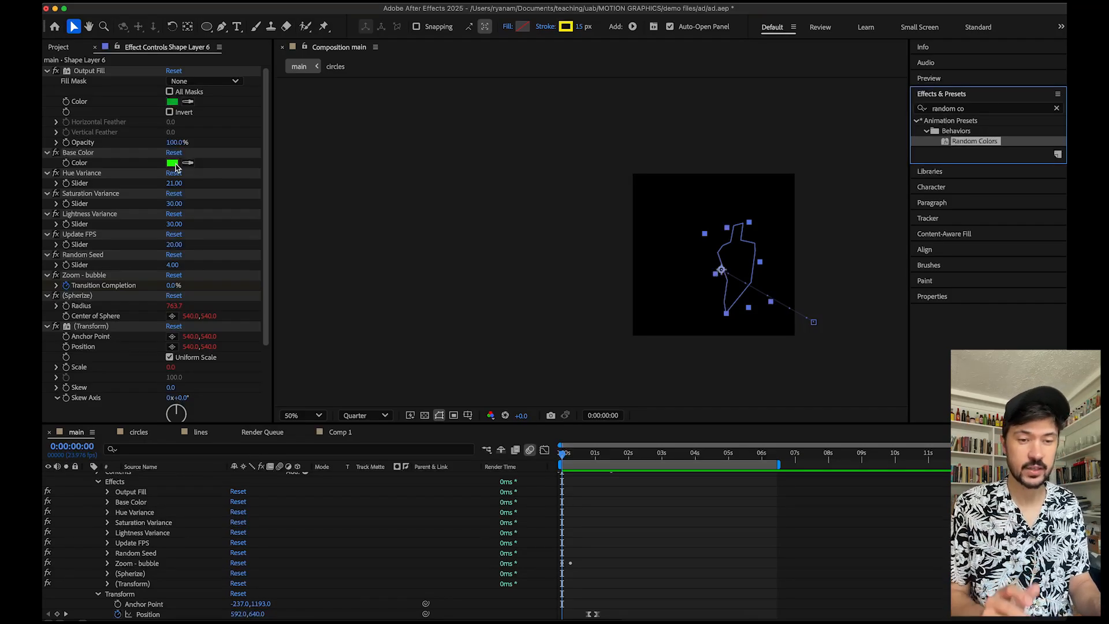
Expand Shape Layer 6's Shape 1 and Stroke 1 groups to examine the stroke properties.
key(space)
scroll(163, 557, up, 2)
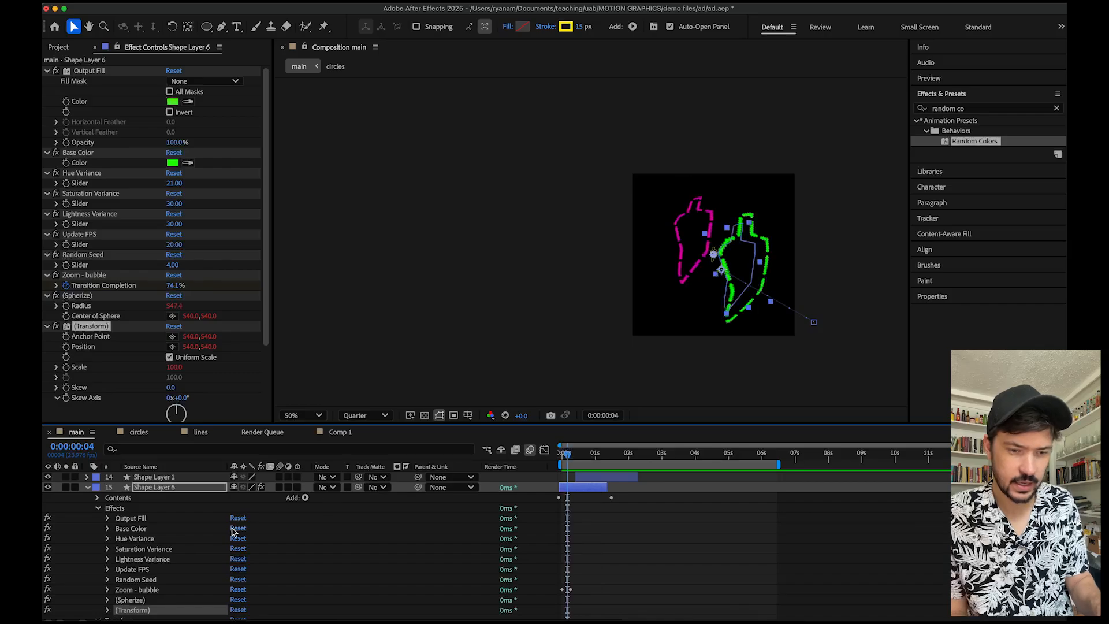
scroll(233, 532, down, 5)
scroll(233, 531, up, 5)
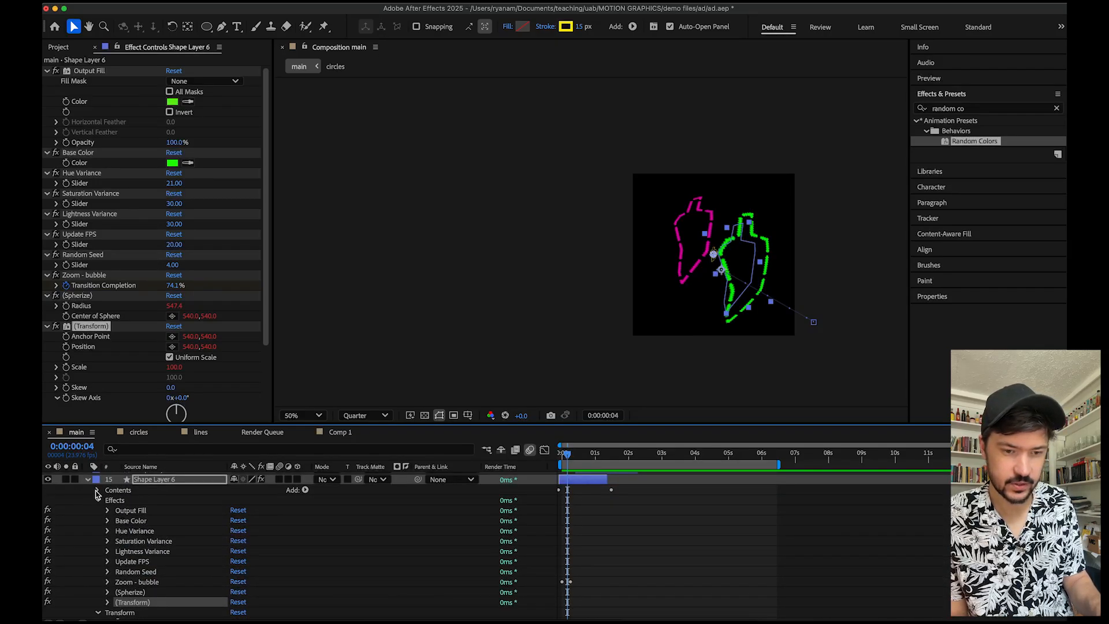
click(97, 489)
click(107, 501)
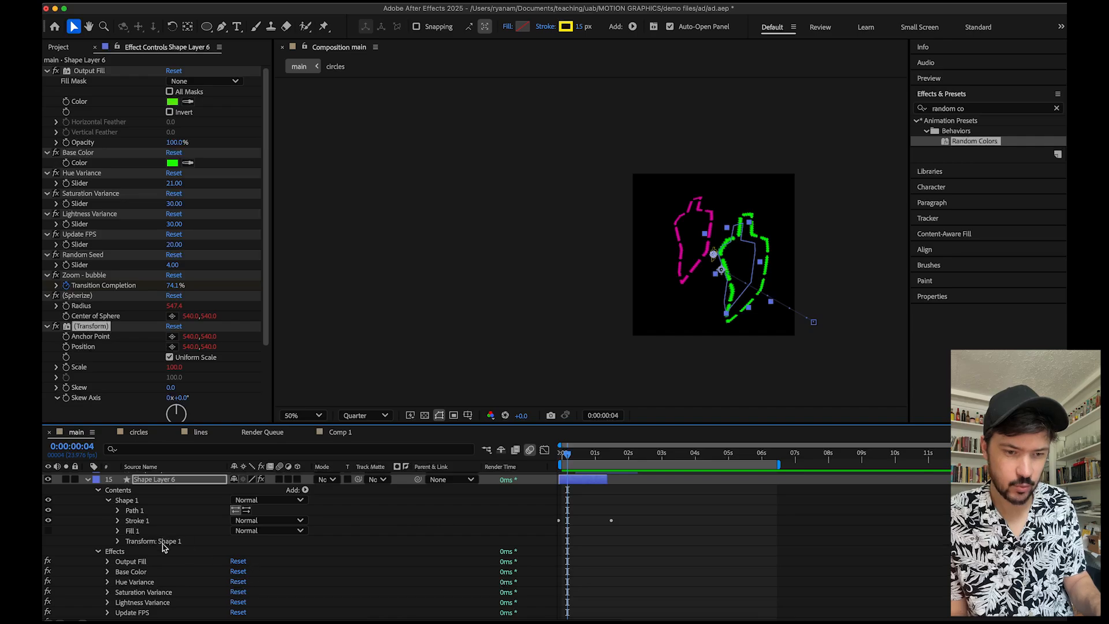
click(118, 521)
scroll(132, 527, down, 1)
scroll(133, 527, up, 2)
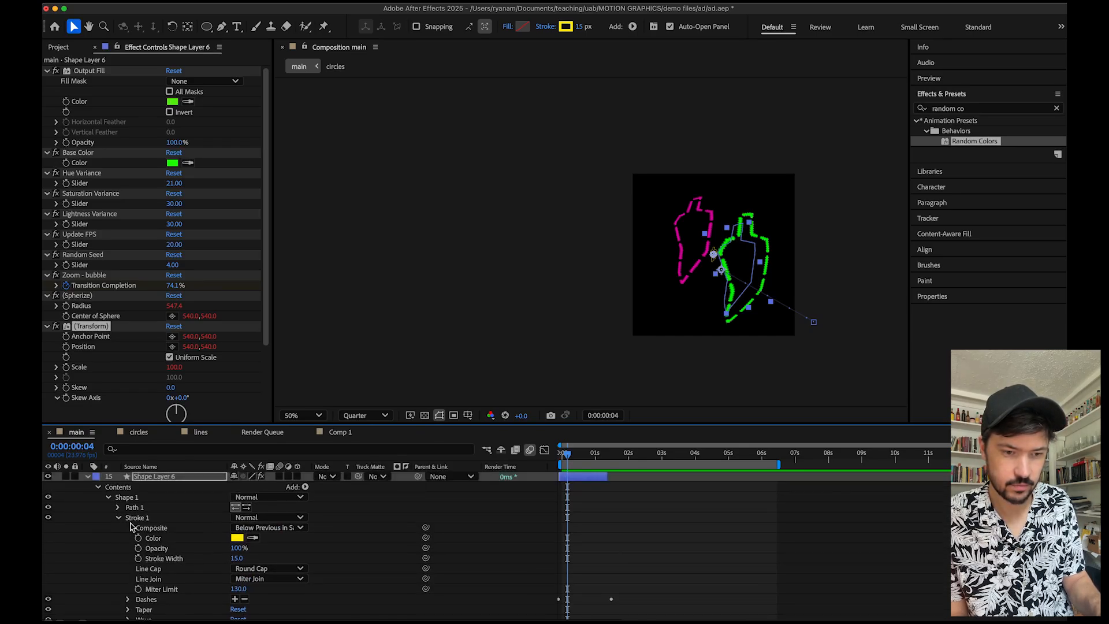
scroll(142, 523, down, 1)
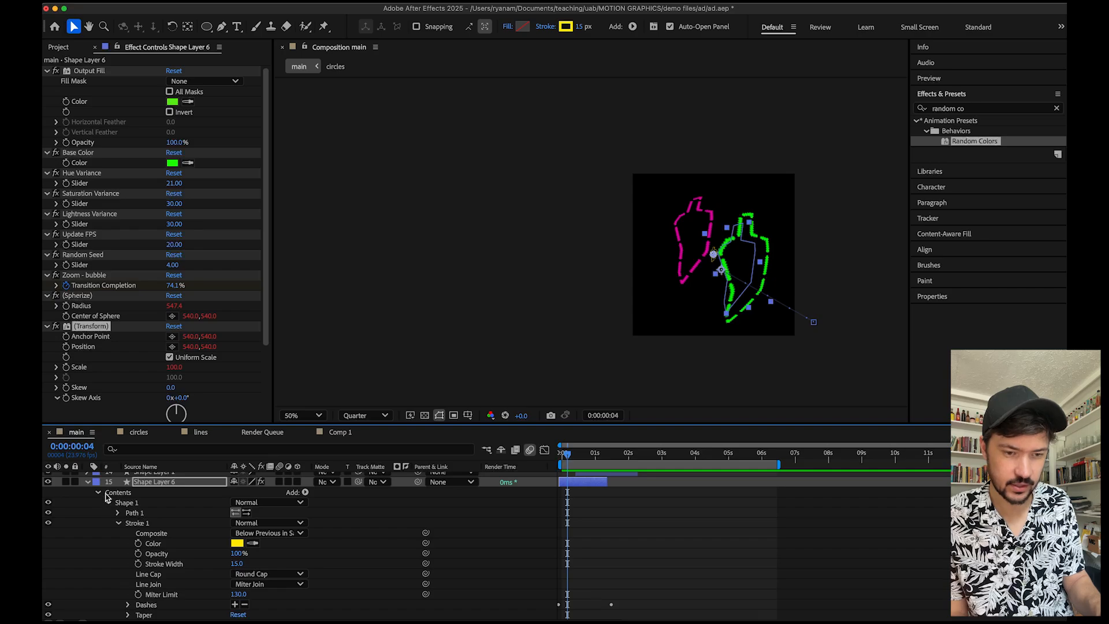
scroll(153, 547, down, 3)
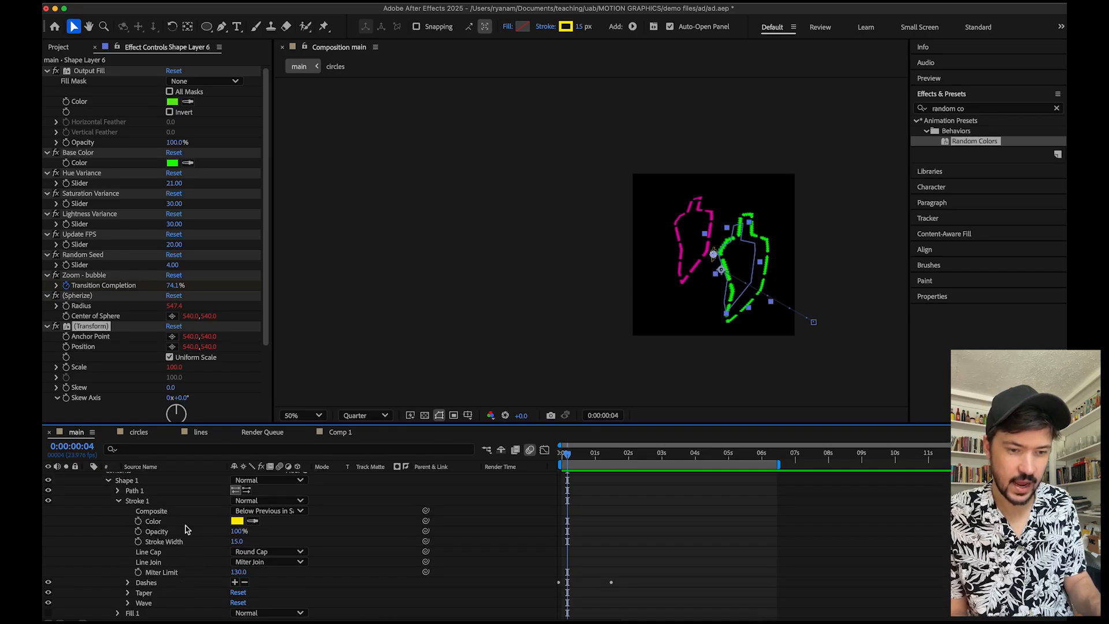
scroll(197, 542, down, 1)
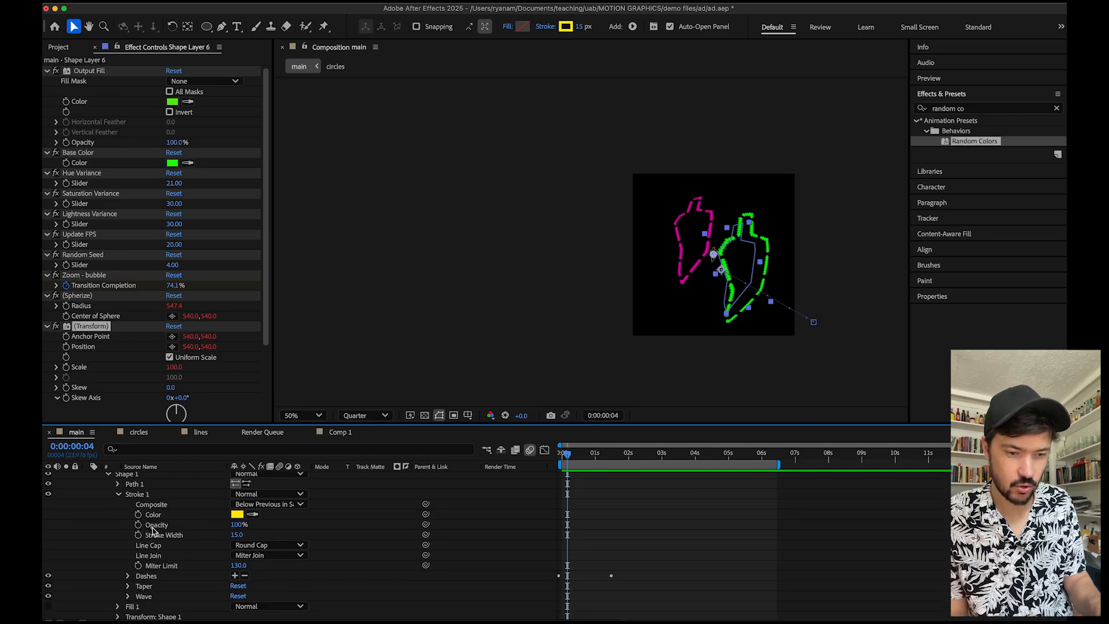
Expand the stroke's Dashes group on Shape Layer 6 and scrub the Dash value to 32.
scroll(198, 586, down, 1)
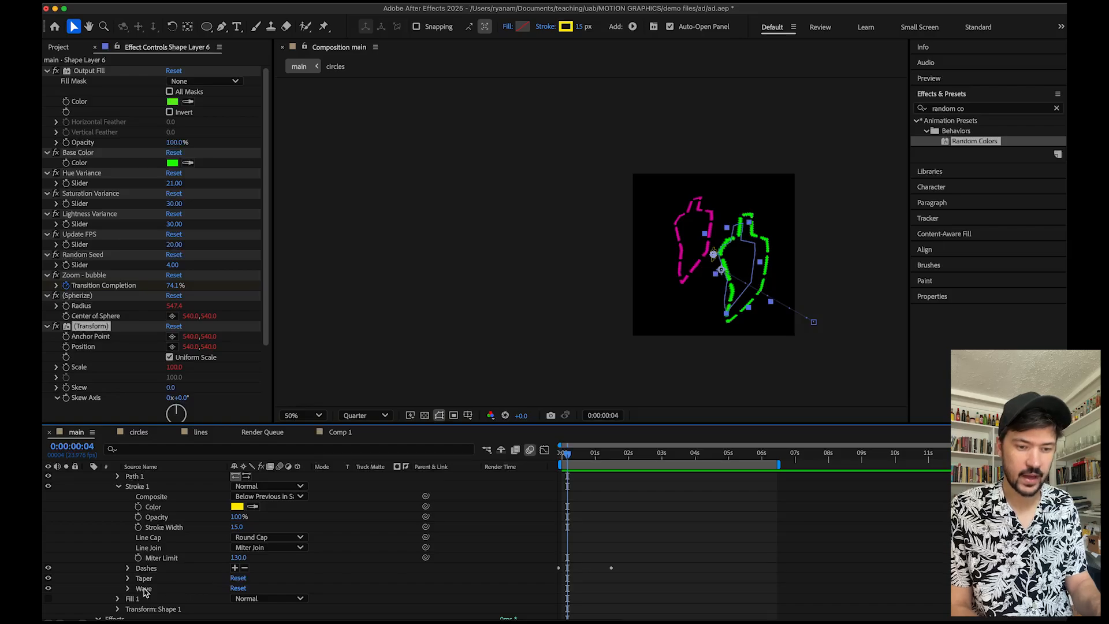
click(129, 569)
scroll(179, 586, down, 4)
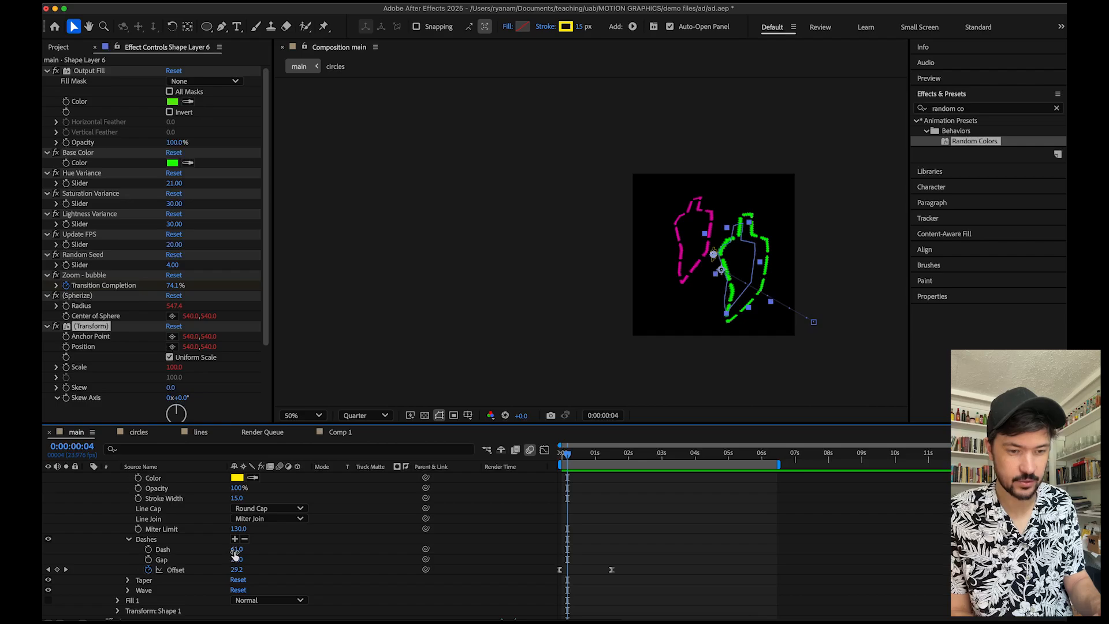
mouse_move(235, 554)
mouse_down()
mouse_move(253, 552)
mouse_move(194, 550)
mouse_move(264, 556)
mouse_move(239, 559)
mouse_up()
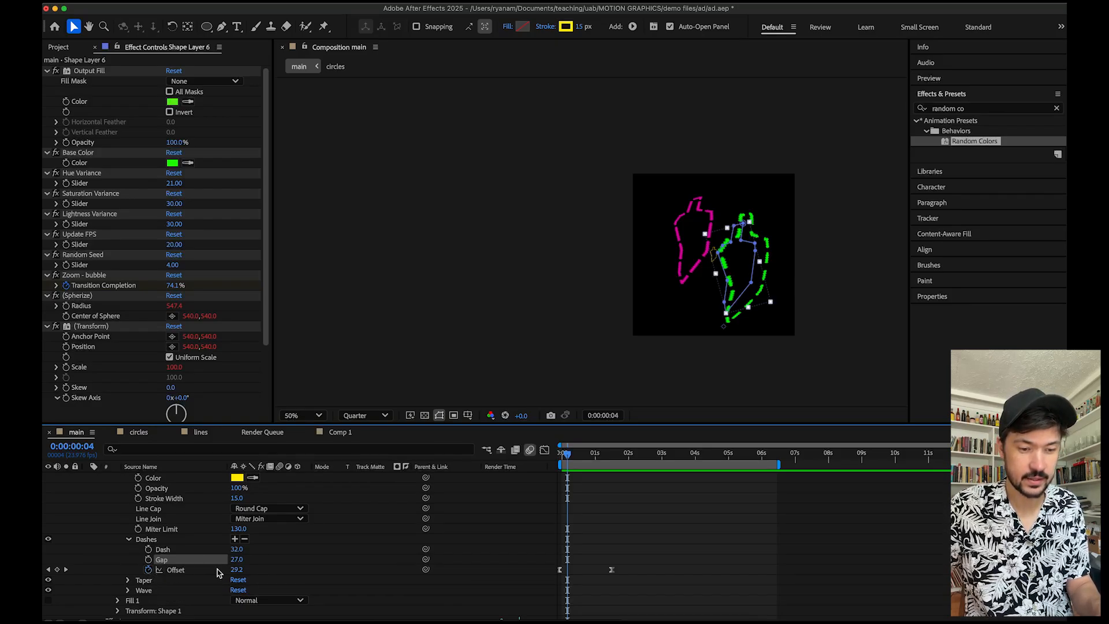
Scrub the dash offset and undo the change.
drag(236, 570, 256, 559)
key(super+z)
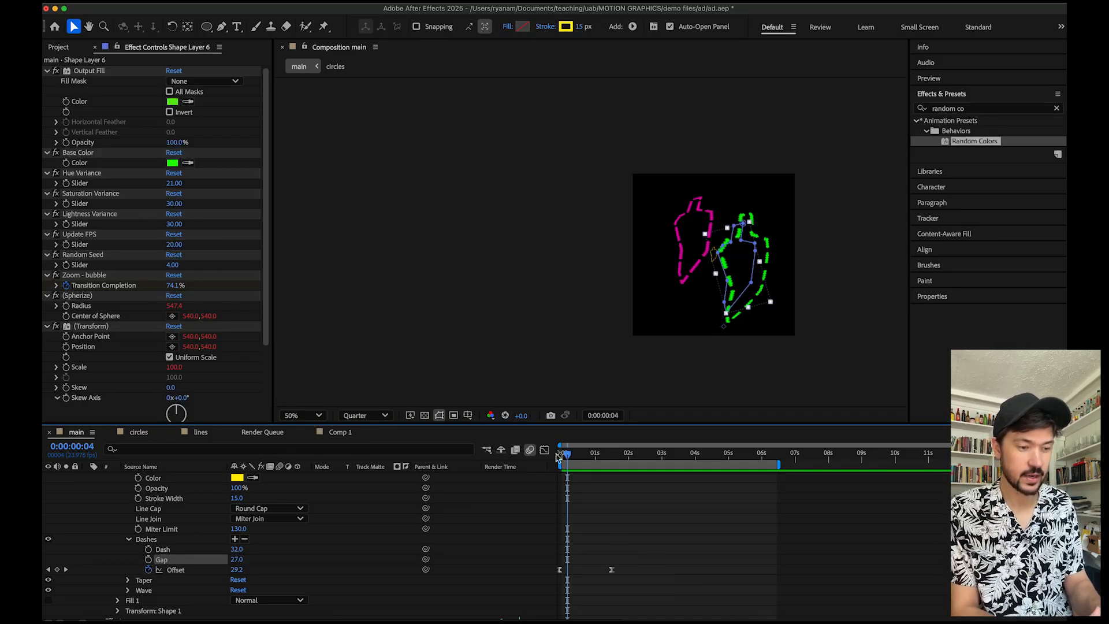
Return to the start, collapse Shape Layer 6, select Shape Layer 5 and scrub through the opening frames.
drag(566, 457, 553, 460)
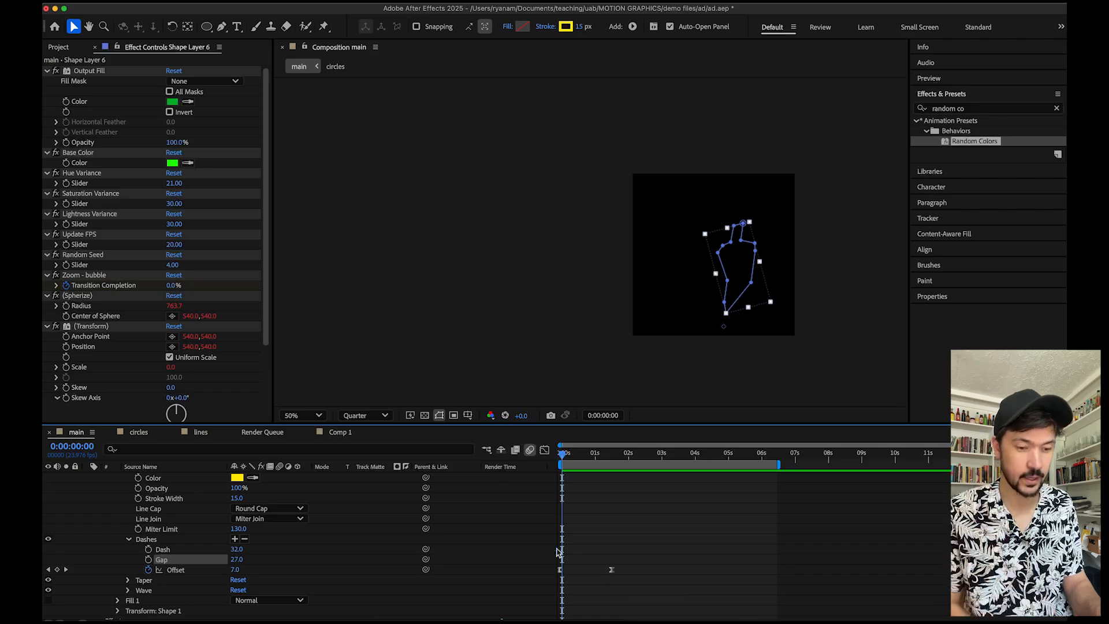
scroll(445, 562, up, 3)
scroll(445, 562, up, 4)
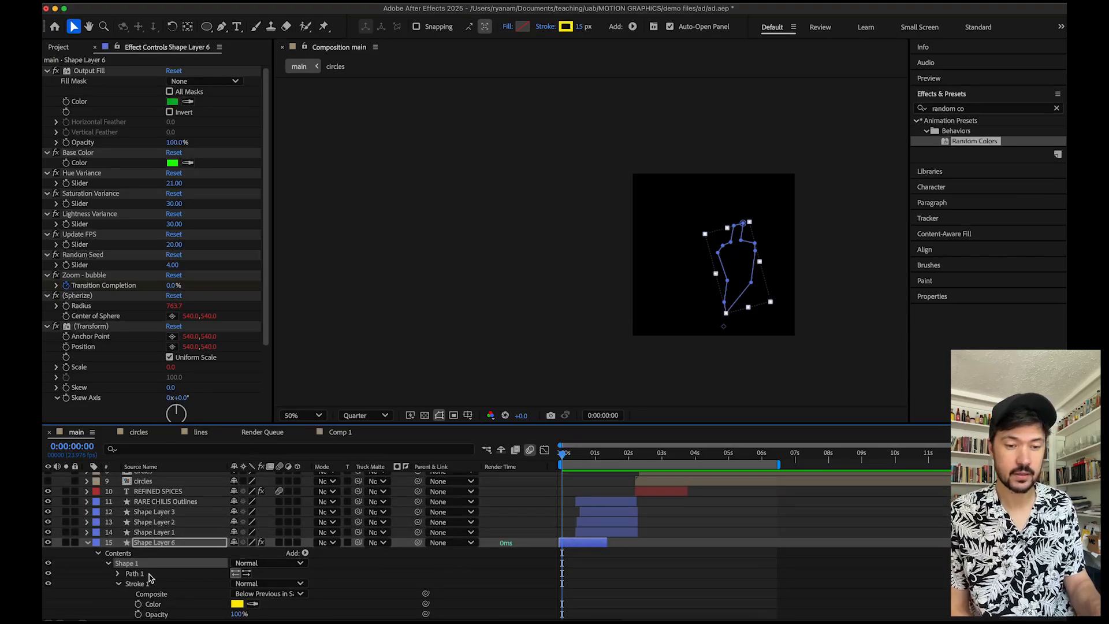
click(88, 542)
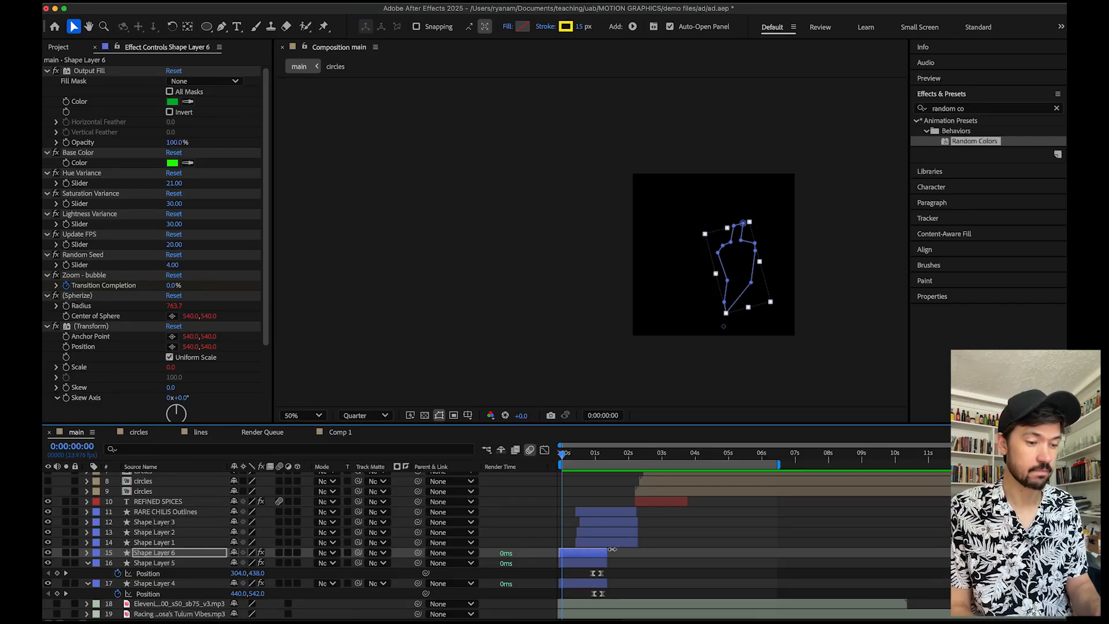
click(588, 563)
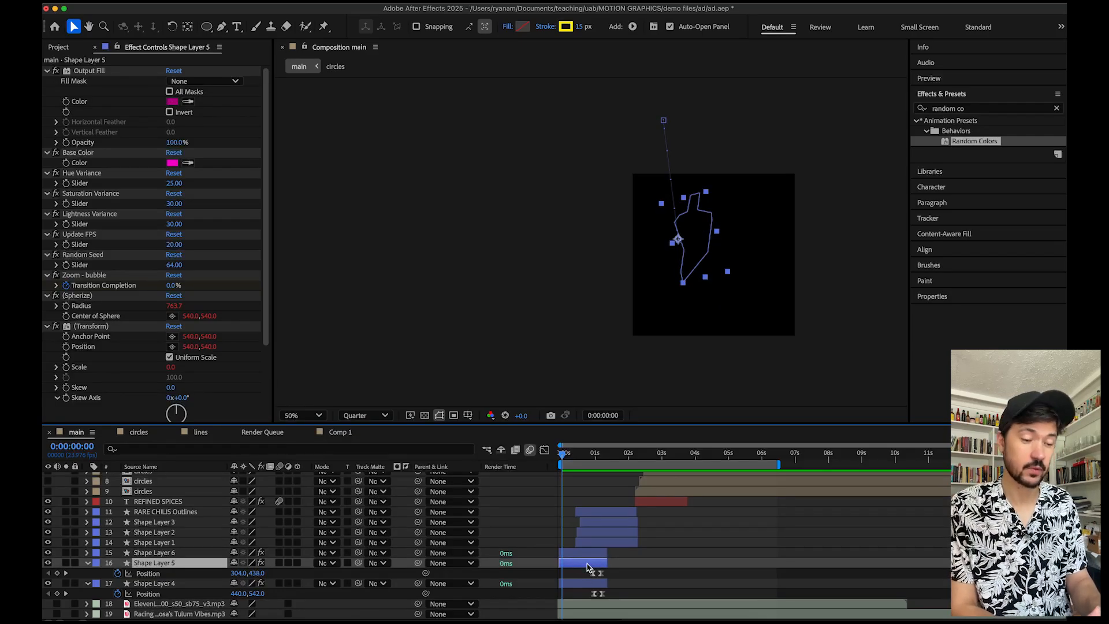
click(581, 584)
click(579, 564)
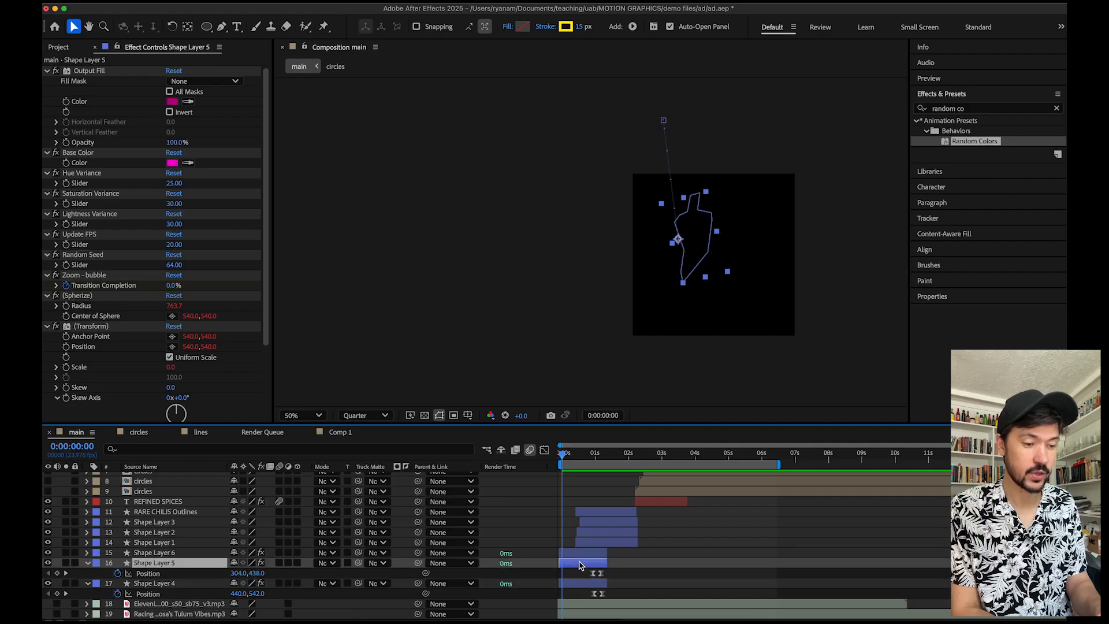
drag(570, 458, 572, 457)
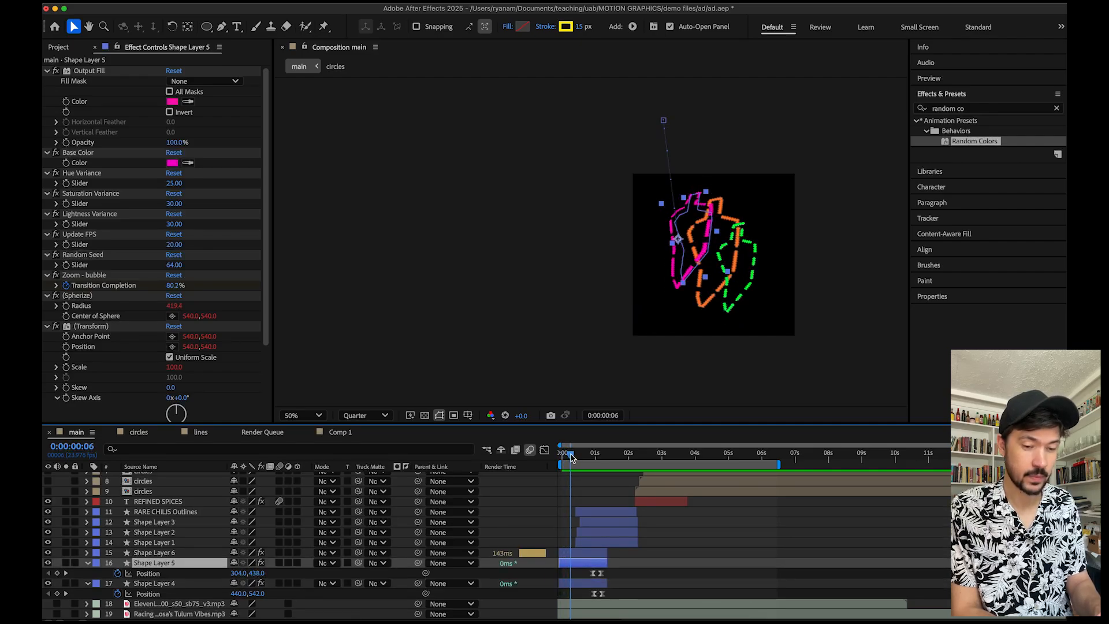
Toggle the visibility of Shape Layer 5 and Shape Layer 4 off and on to identify which chili each draws.
click(48, 563)
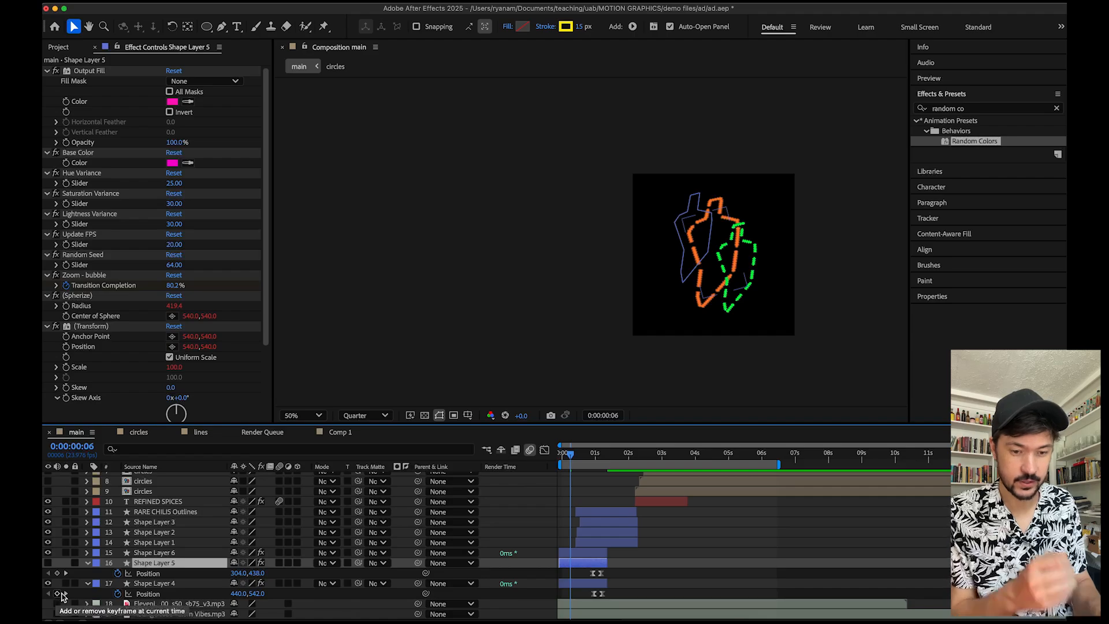
click(87, 584)
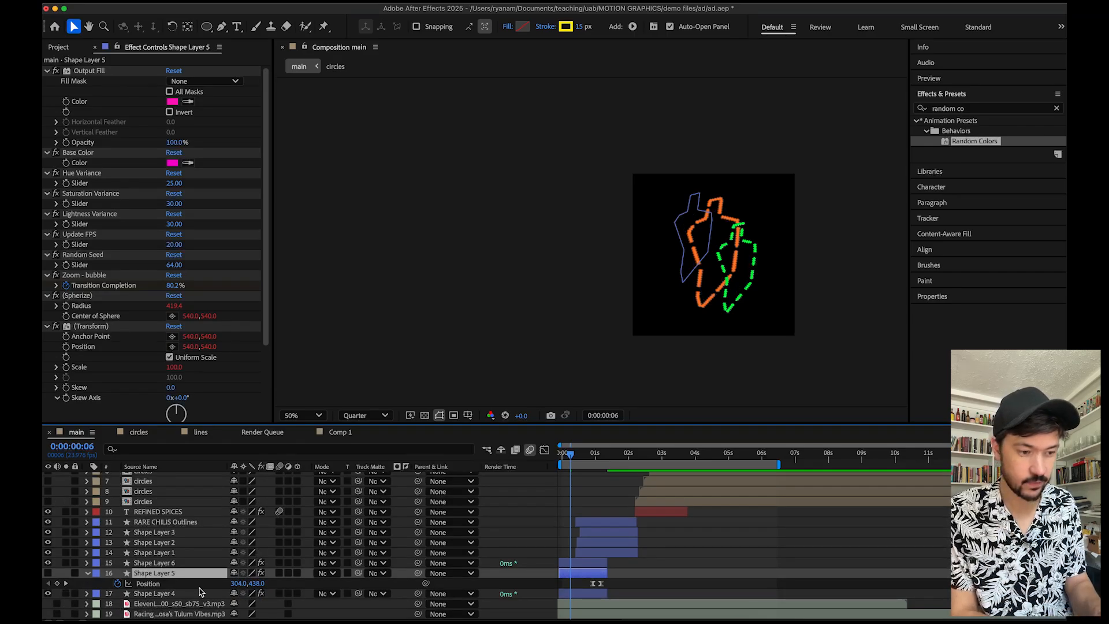
click(49, 593)
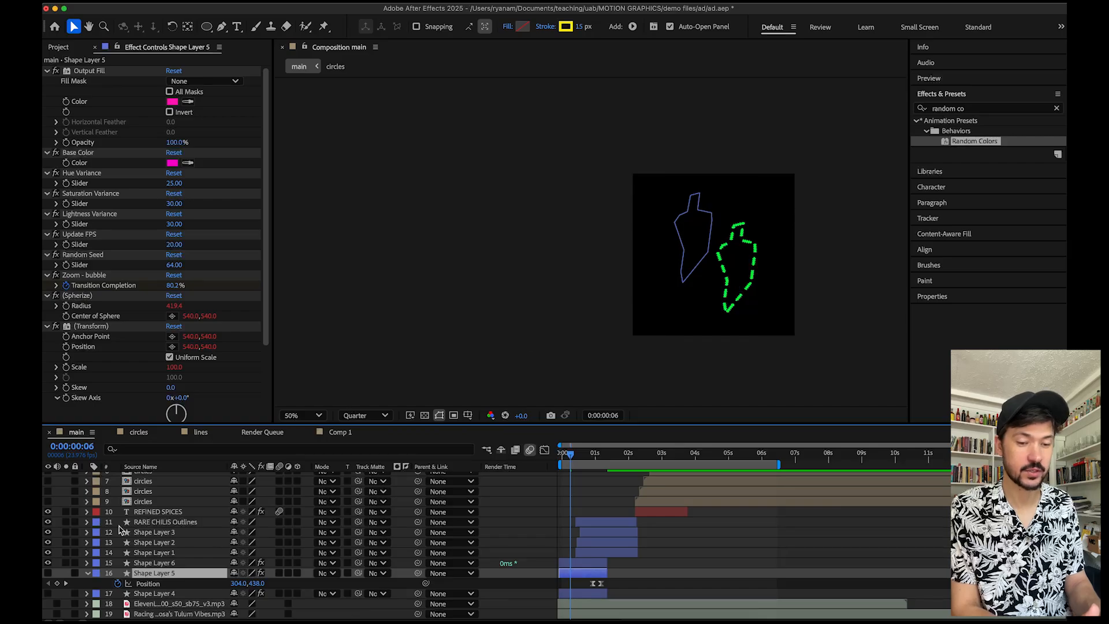
click(48, 573)
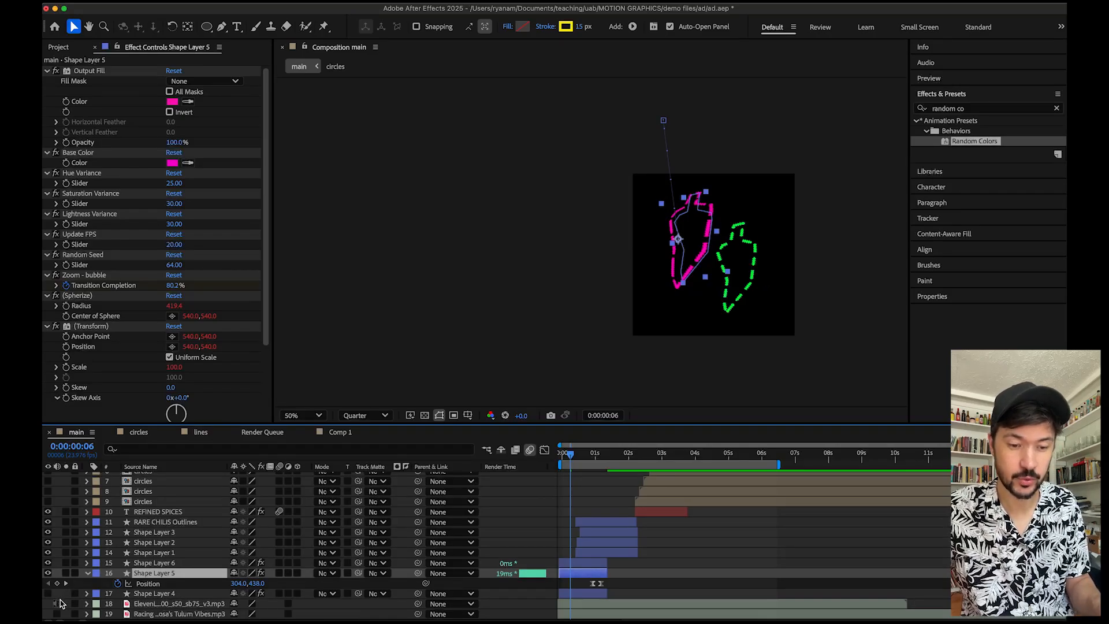
click(48, 594)
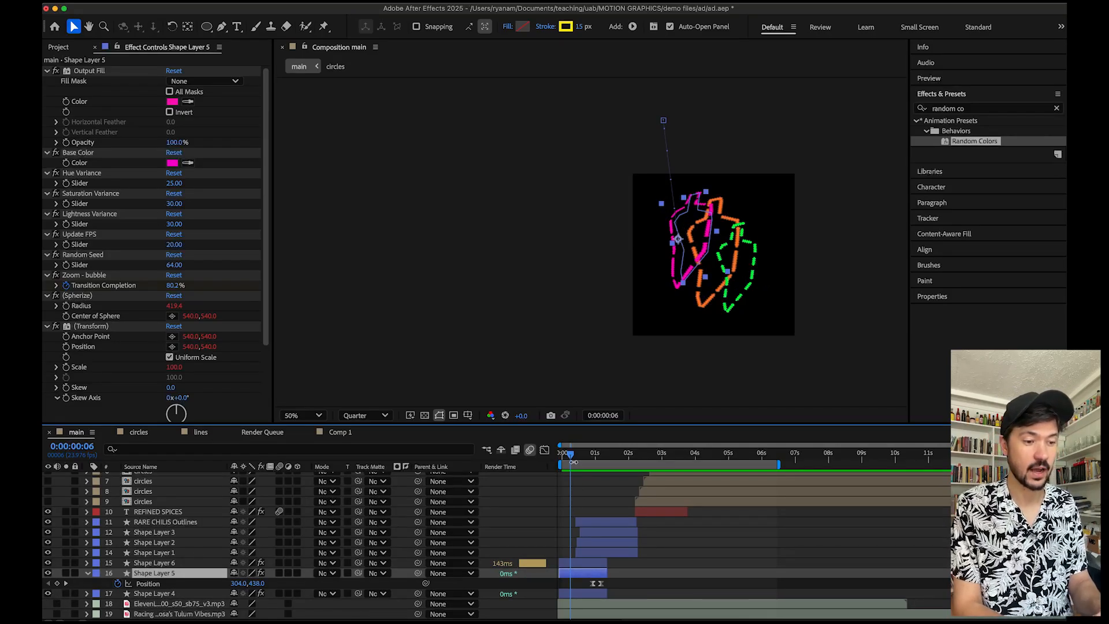
Preview and scrub the main composition's animation through its first second.
drag(571, 454, 558, 460)
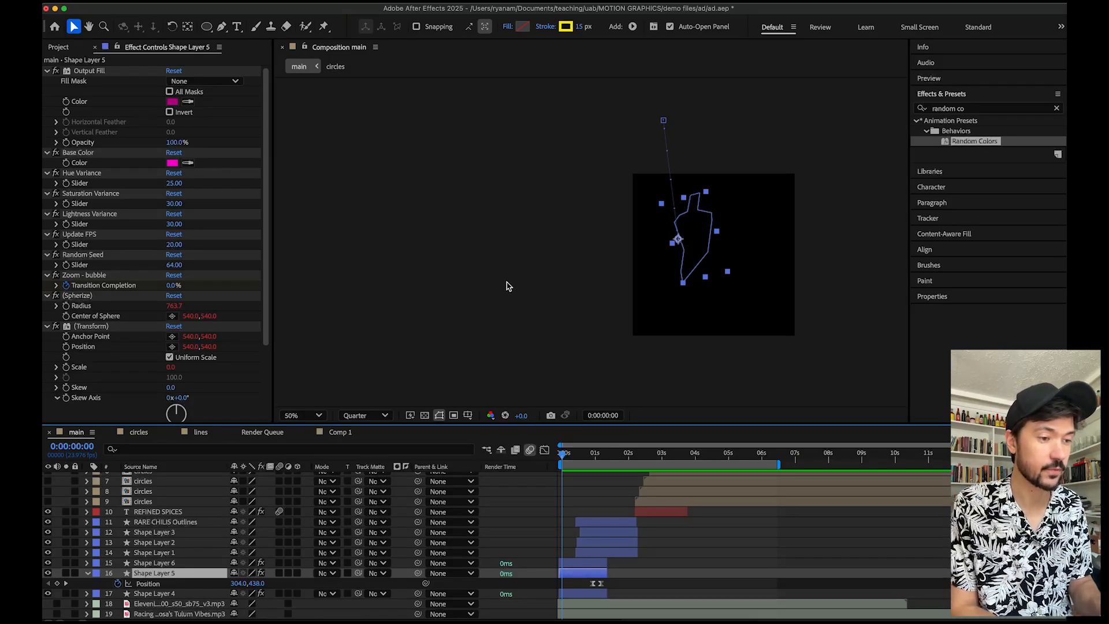
key(space)
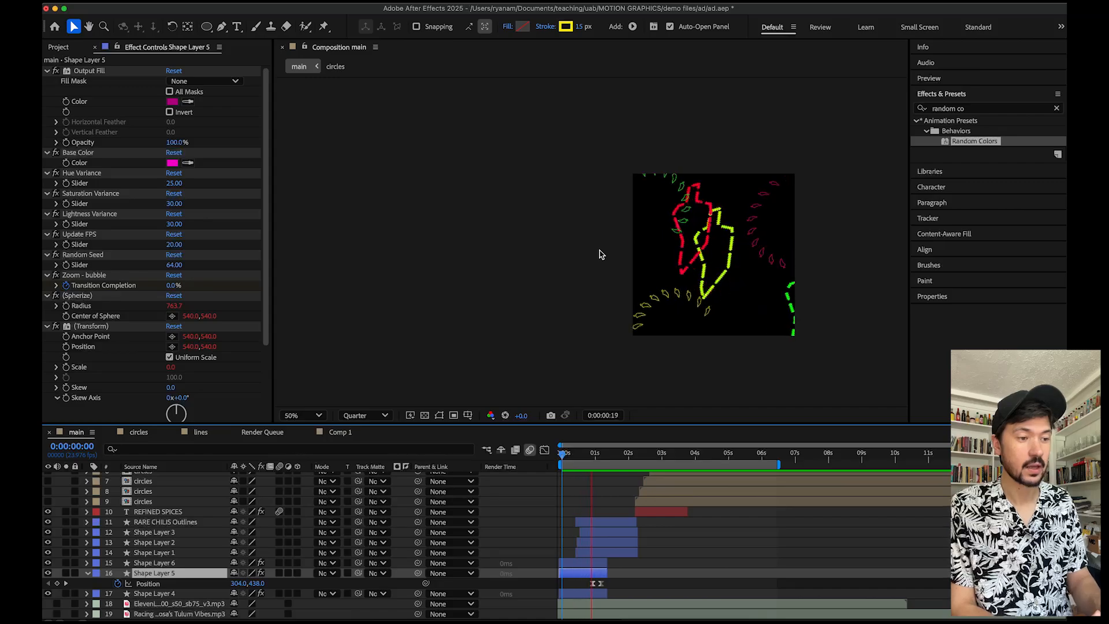
click(569, 458)
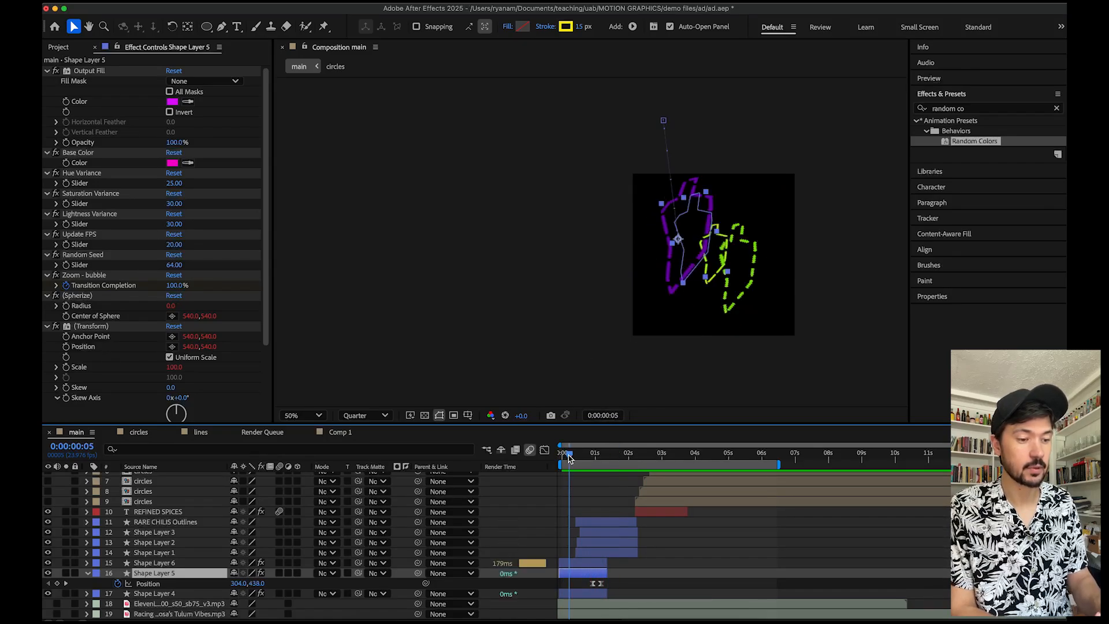
mouse_move(569, 458)
mouse_down()
mouse_move(554, 458)
mouse_move(575, 458)
mouse_up()
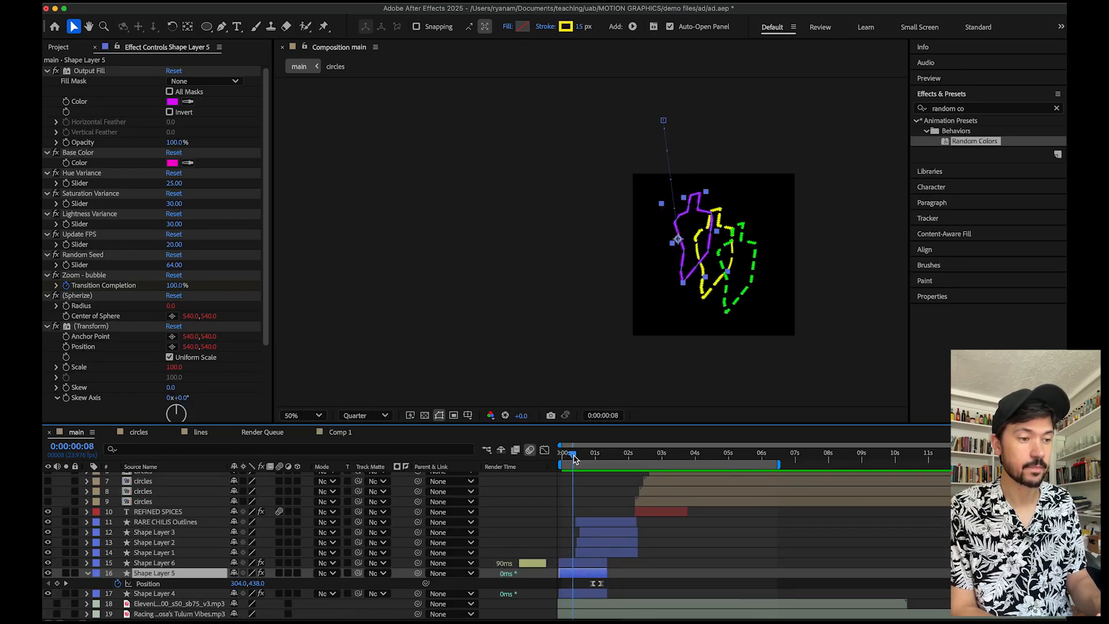
click(570, 280)
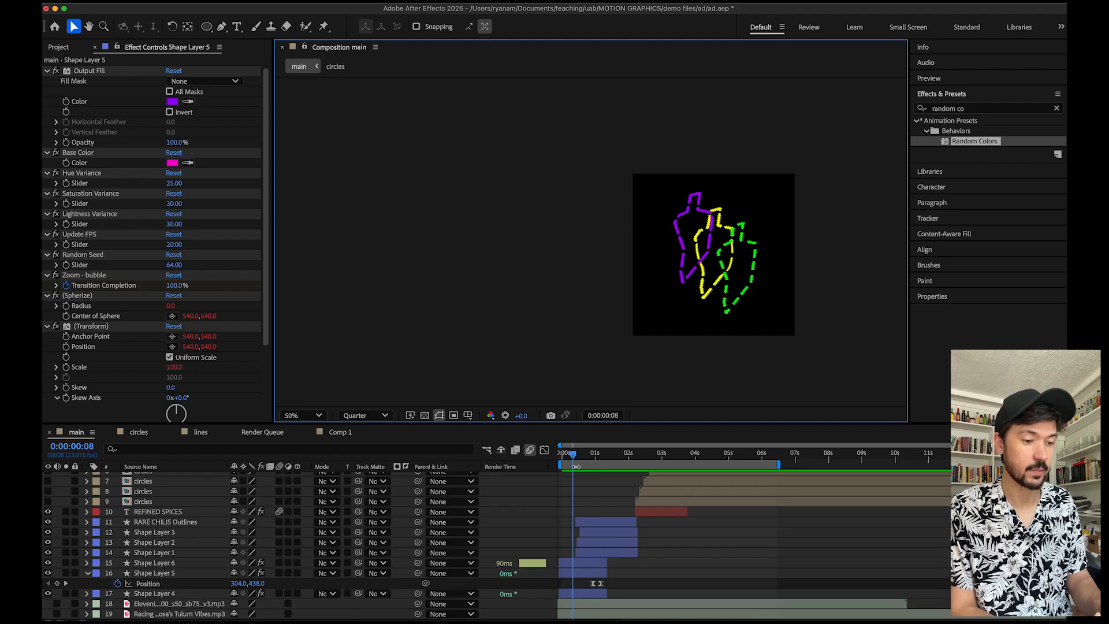
drag(573, 458, 590, 460)
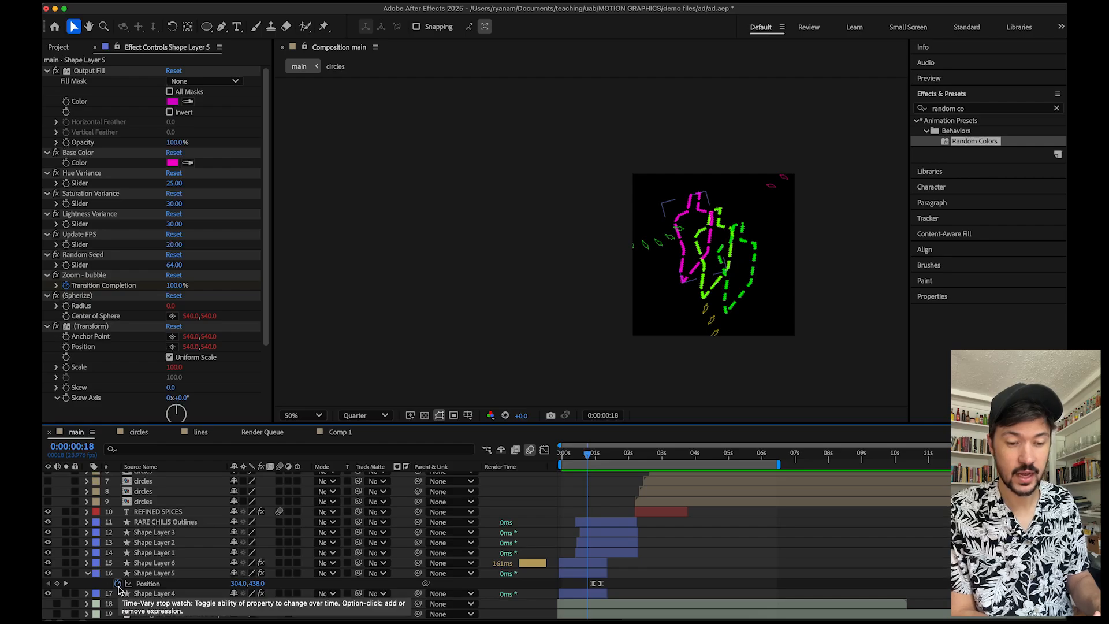
click(581, 457)
drag(581, 457, 610, 447)
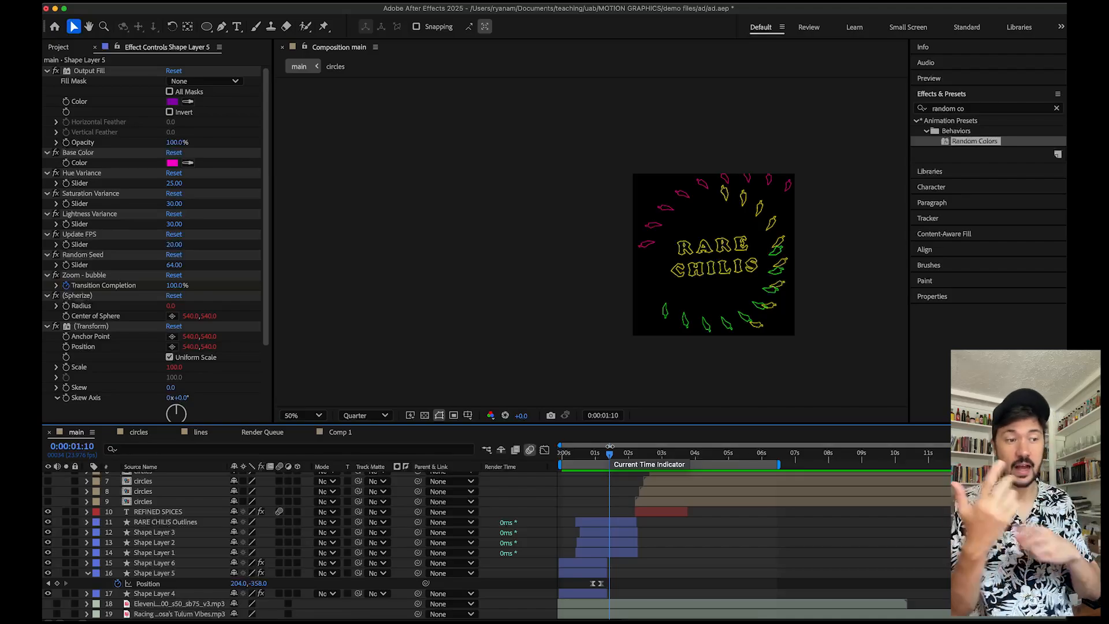
Select Shape Layer 1, expand its Contents, and browse the shape Add menu without adding anything.
click(605, 554)
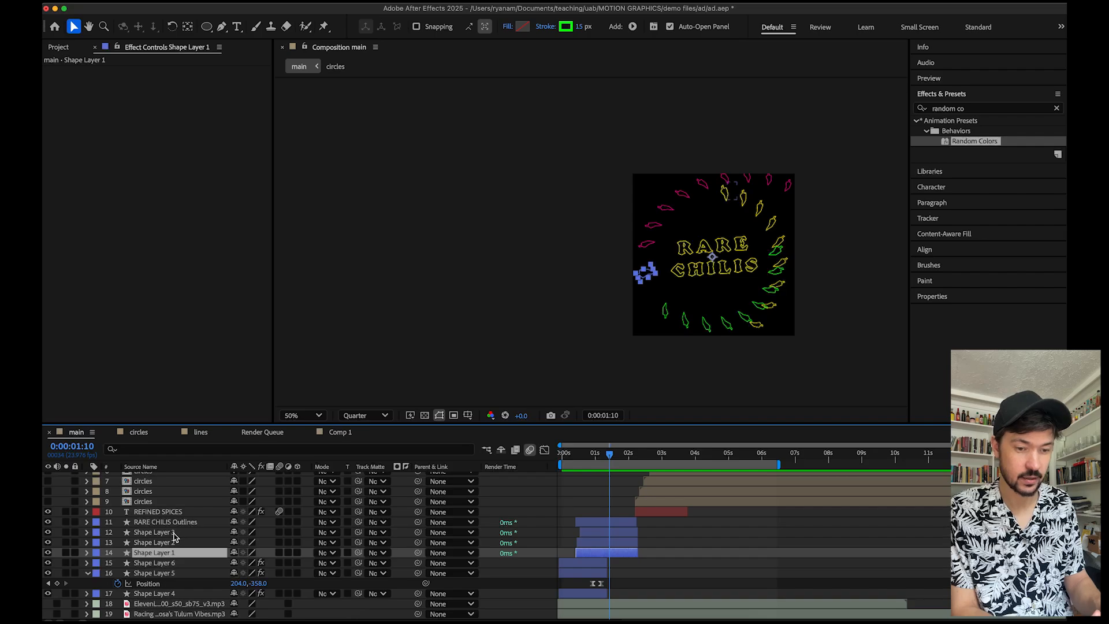
click(87, 554)
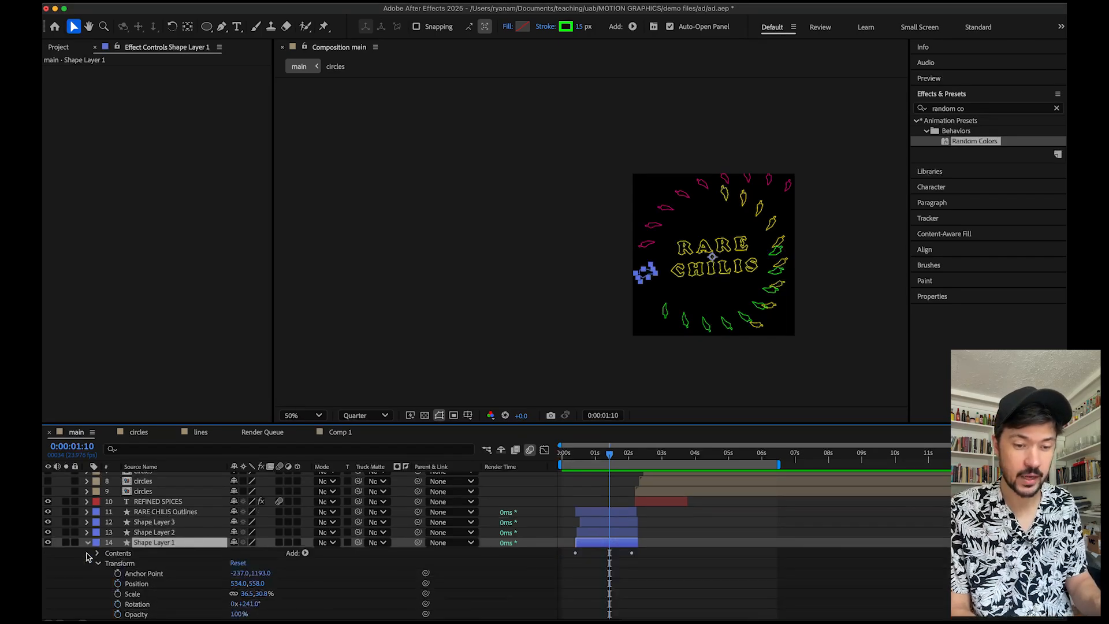
scroll(204, 576, down, 3)
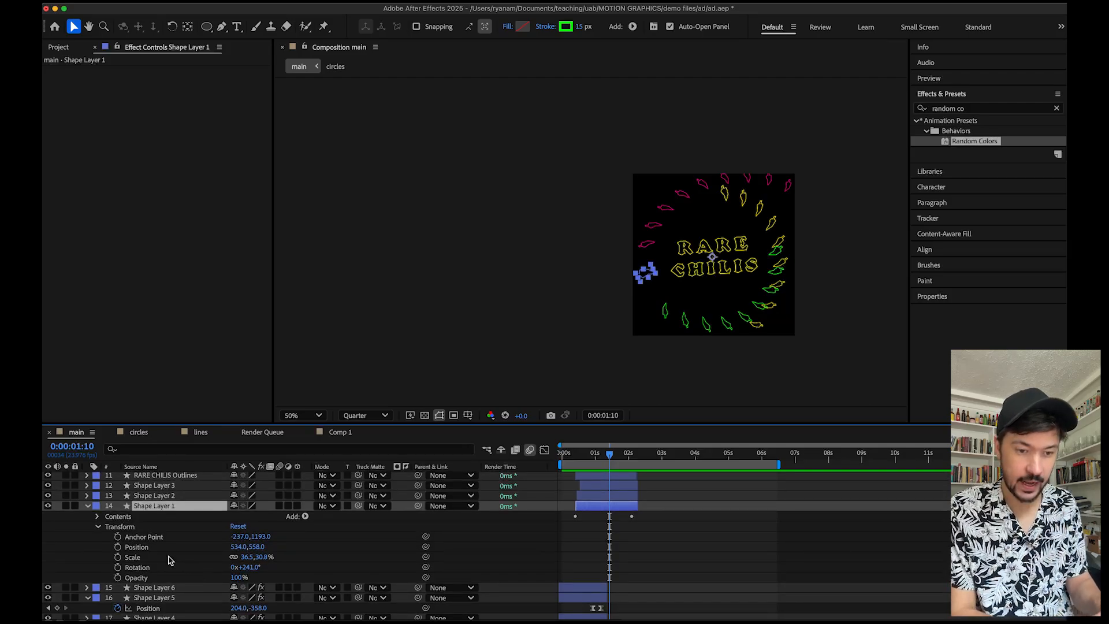
click(98, 518)
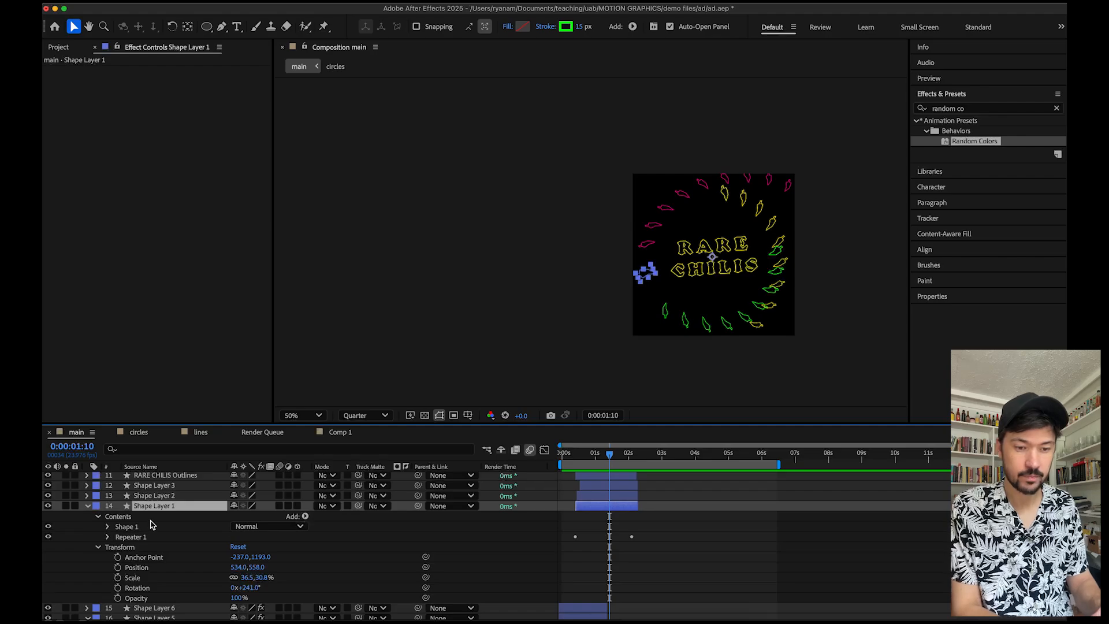
click(305, 517)
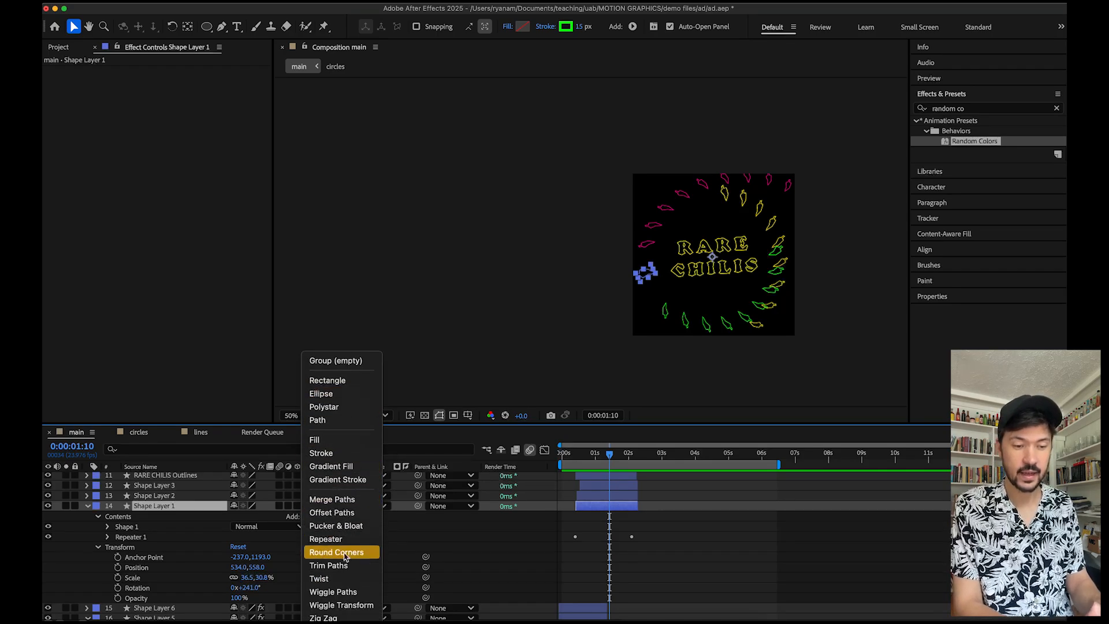
click(420, 364)
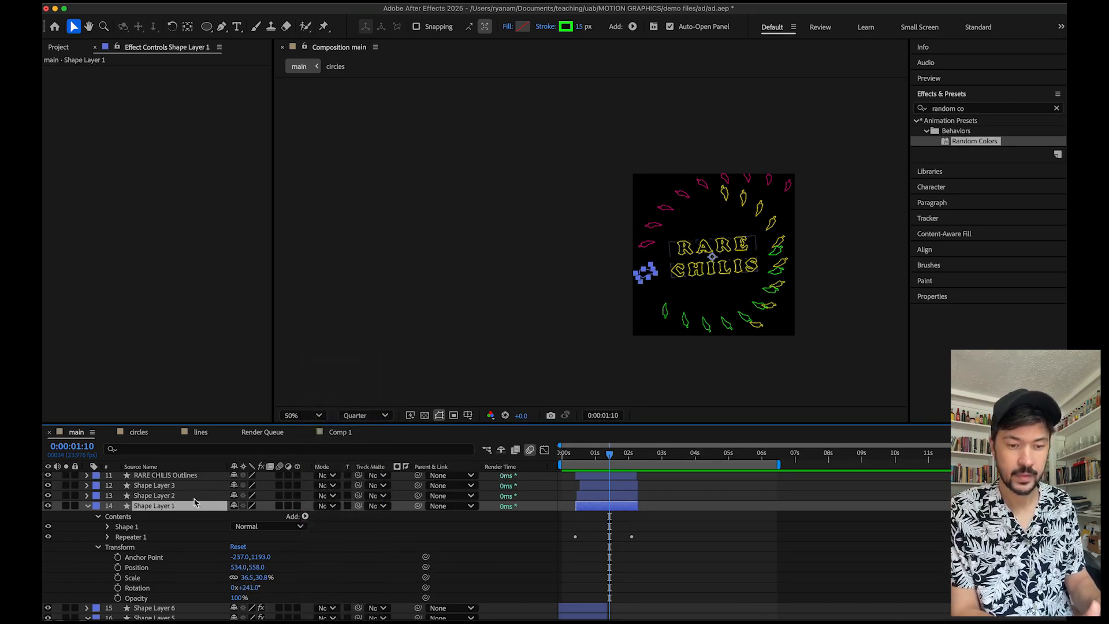
Expand Shape Layer 1's Repeater 1 and its Transform: Repeater 1 group to inspect the repeater settings.
click(107, 537)
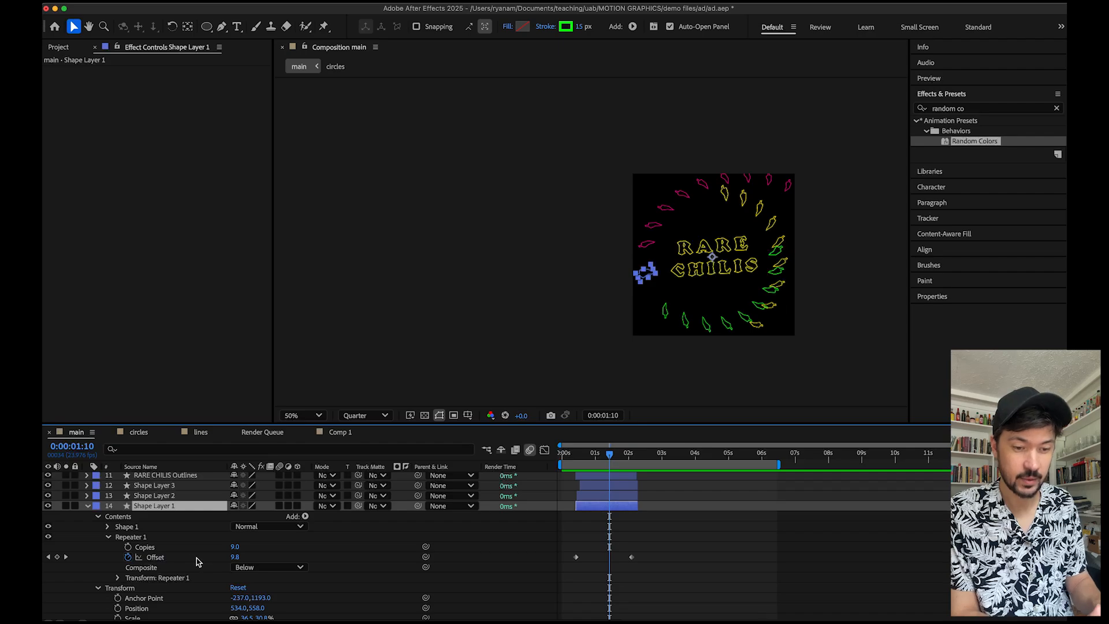
scroll(207, 568, down, 1)
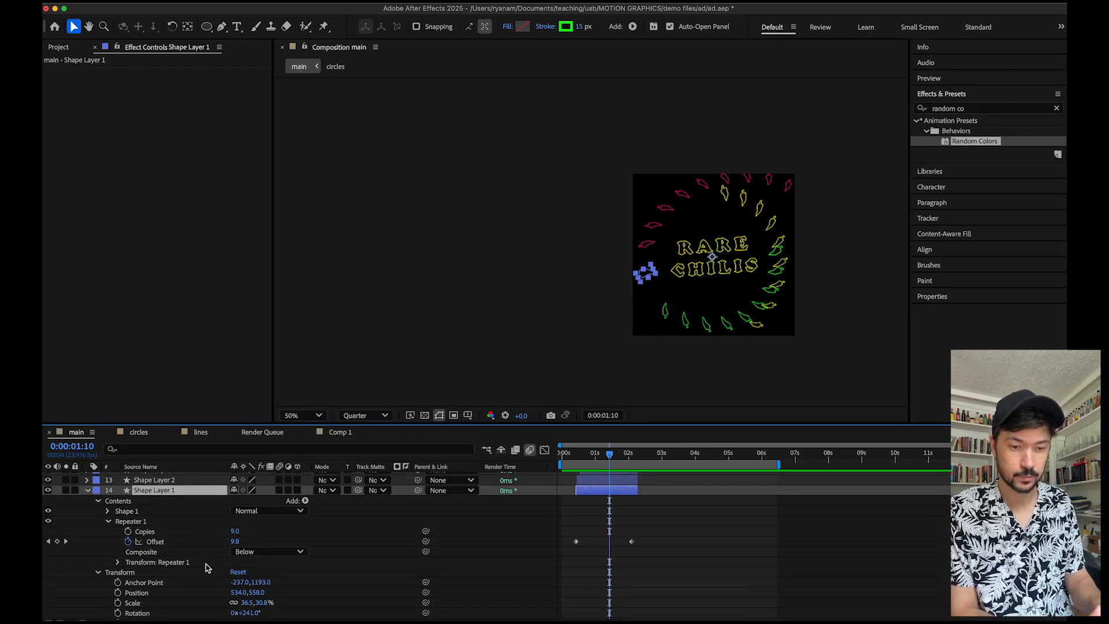
click(117, 562)
scroll(128, 563, down, 3)
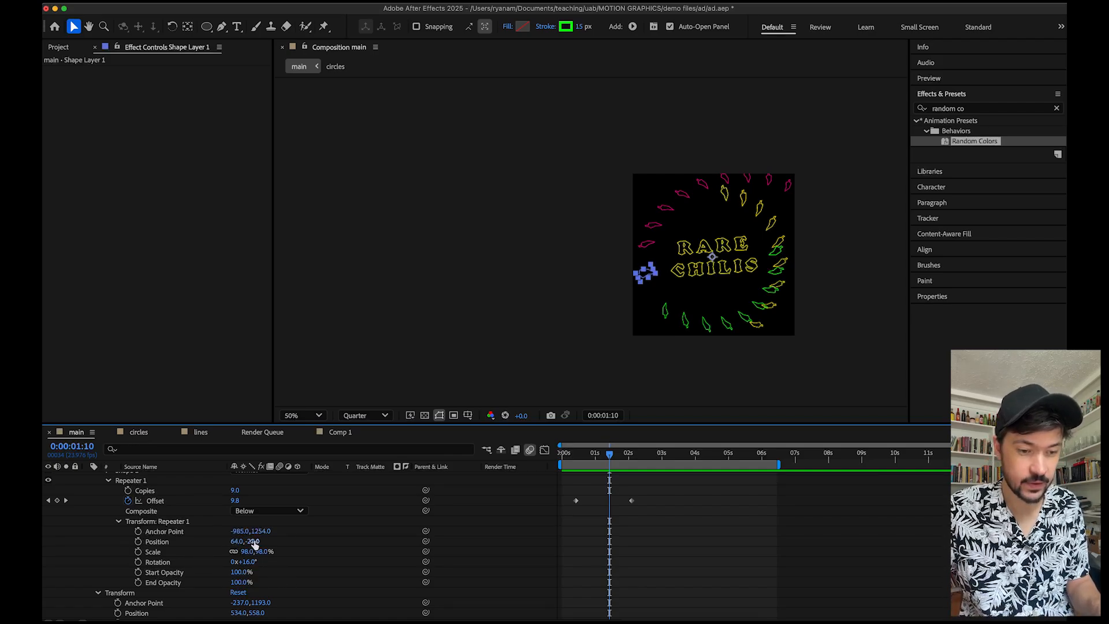
mouse_move(236, 542)
mouse_down()
mouse_move(207, 531)
mouse_move(247, 536)
mouse_up()
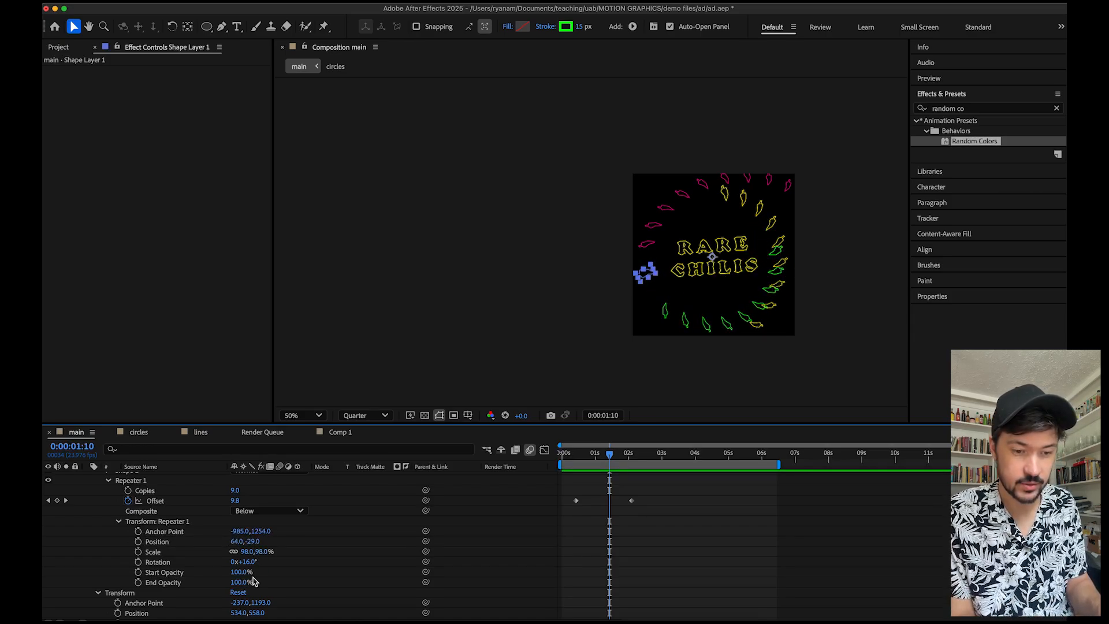
mouse_move(248, 565)
mouse_down()
mouse_move(271, 559)
mouse_move(246, 564)
mouse_up()
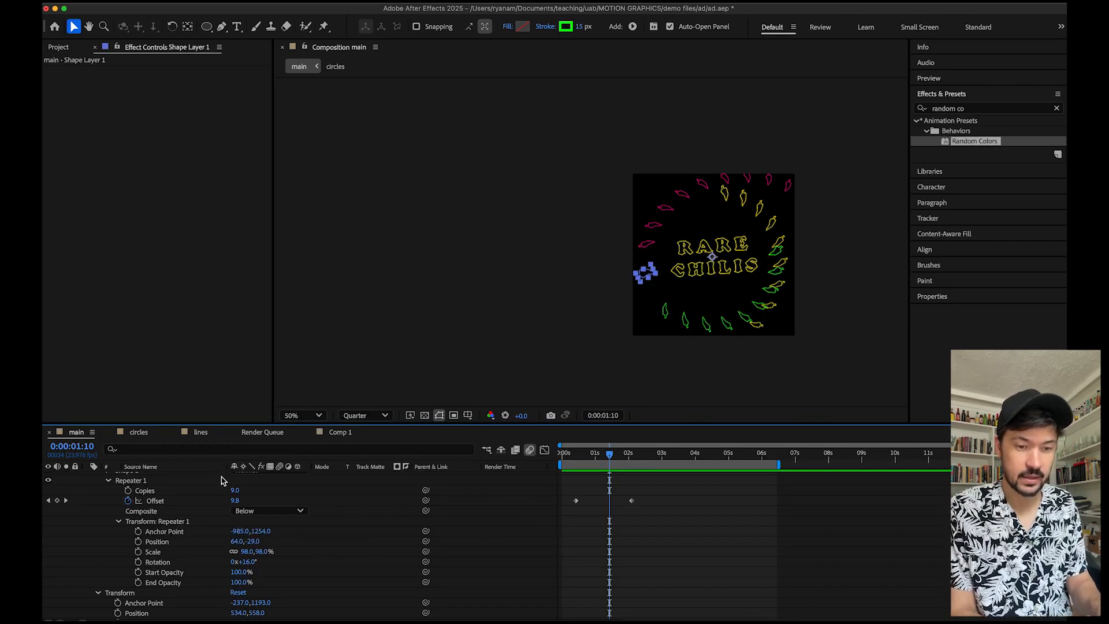
scroll(206, 518, up, 2)
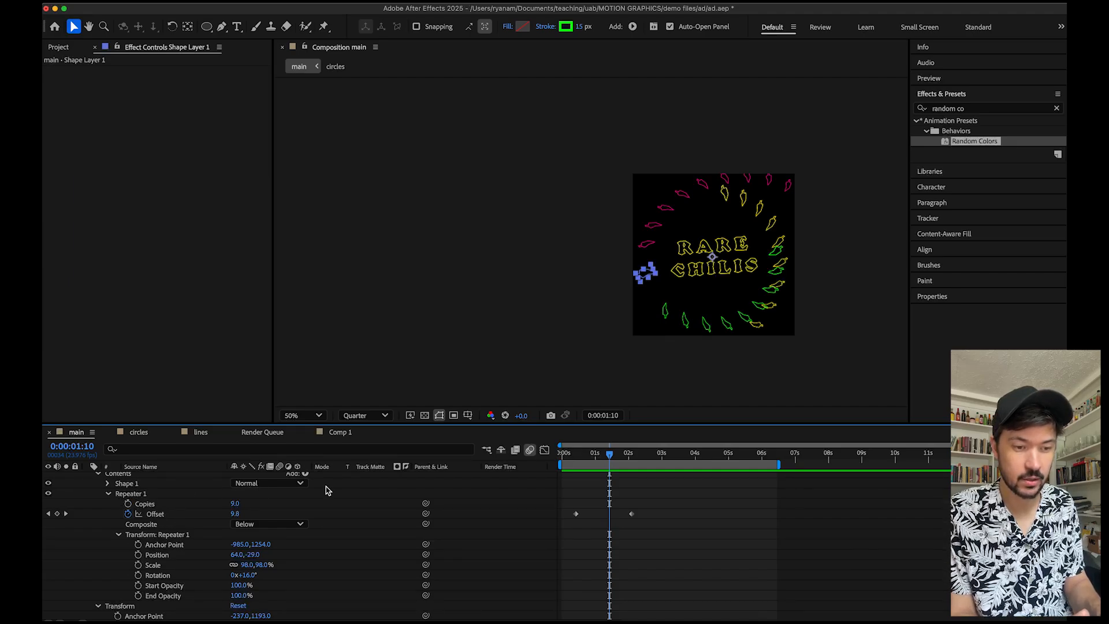
scroll(324, 506, up, 3)
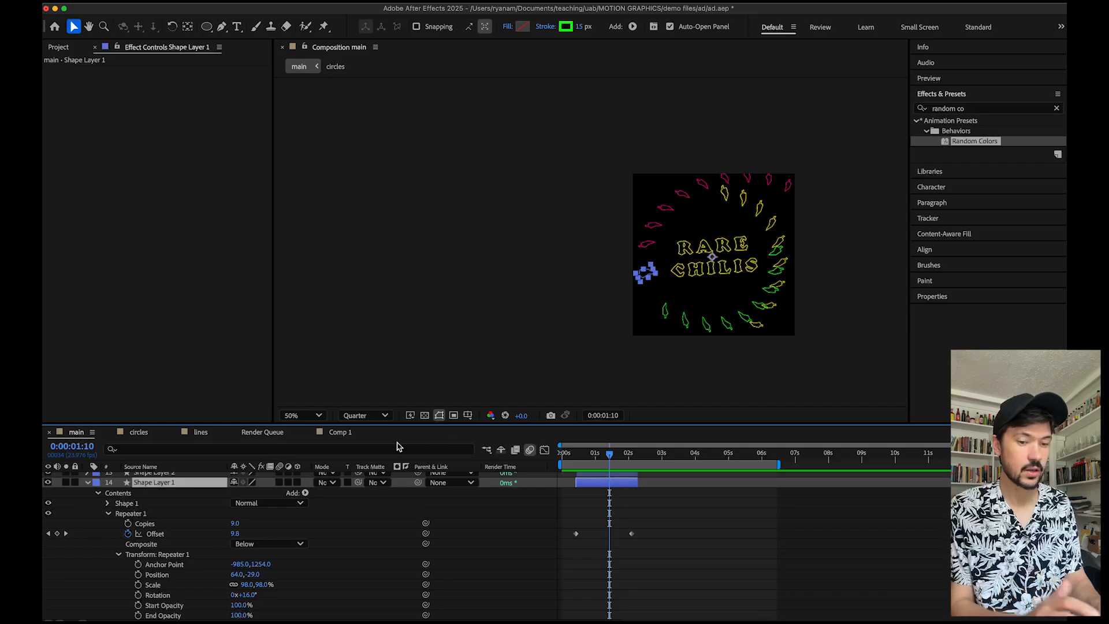
Collapse Shape Layer 1's properties in the main composition timeline.
scroll(141, 526, up, 4)
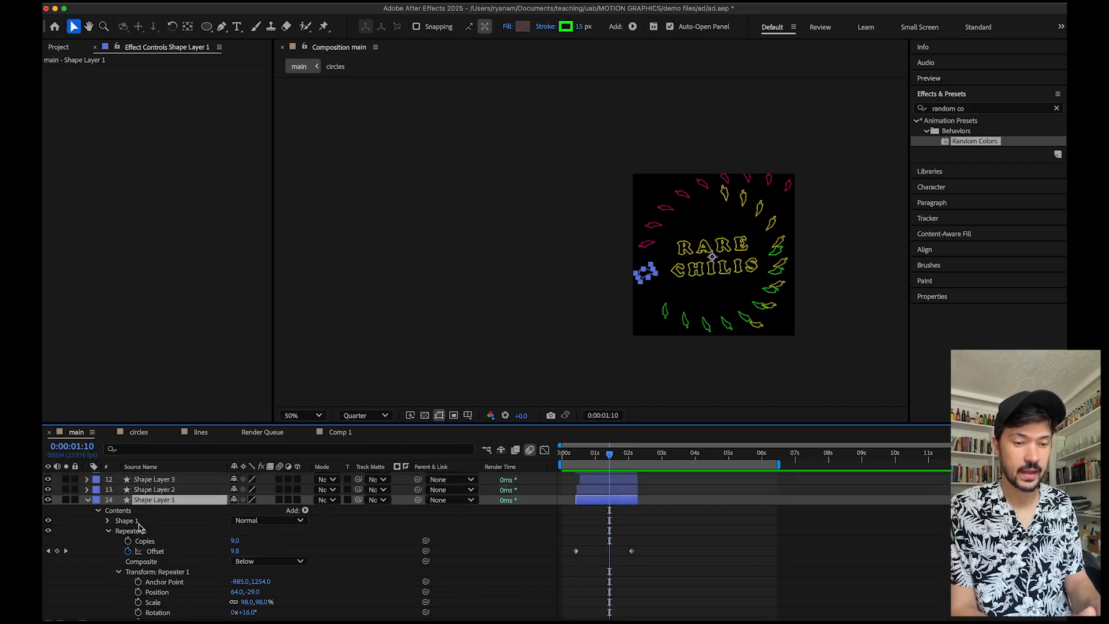
click(89, 519)
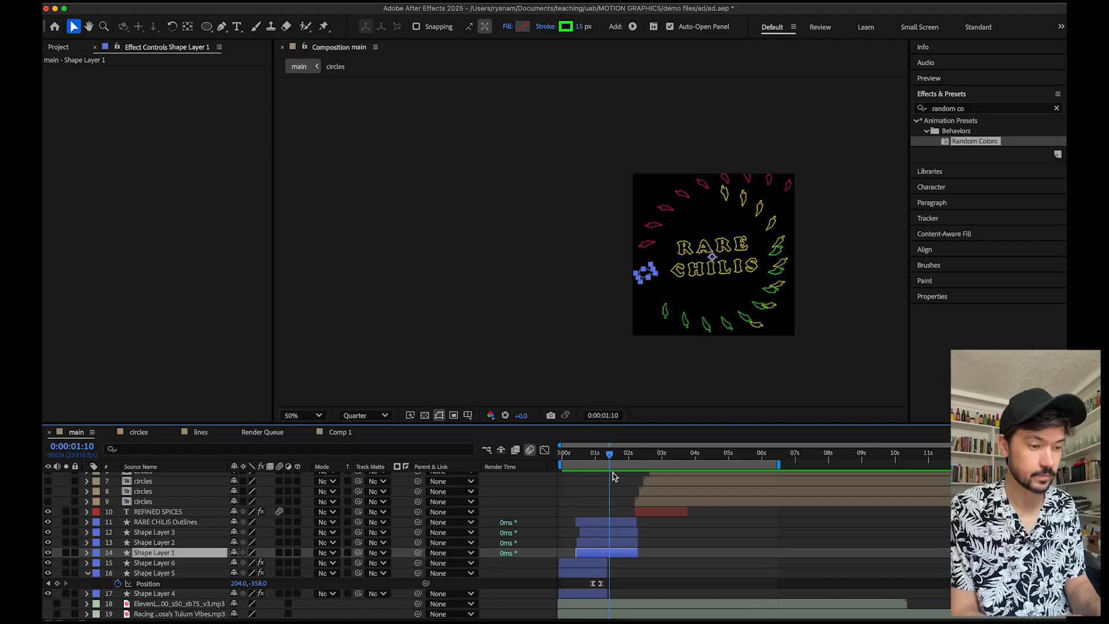
mouse_move(610, 456)
mouse_down()
mouse_move(590, 455)
mouse_move(635, 454)
mouse_move(626, 455)
mouse_up()
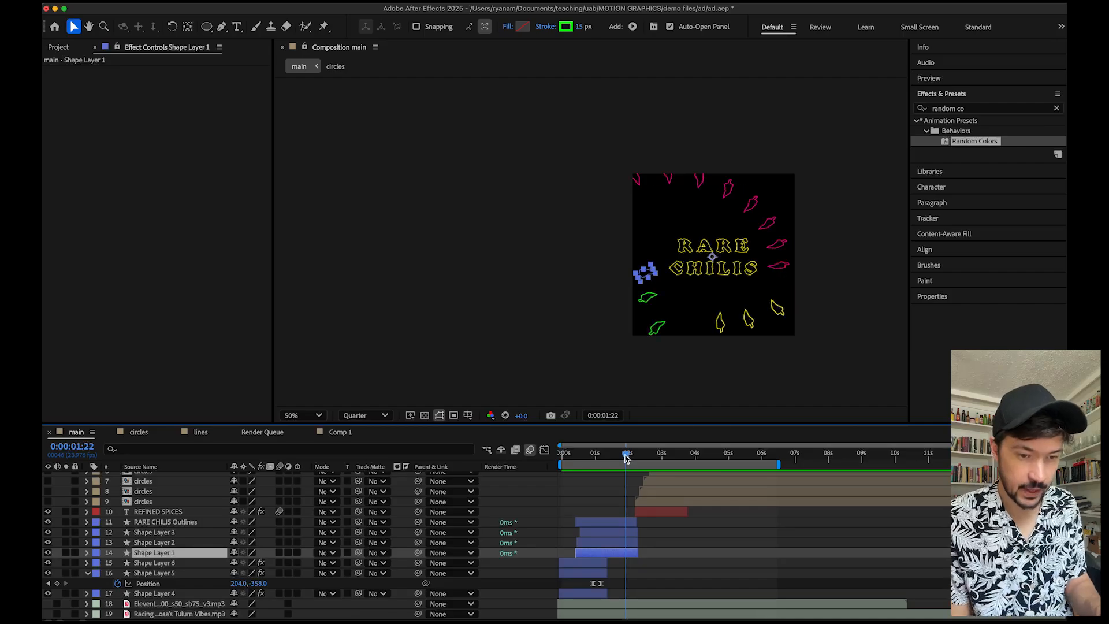
Select the RARE CHILIS Outlines layer and preview the main composition's animation around the two-second mark.
click(166, 522)
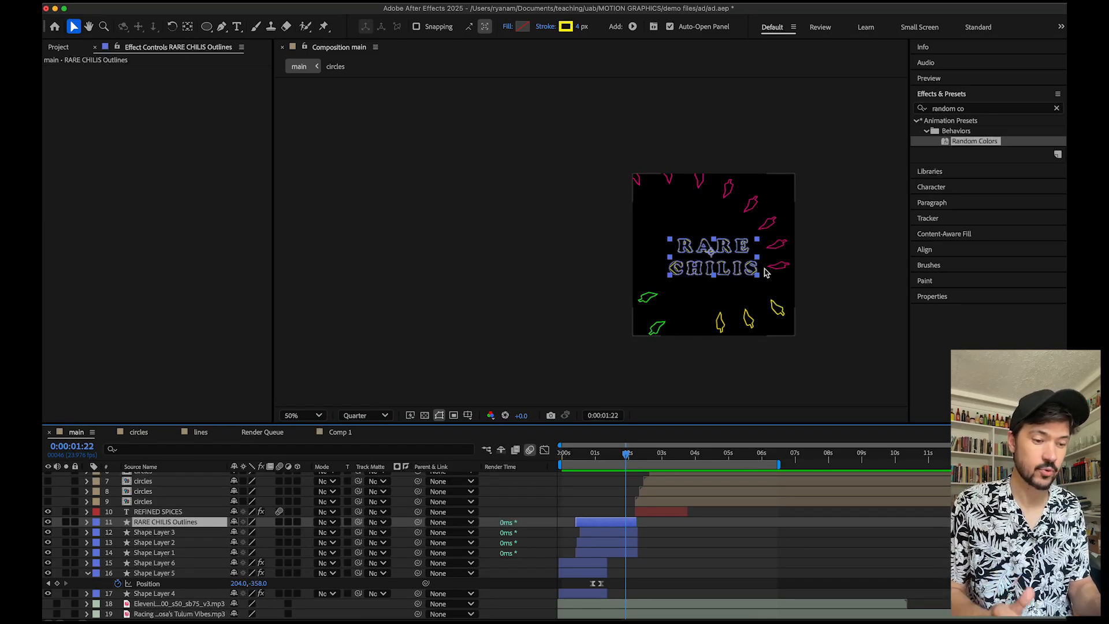
drag(625, 459, 595, 458)
key(space)
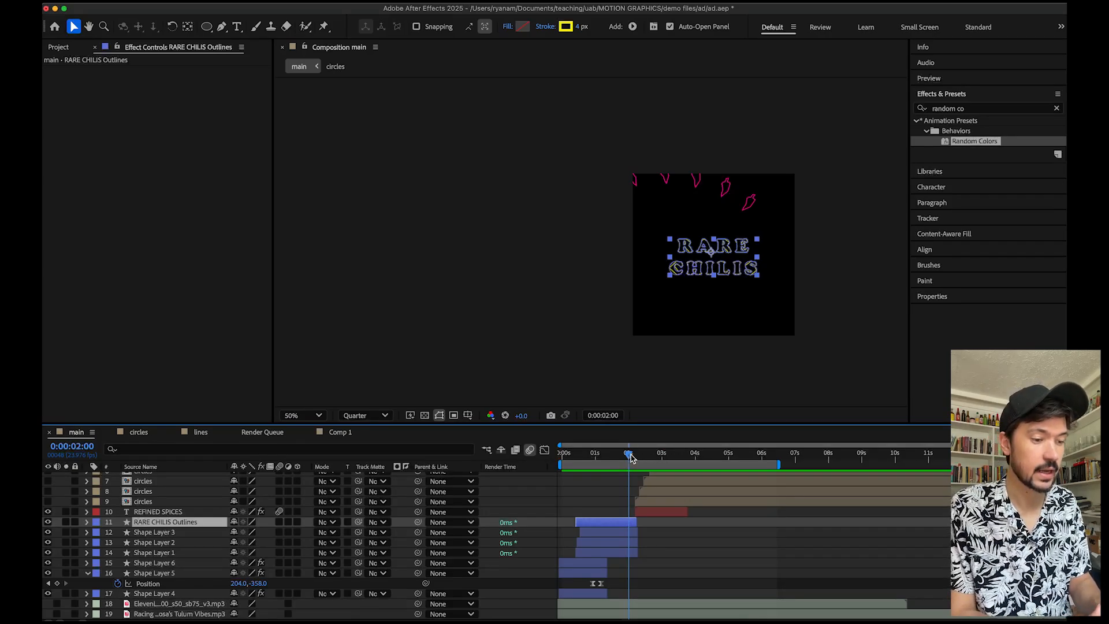
drag(630, 458, 653, 454)
key(space)
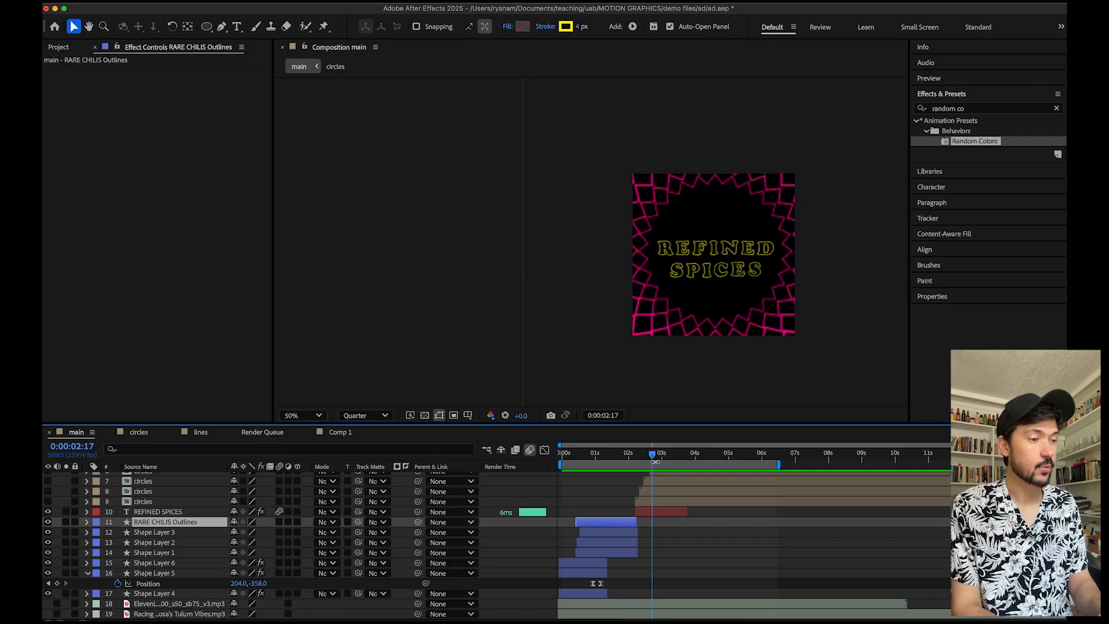
Open Comp 1 and draw a circle with the Ellipse tool in the middle of the frame.
click(340, 434)
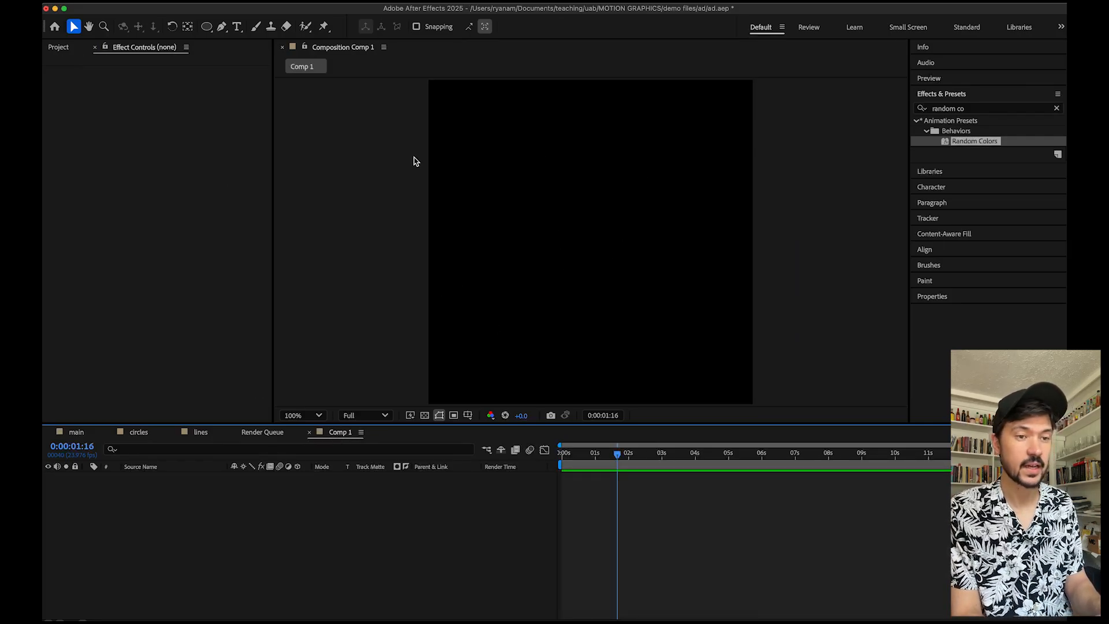
click(206, 27)
drag(519, 186, 663, 331)
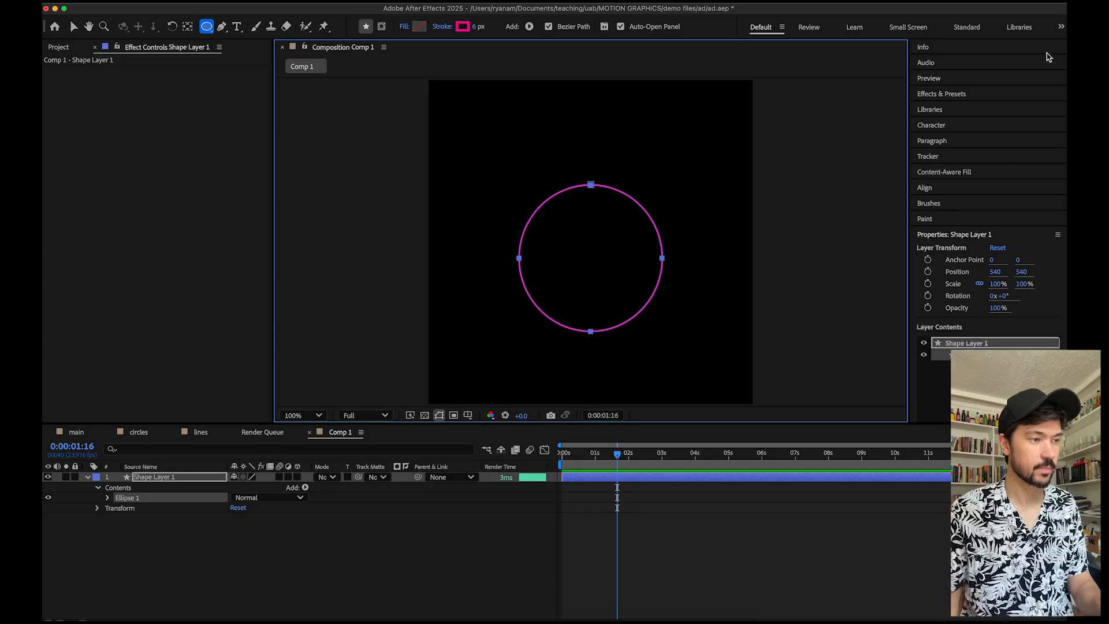
Search Effects & Presets for "hand" and apply the Hand Drawn Effect preset to the circle layer.
click(975, 96)
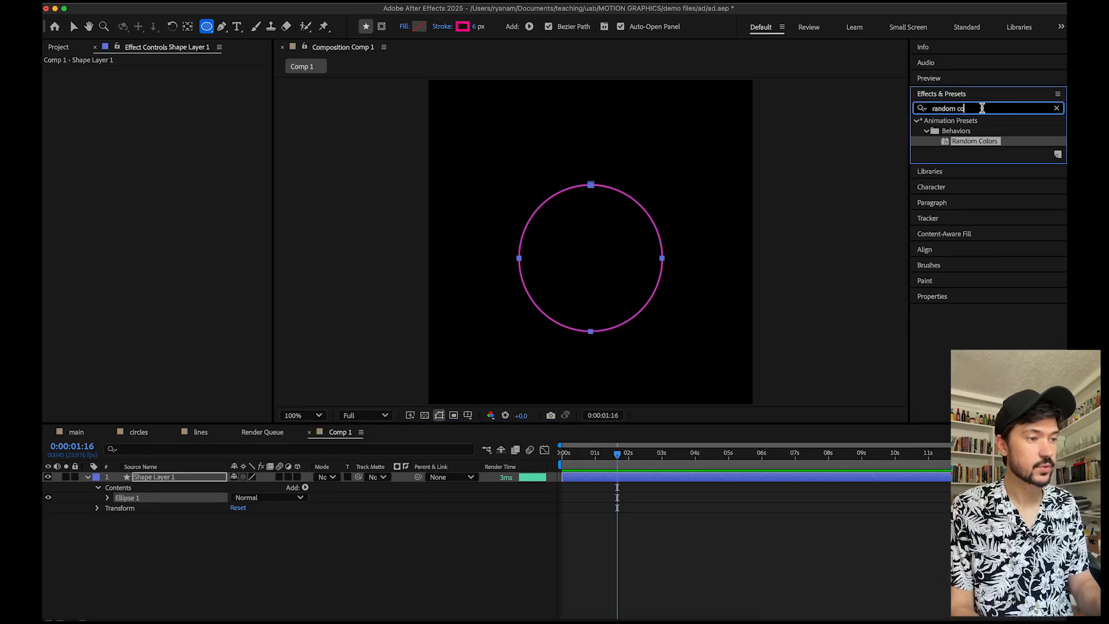
drag(982, 109, 926, 108)
text(hand)
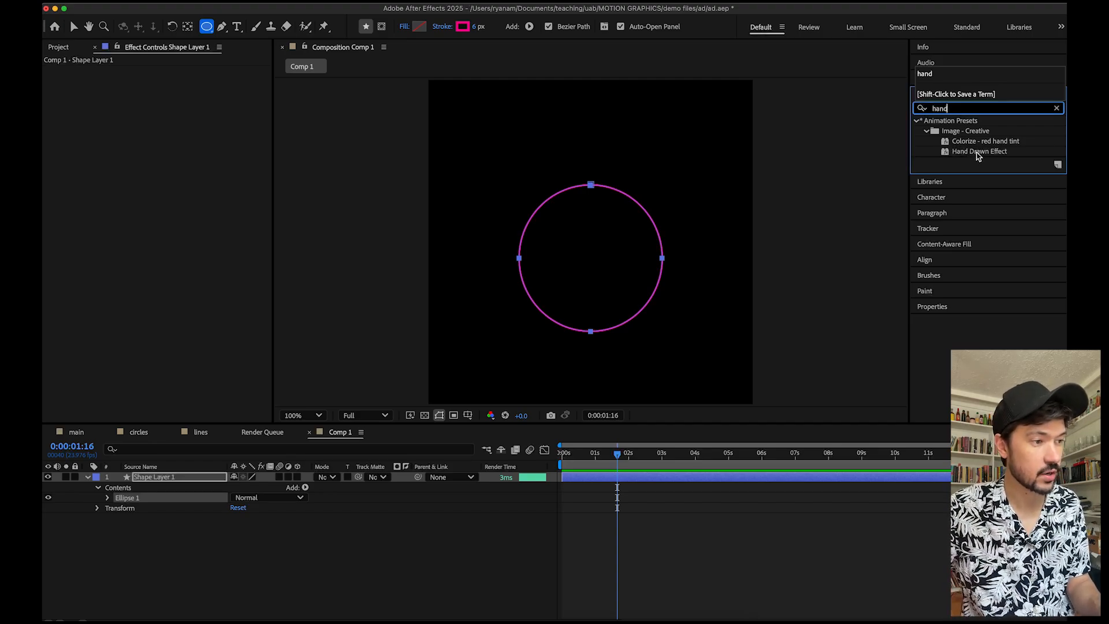
mouse_move(991, 154)
mouse_down()
mouse_move(901, 154)
mouse_move(927, 199)
mouse_move(716, 494)
mouse_move(712, 484)
mouse_up()
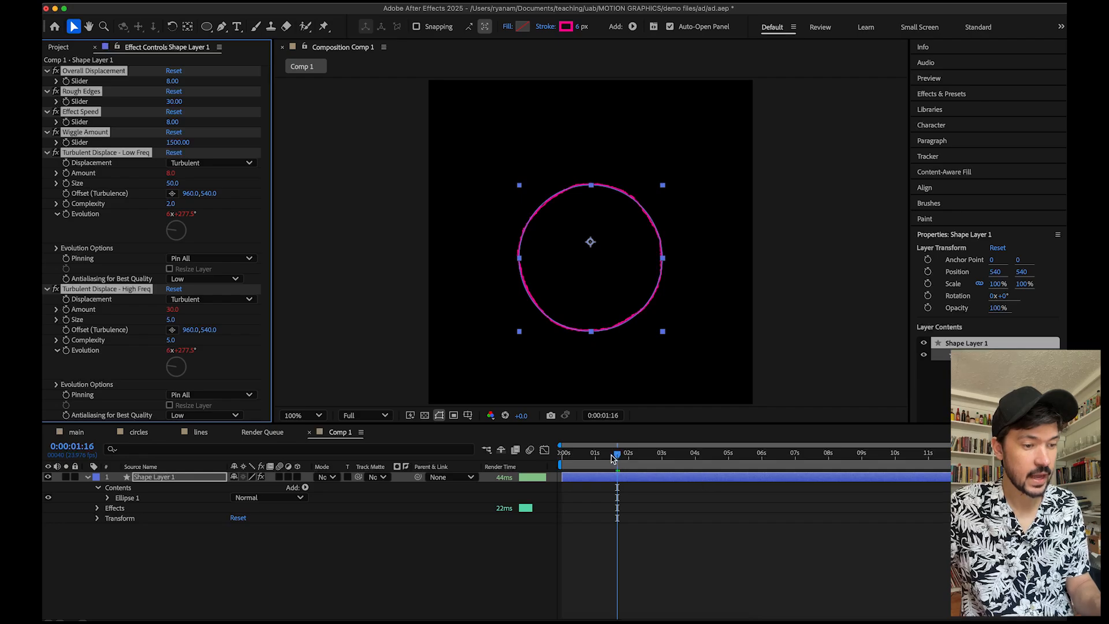
Return to the start of Comp 1 and preview the circle's animation.
drag(613, 458, 561, 459)
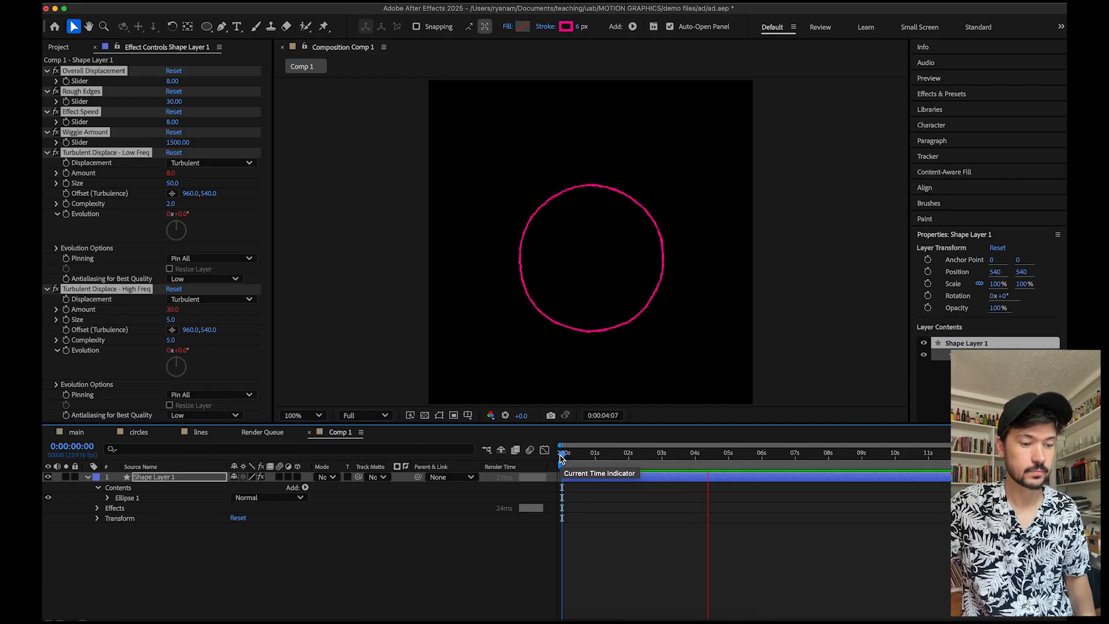
key(space)
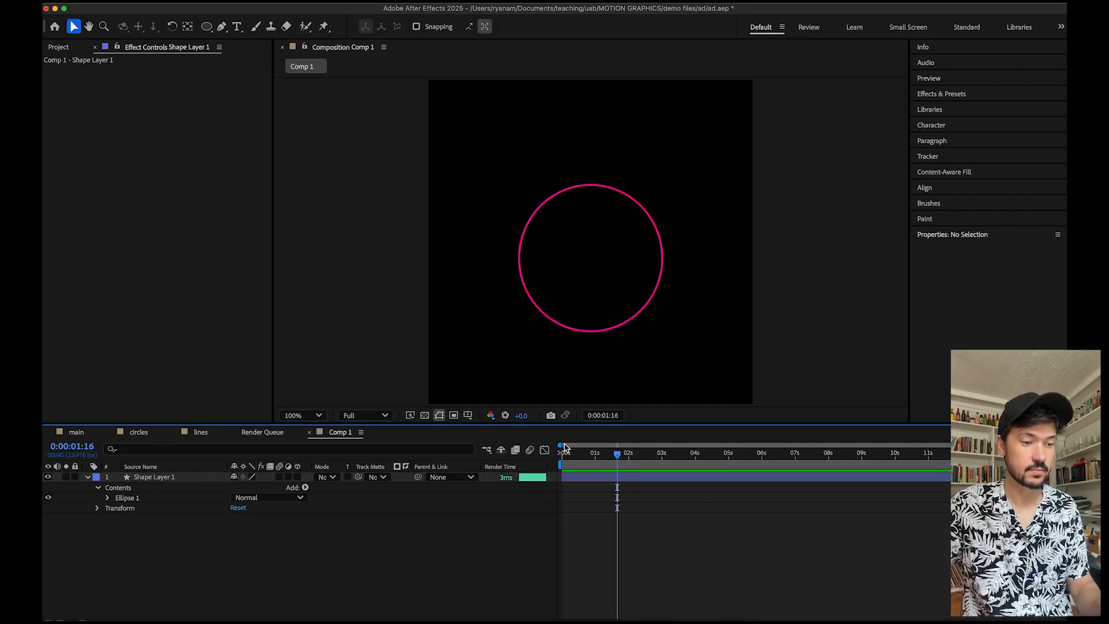
mouse_move(564, 448)
mouse_down()
mouse_move(575, 451)
mouse_move(562, 451)
mouse_up()
key(space)
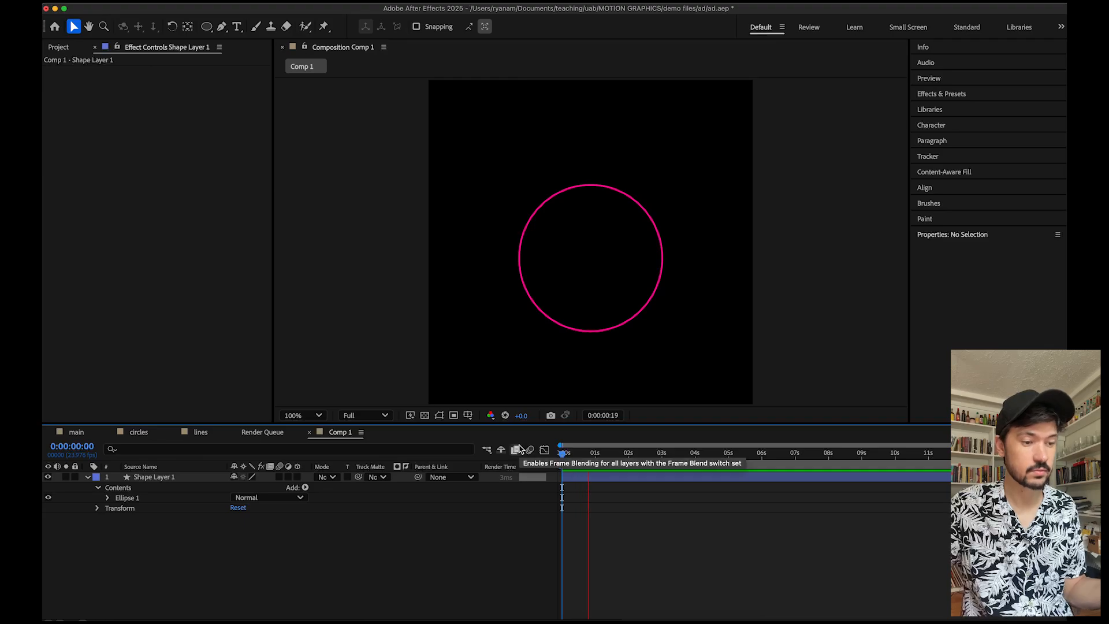
key(space)
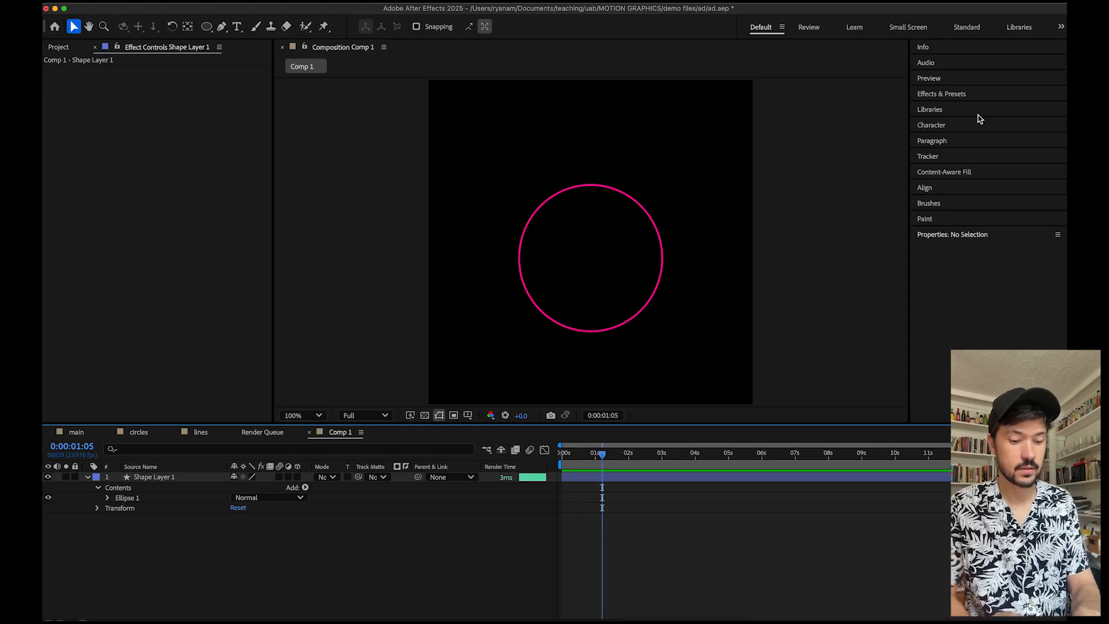
Apply the Hand Drawn Effect preset to the circle again and preview the result.
click(975, 94)
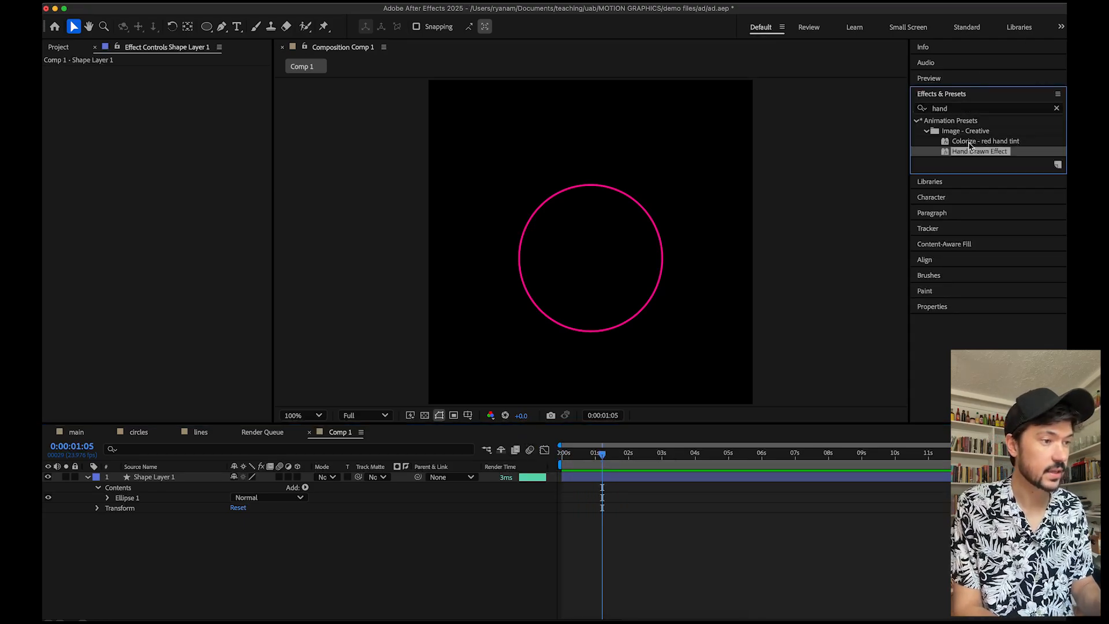
mouse_move(961, 156)
mouse_down()
mouse_move(649, 280)
mouse_move(661, 288)
mouse_up()
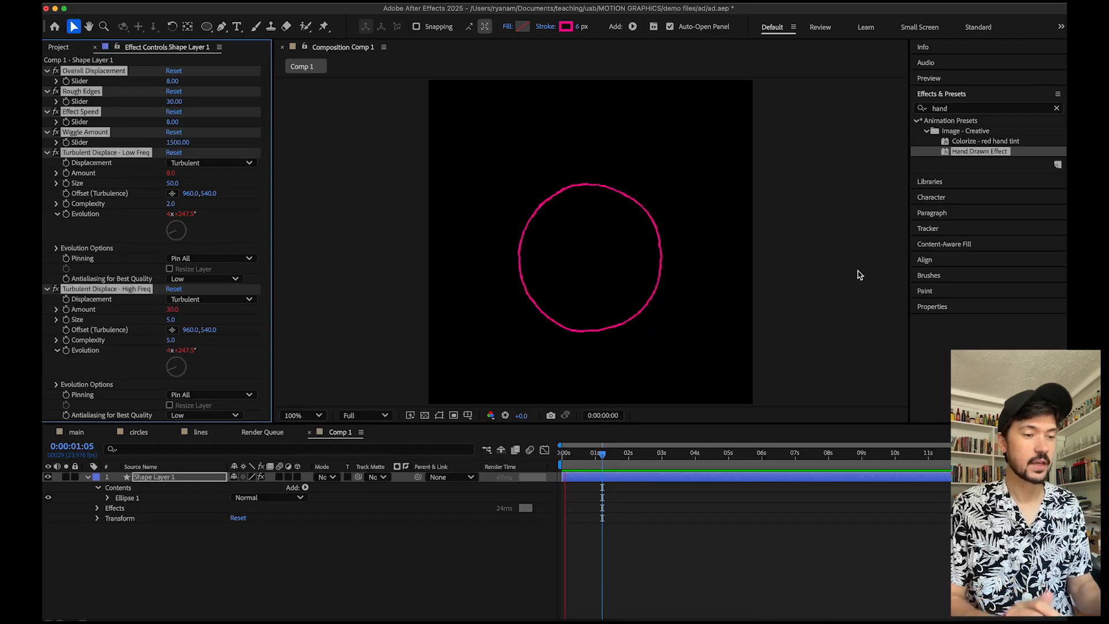
key(space)
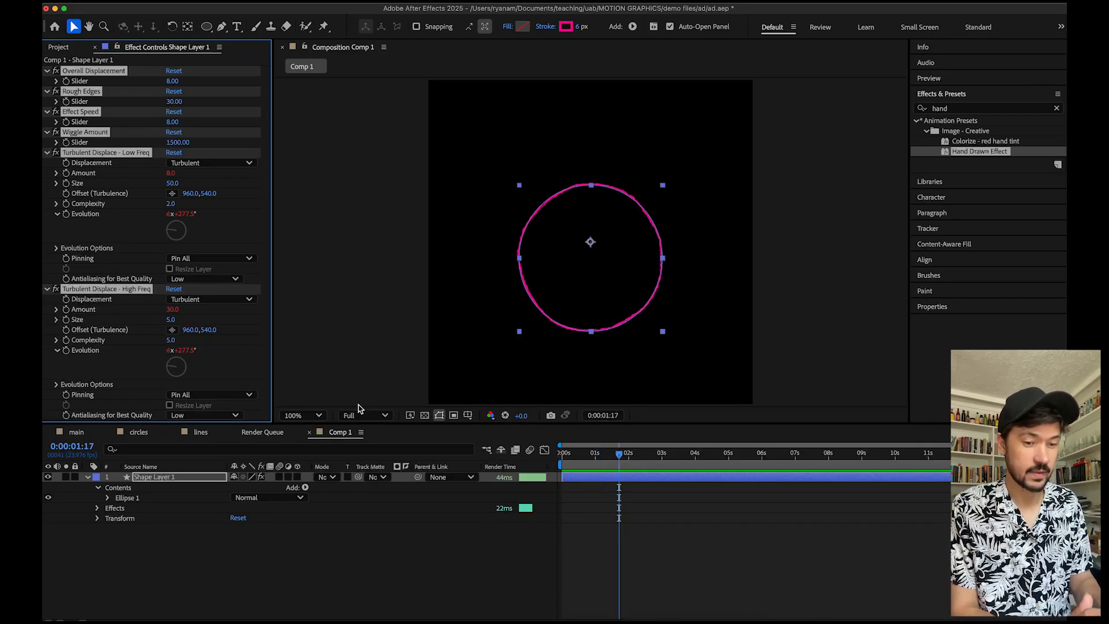
Switch to the main composition and preview the REFINED SPICES section around two to three seconds.
click(76, 432)
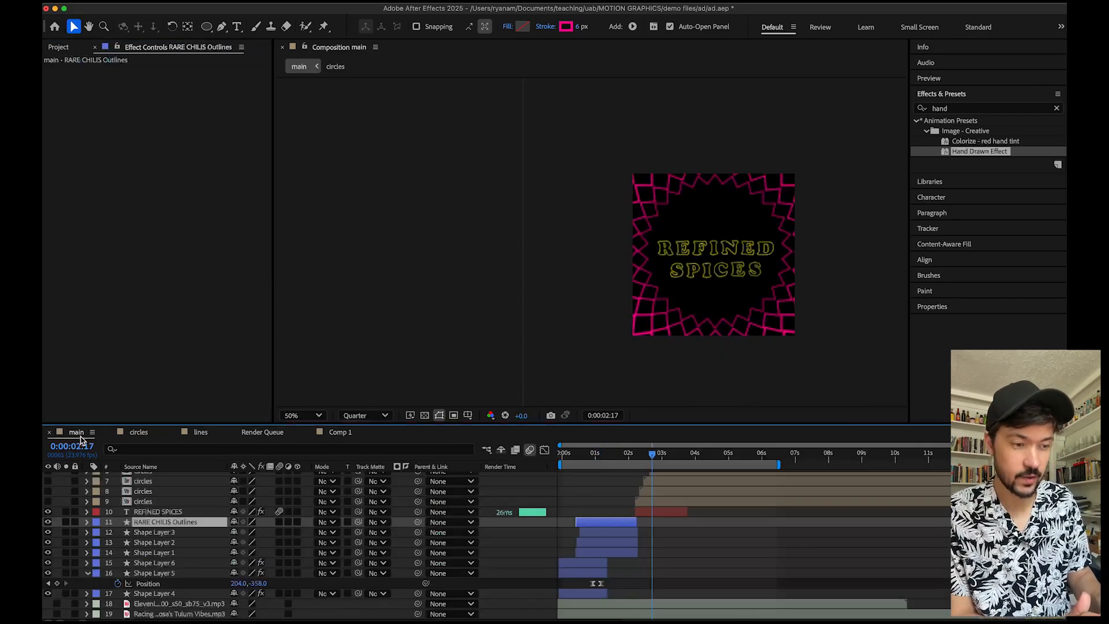
click(649, 458)
drag(648, 458, 675, 456)
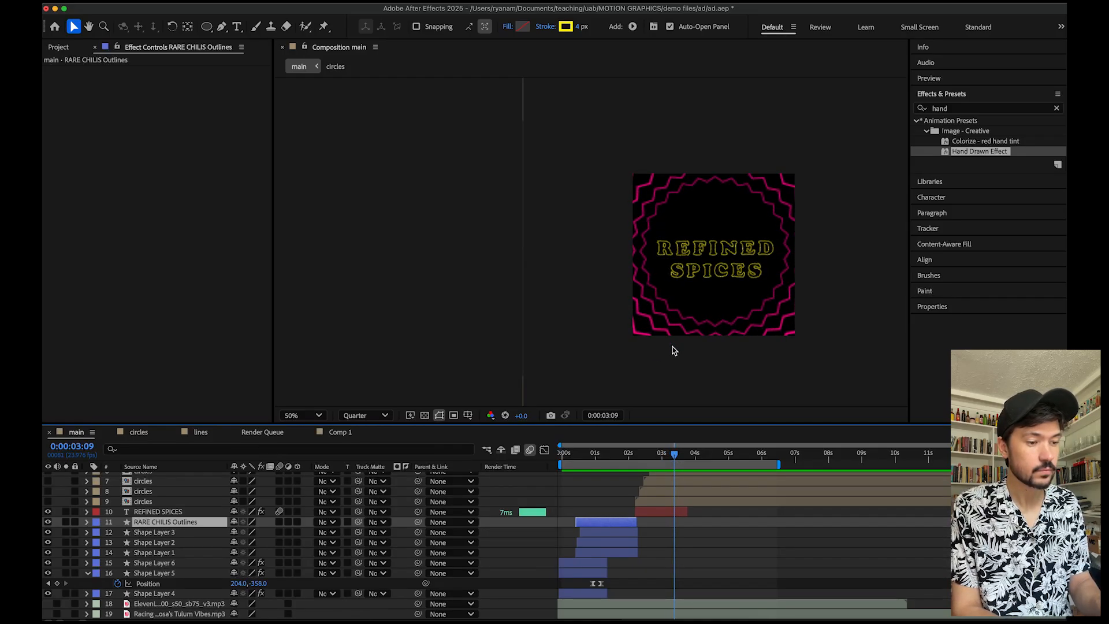
drag(650, 456, 646, 458)
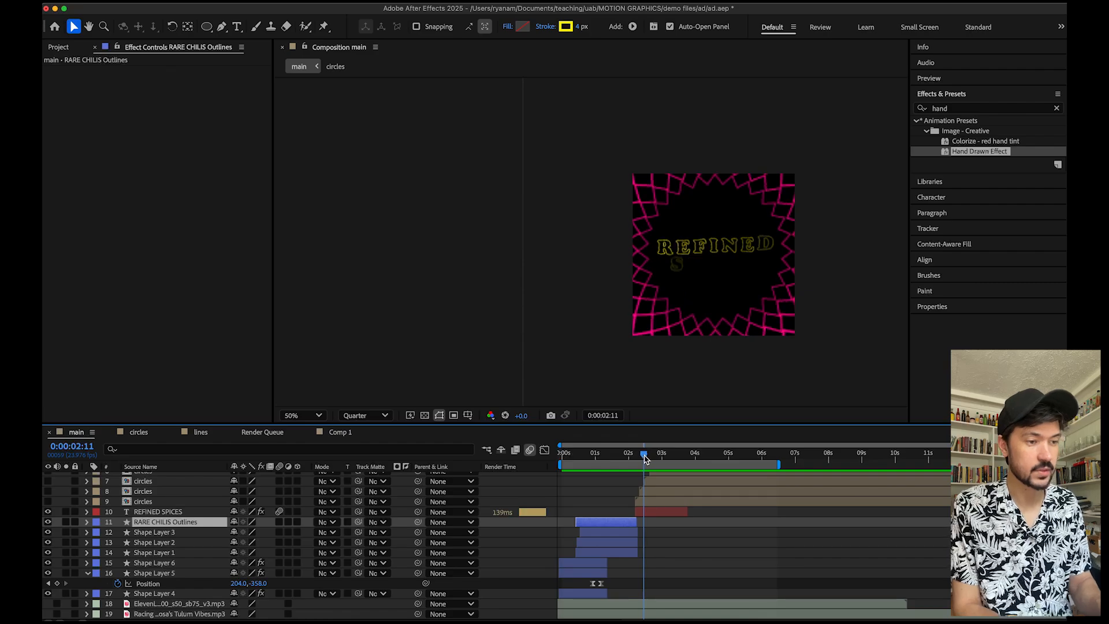
key(space)
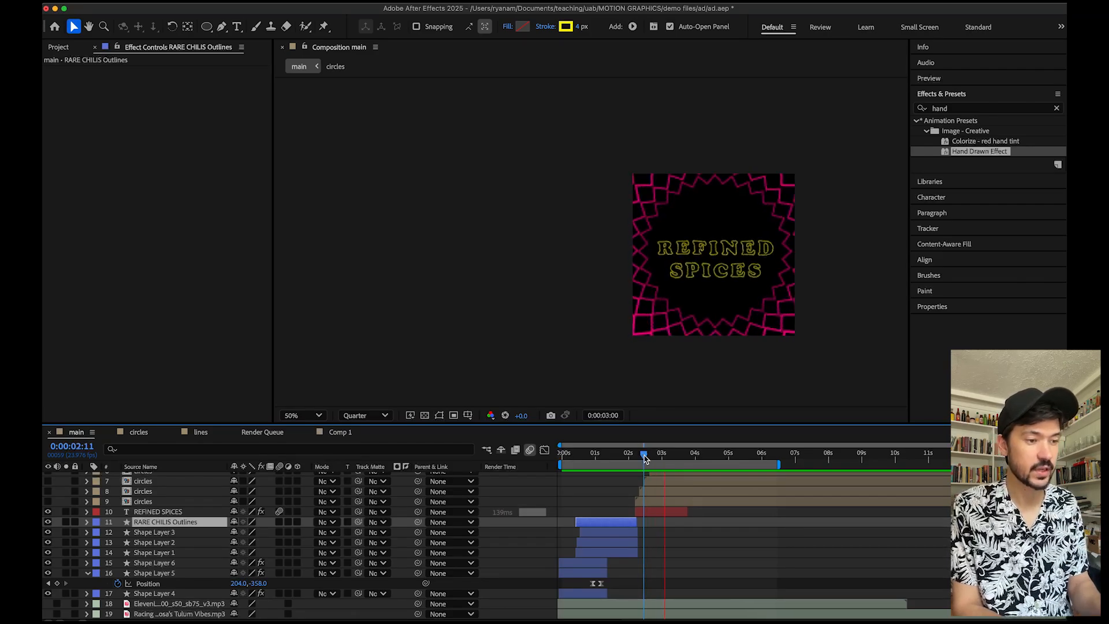
click(651, 456)
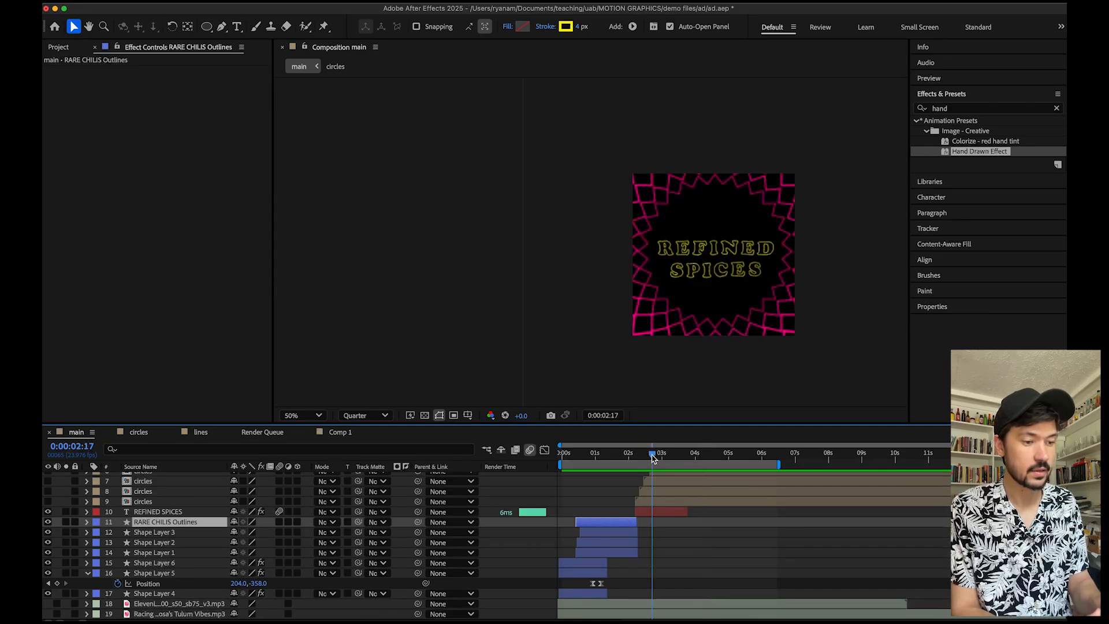
Open the circles composition, review Shape Layer 2's stroke settings, and collapse its contents.
click(137, 433)
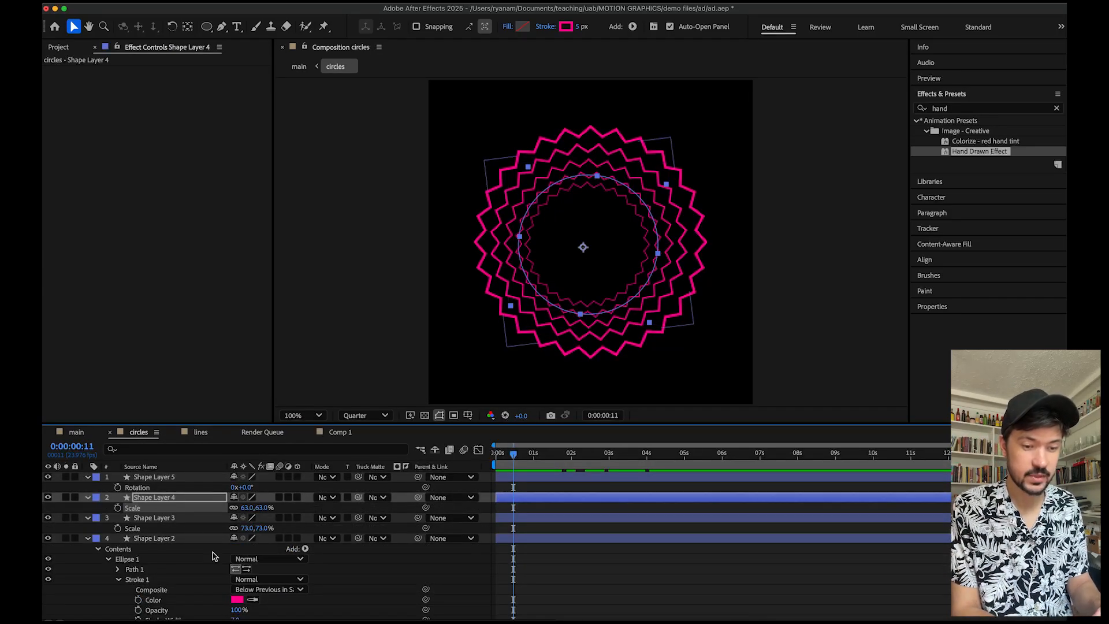
scroll(214, 574, down, 3)
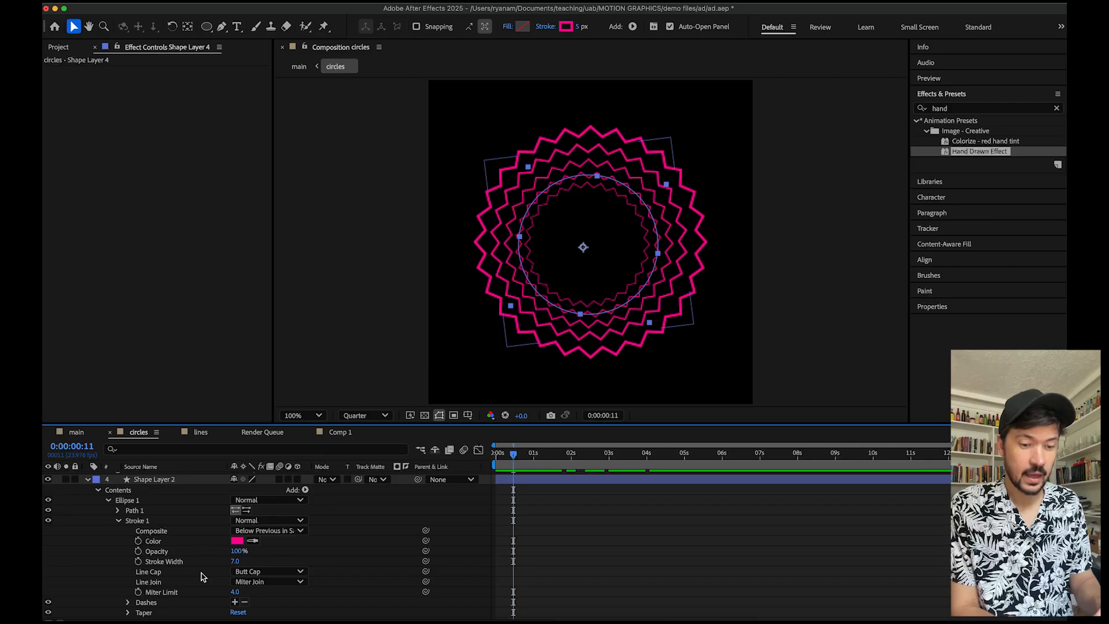
scroll(585, 536, up, 3)
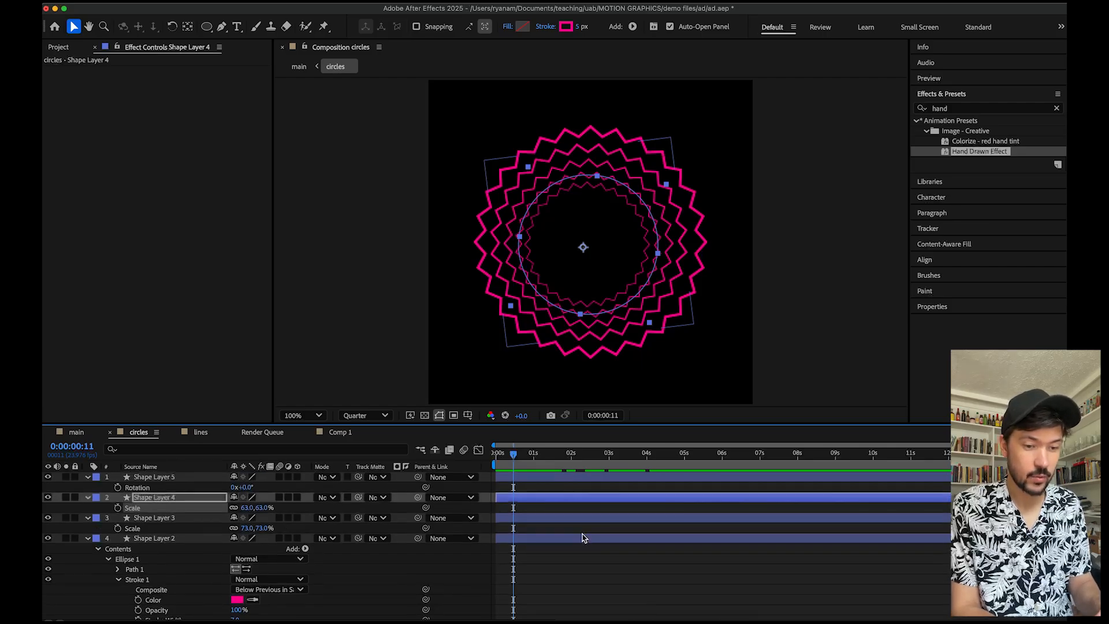
click(87, 538)
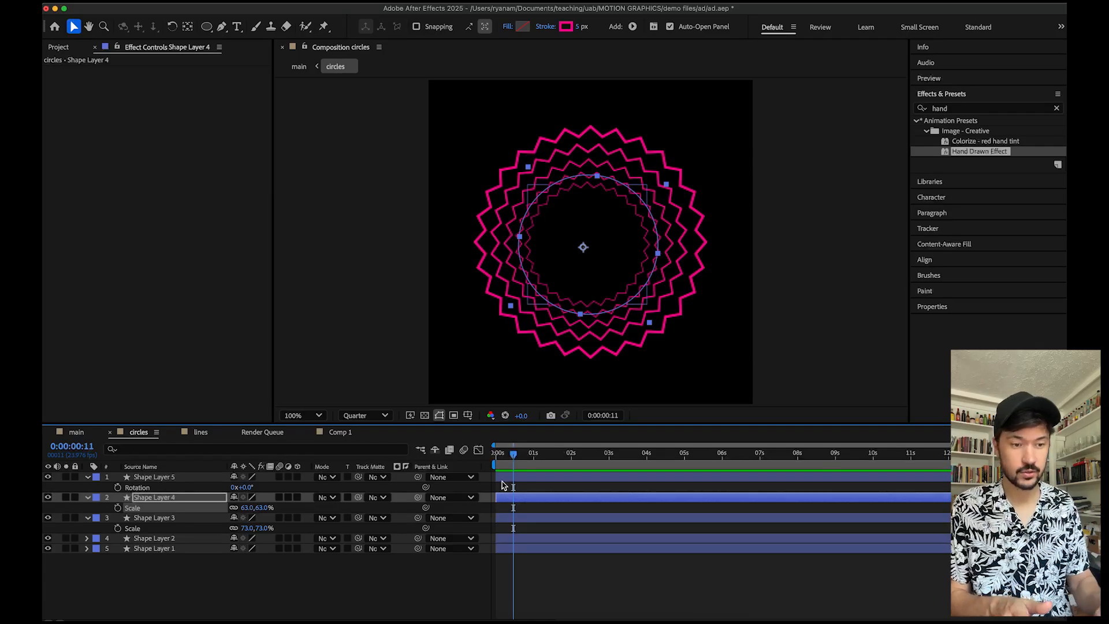
Select all five shape layers in the circles composition and reveal their keyframed properties.
click(338, 432)
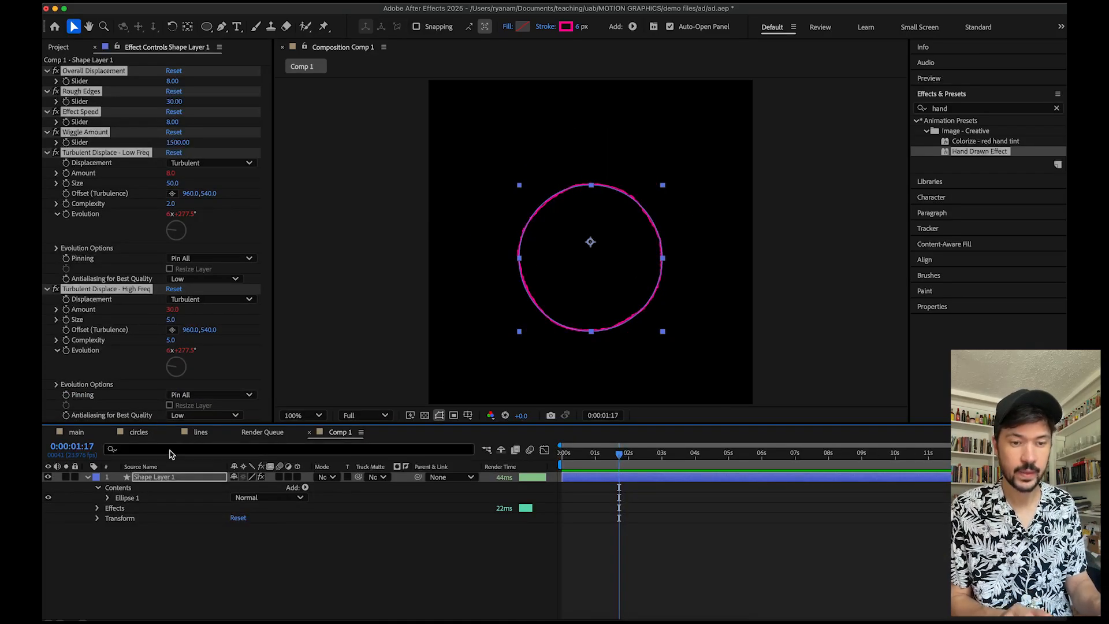
click(139, 432)
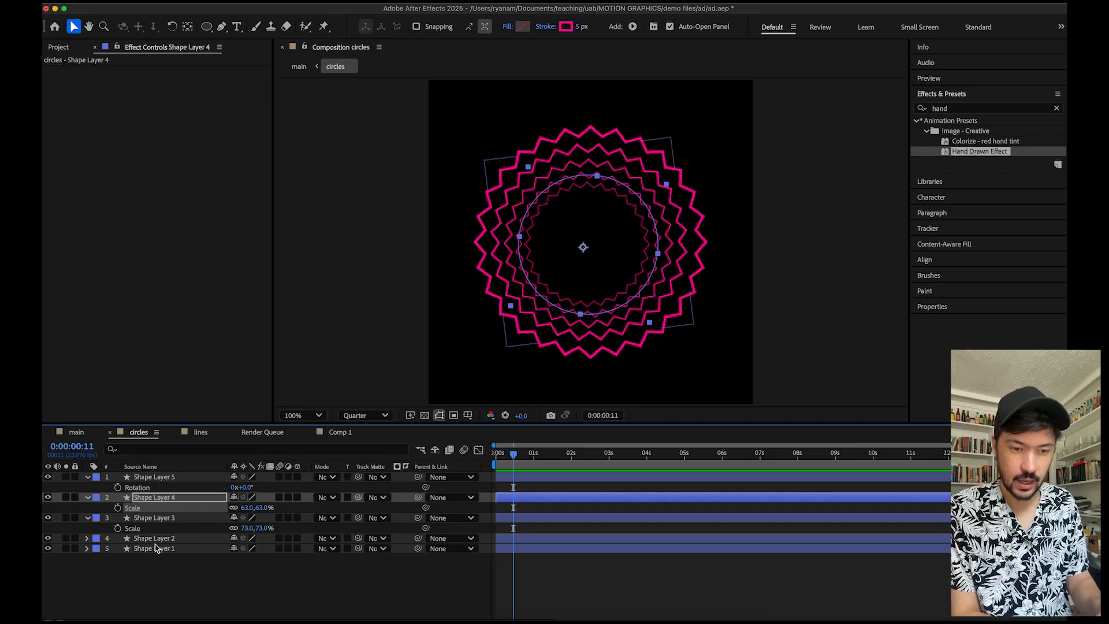
click(196, 574)
drag(196, 574, 154, 482)
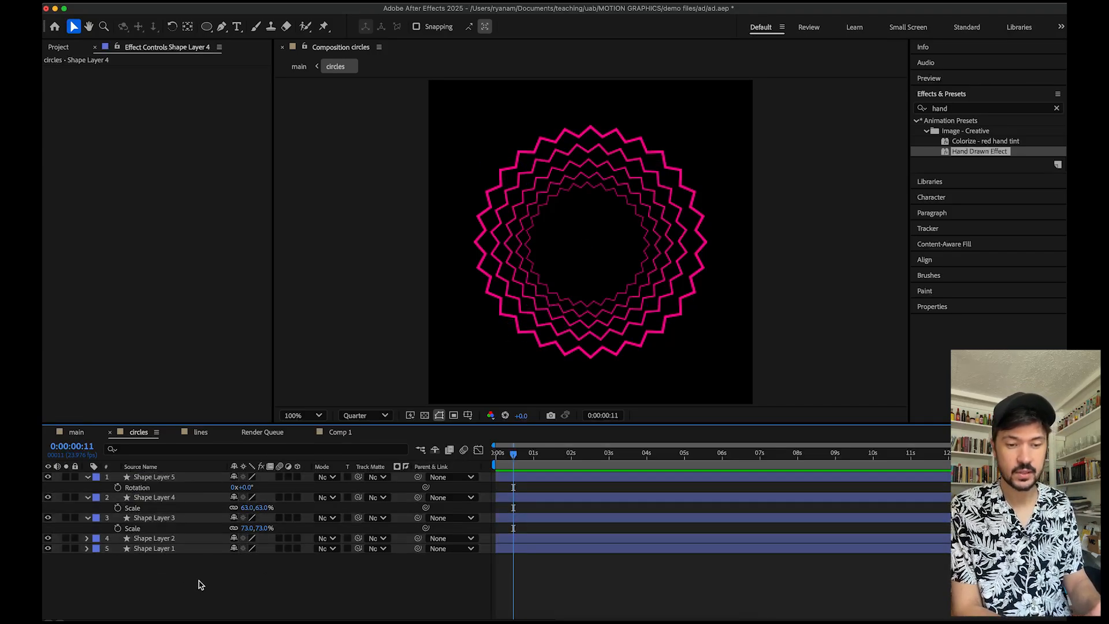
drag(200, 580, 149, 476)
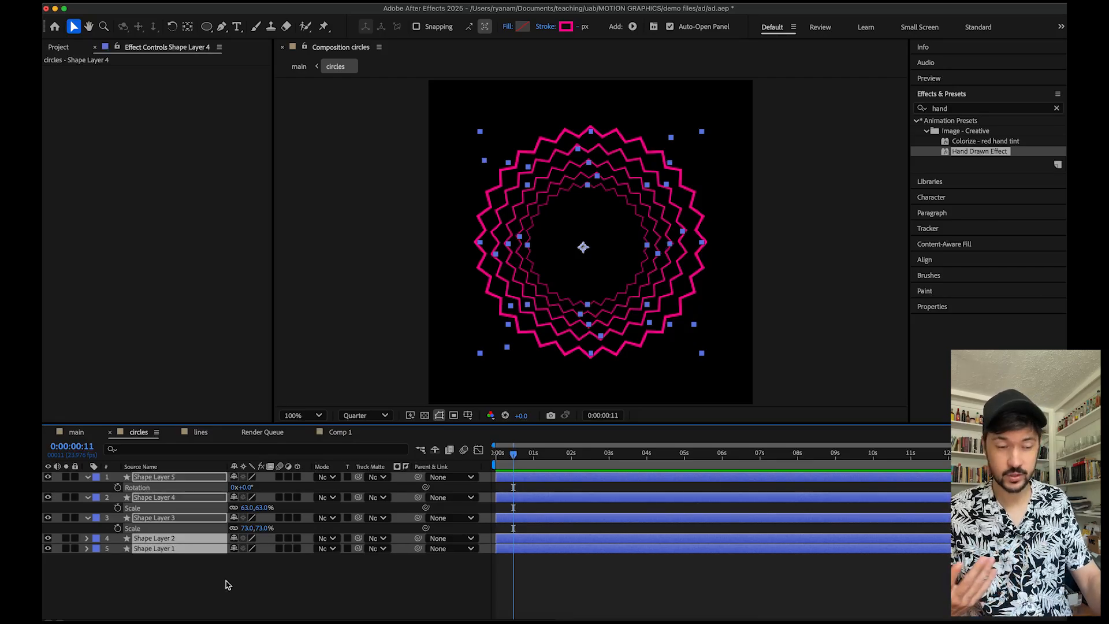
key(u)
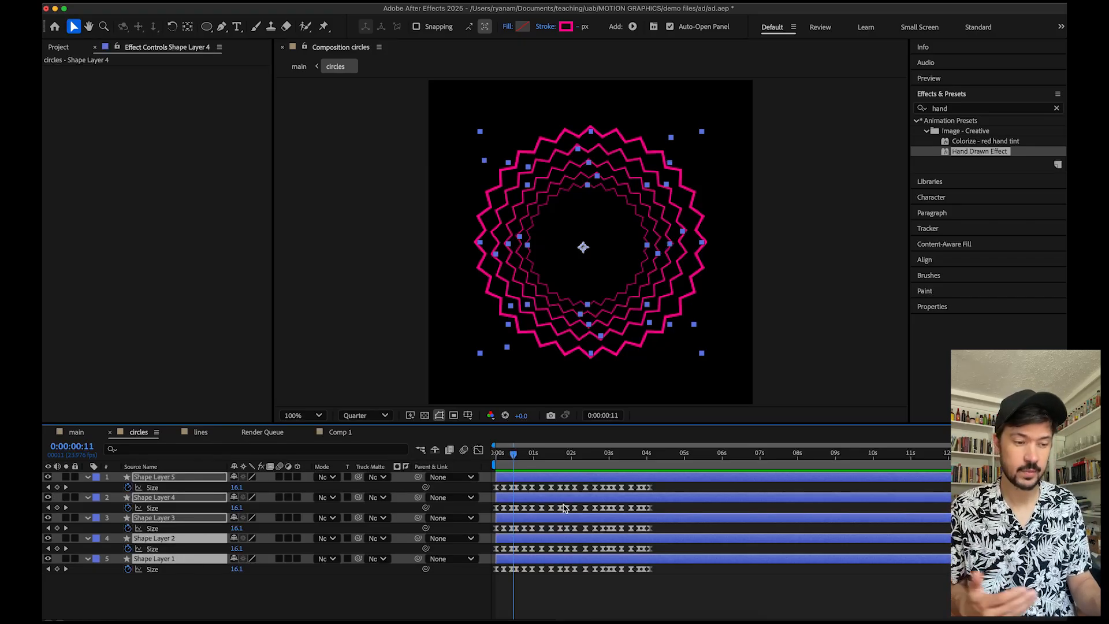
Expand Shape Layer 5's contents to inspect its Zig Zag properties, trying and undoing a Size change.
click(556, 595)
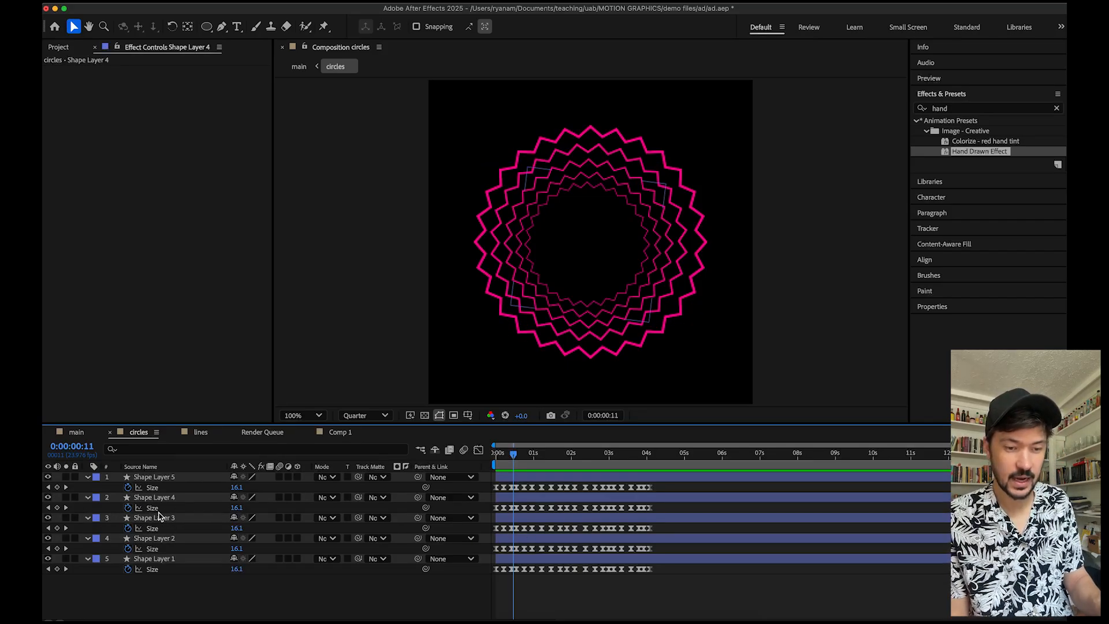
click(88, 477)
click(88, 477)
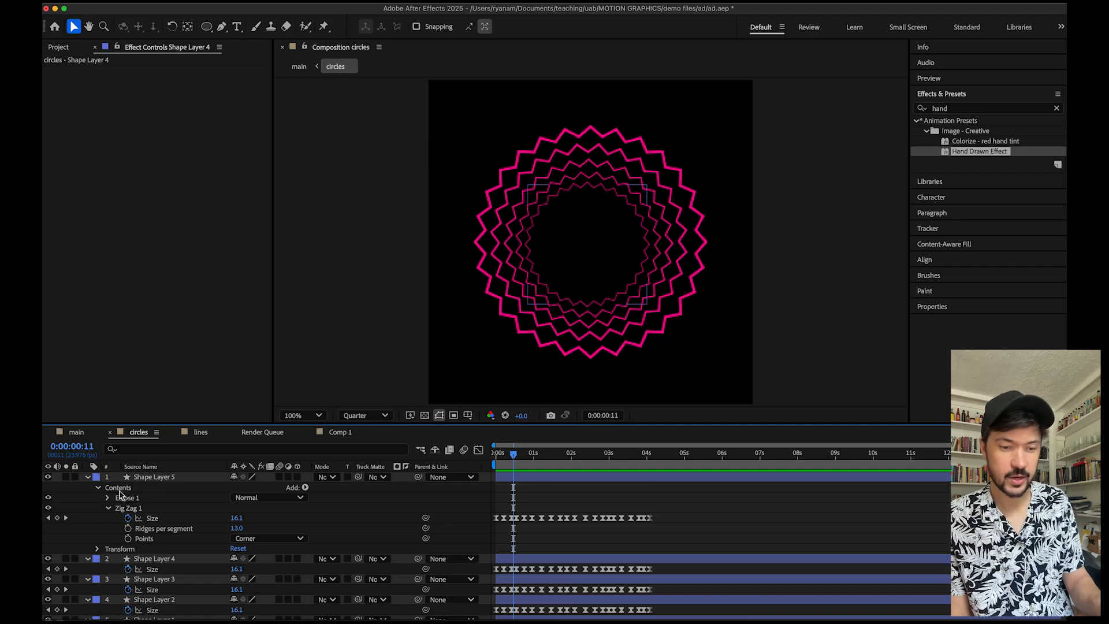
click(303, 488)
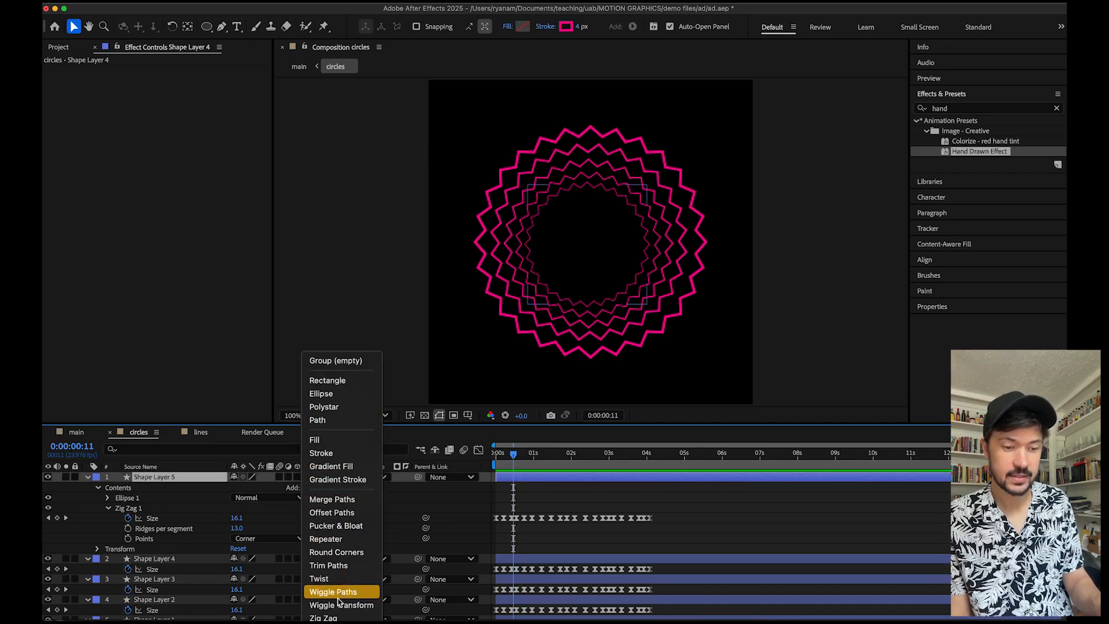
click(187, 340)
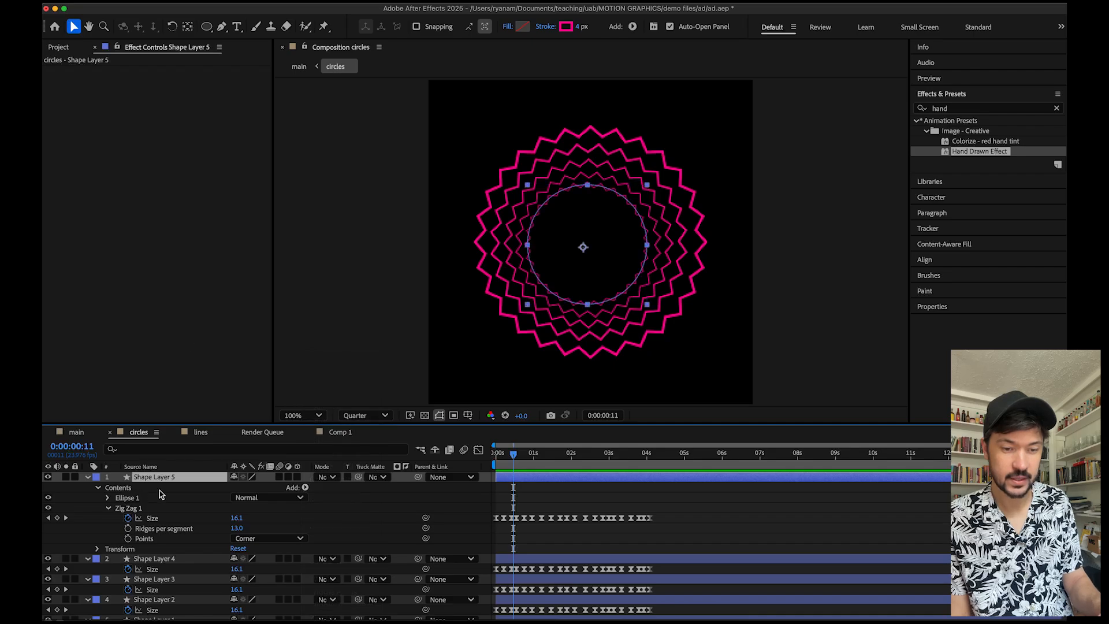
drag(236, 522, 281, 512)
key(super+z)
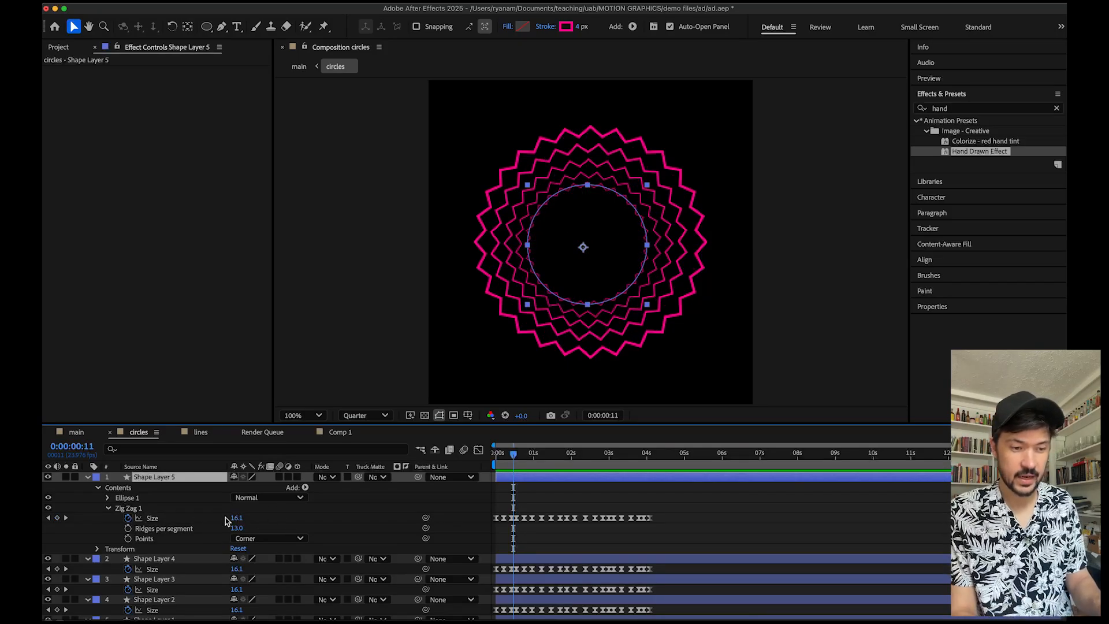
Hide the other four shape layers and preview Shape Layer 5's zig zag animation on its own from the start.
drag(514, 458, 490, 456)
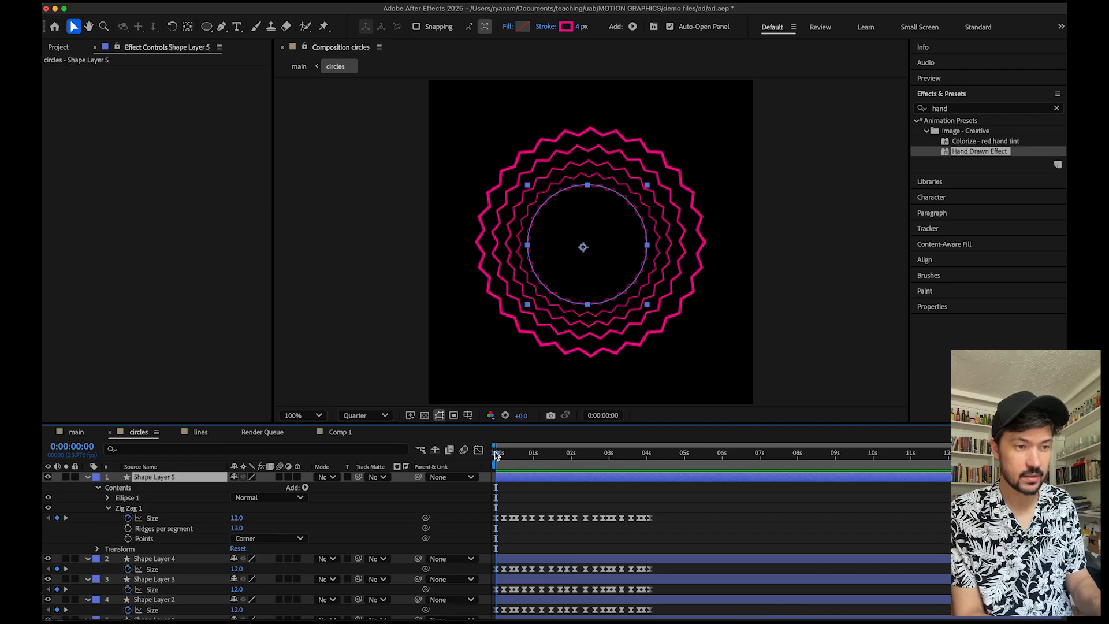
drag(47, 559, 47, 605)
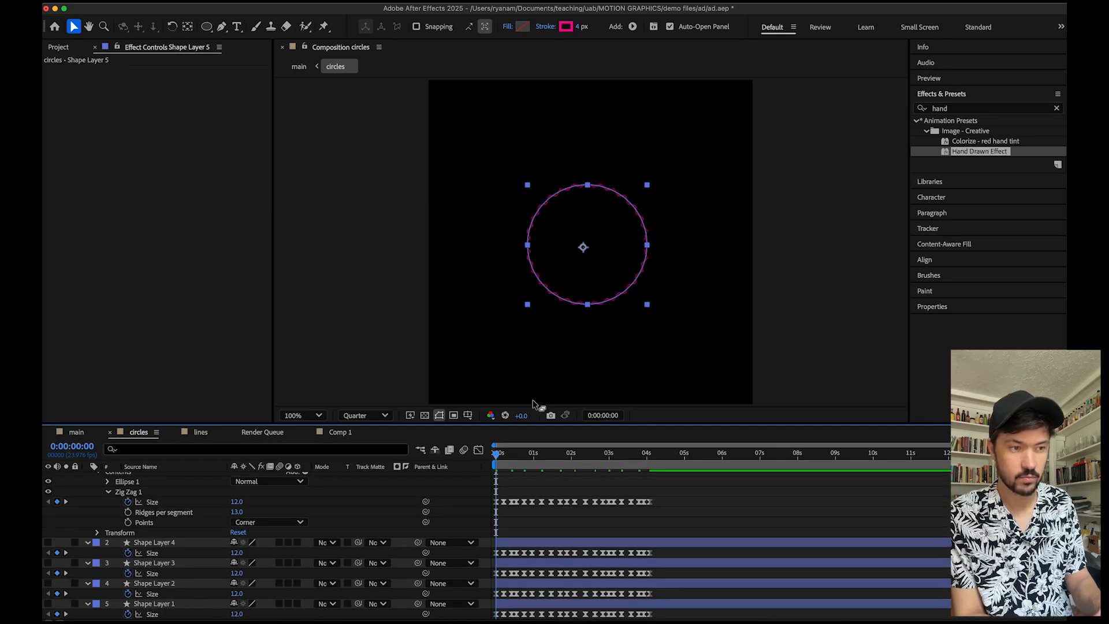
click(809, 351)
scroll(537, 518, up, 1)
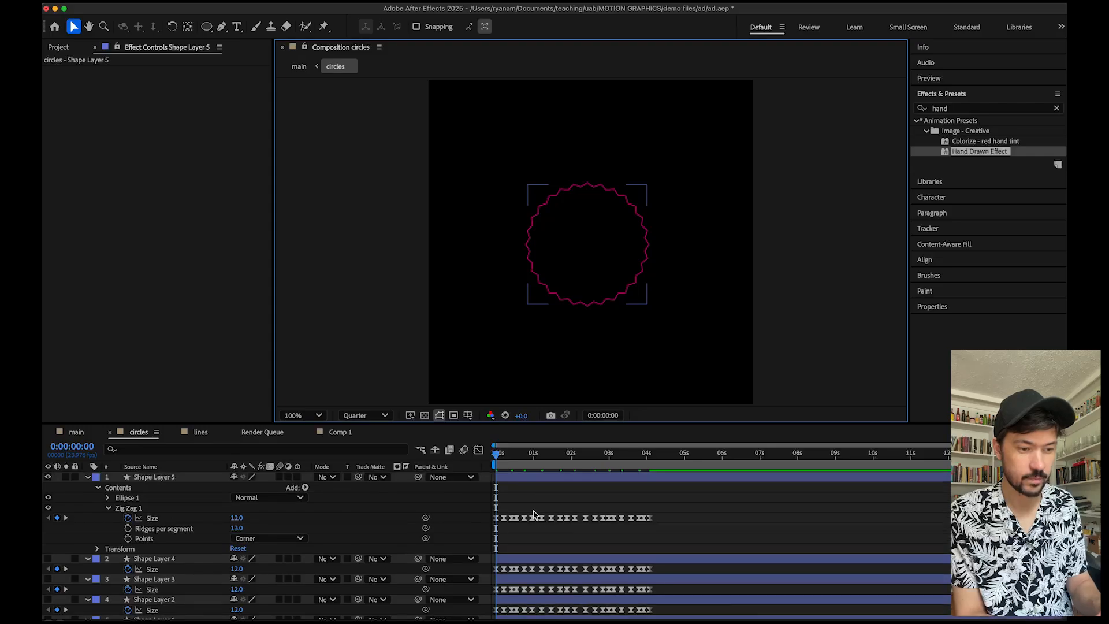
click(534, 514)
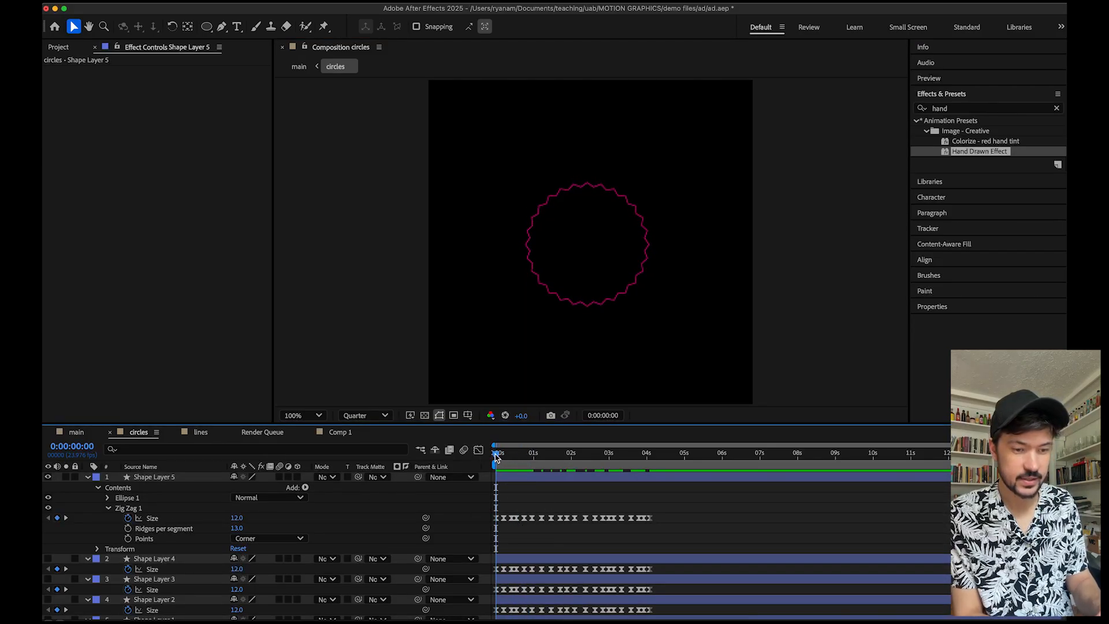
drag(495, 458, 464, 465)
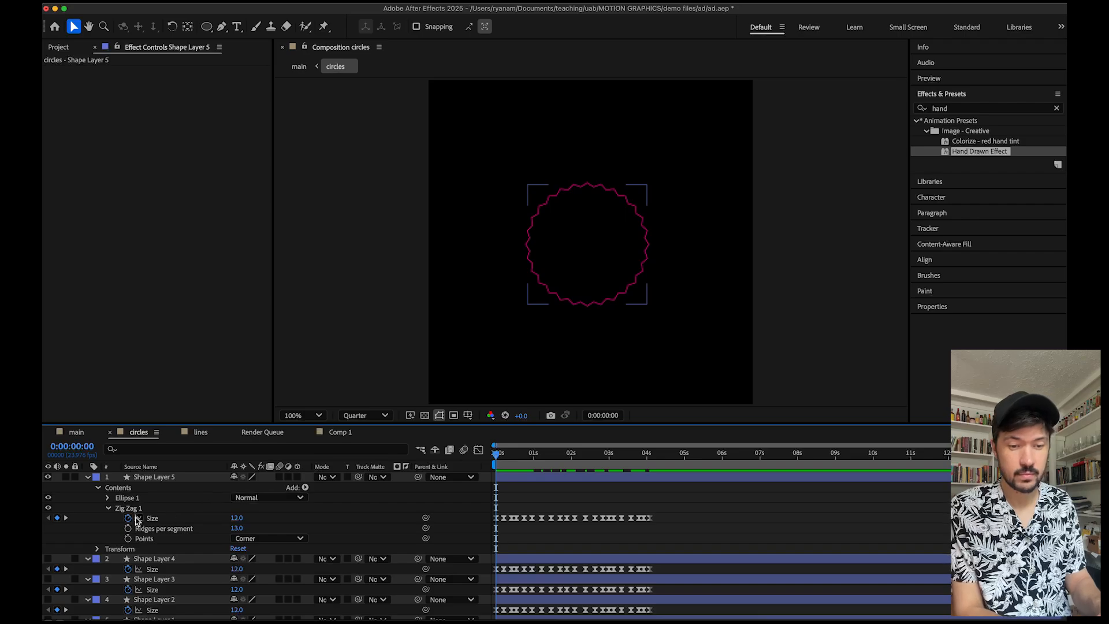
key(space)
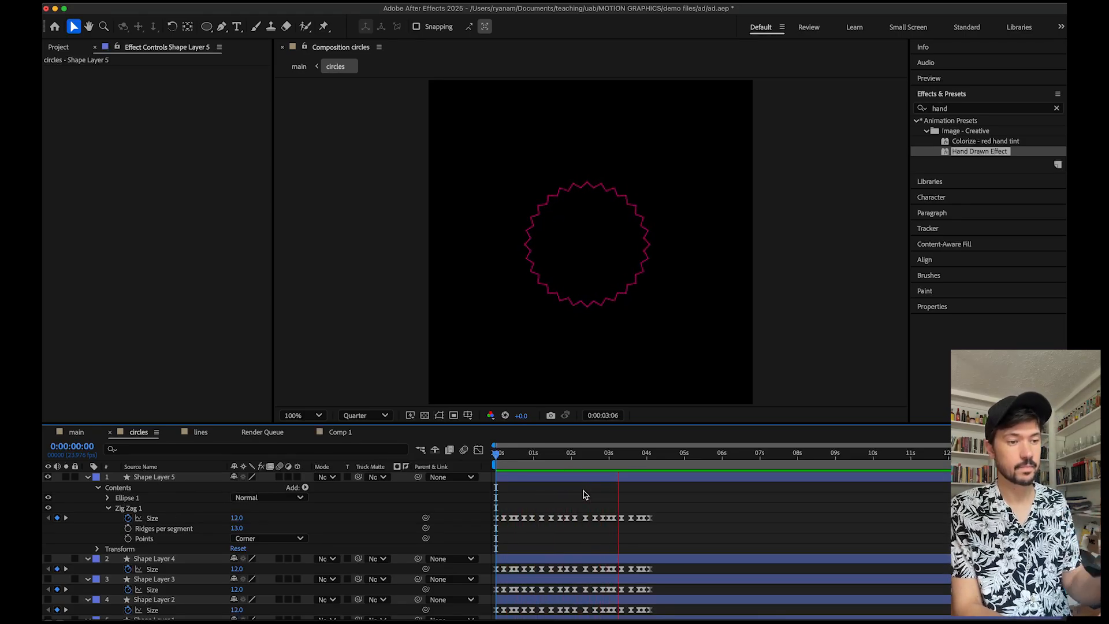
key(space)
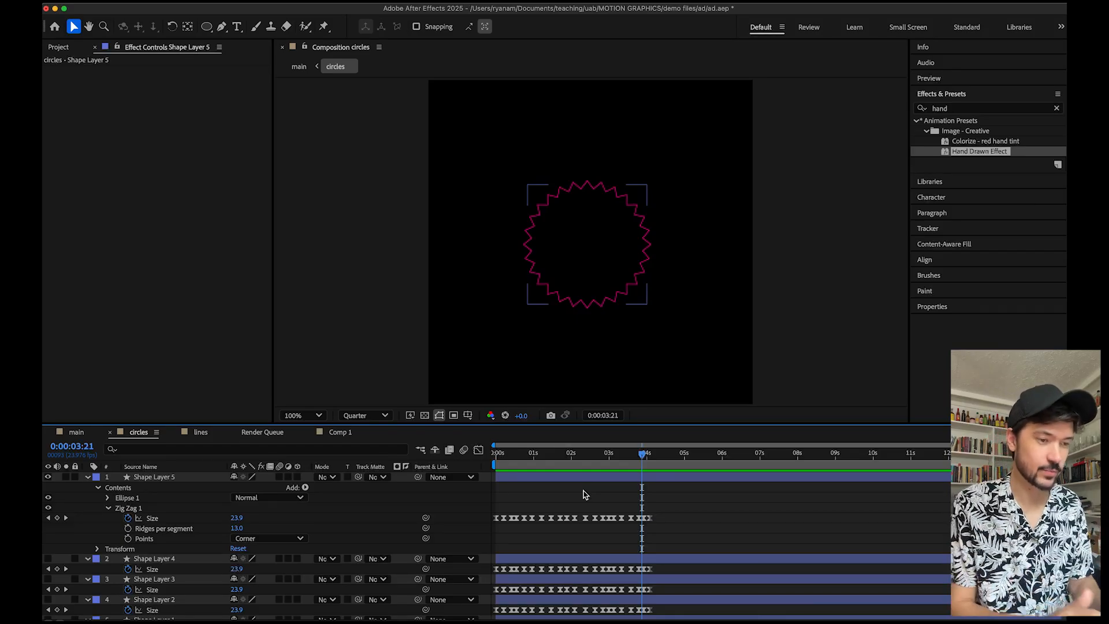
drag(530, 455, 484, 458)
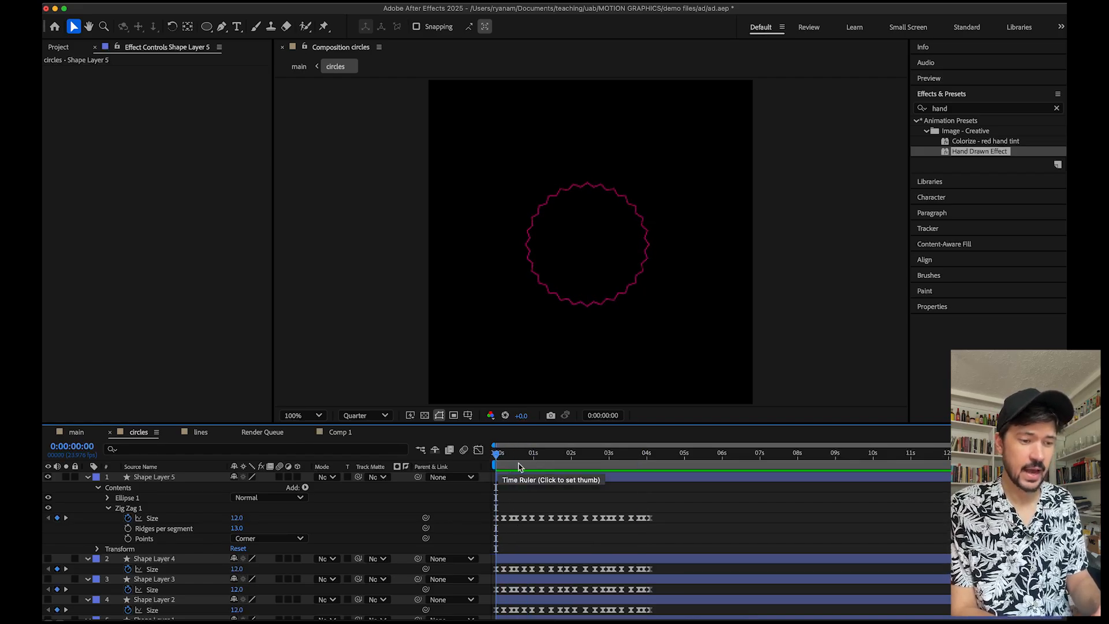
key(space)
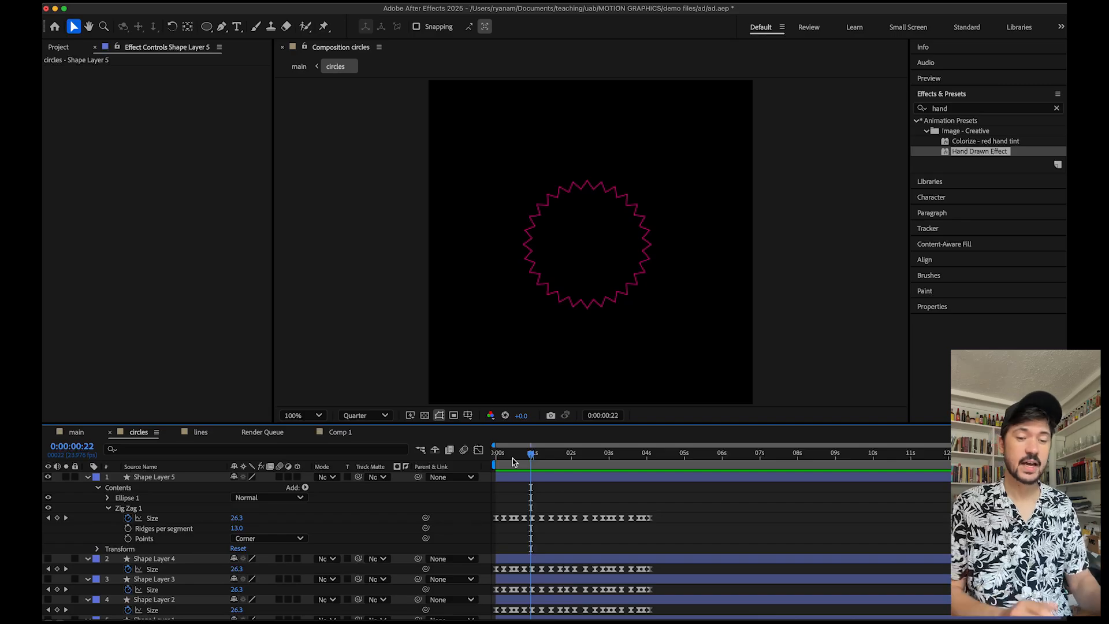
Collapse Shape Layer 5 and make Shape Layers 4 to 1 visible again.
click(88, 477)
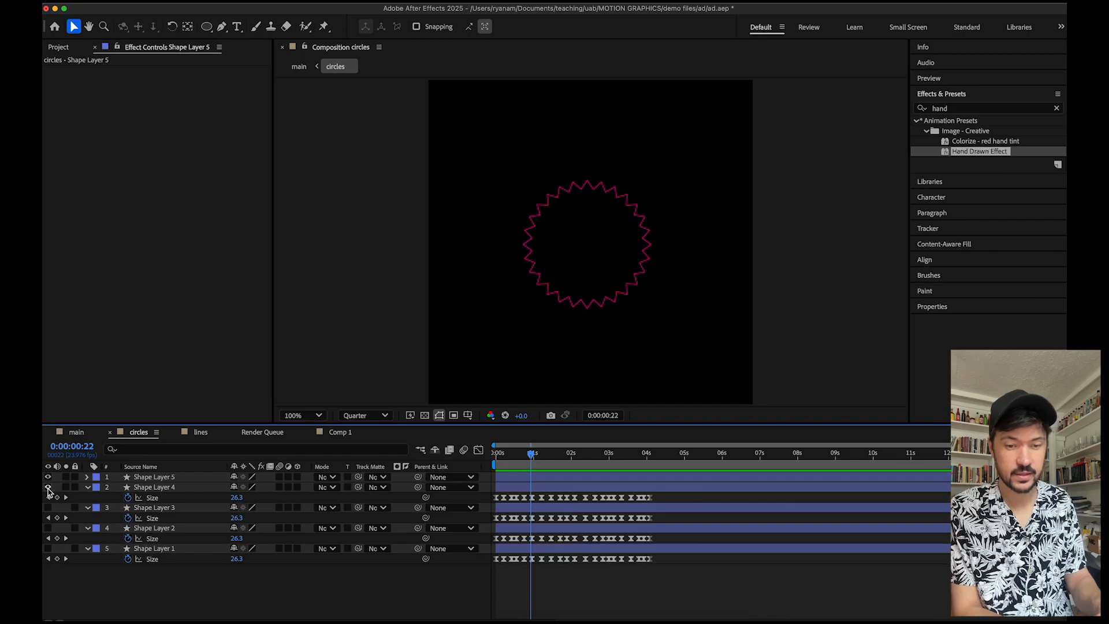
drag(49, 487, 50, 561)
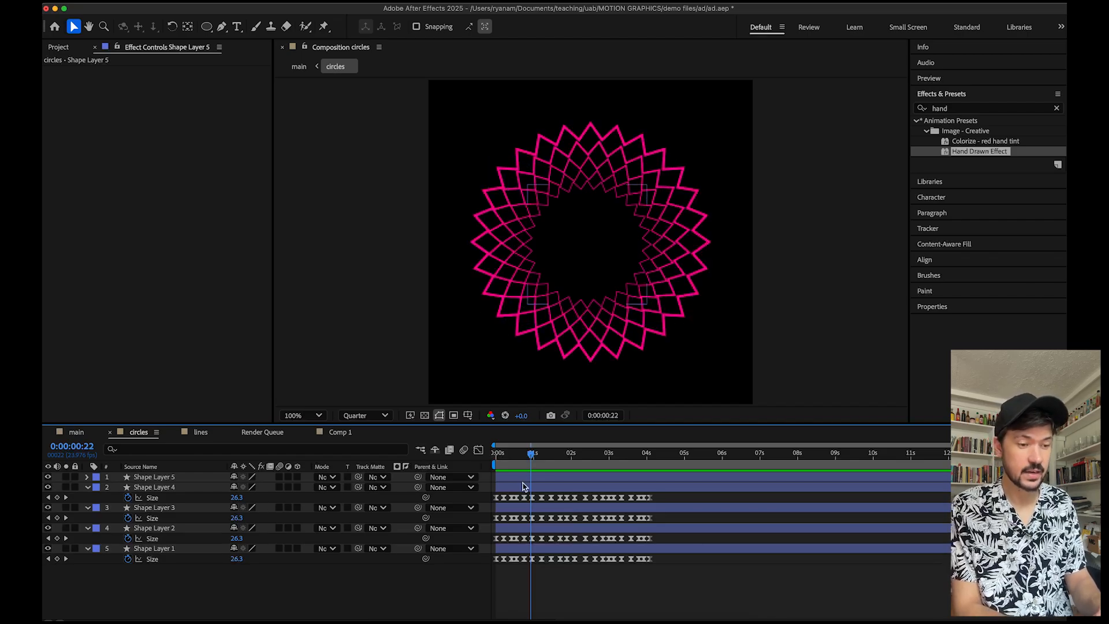
click(48, 507)
click(48, 508)
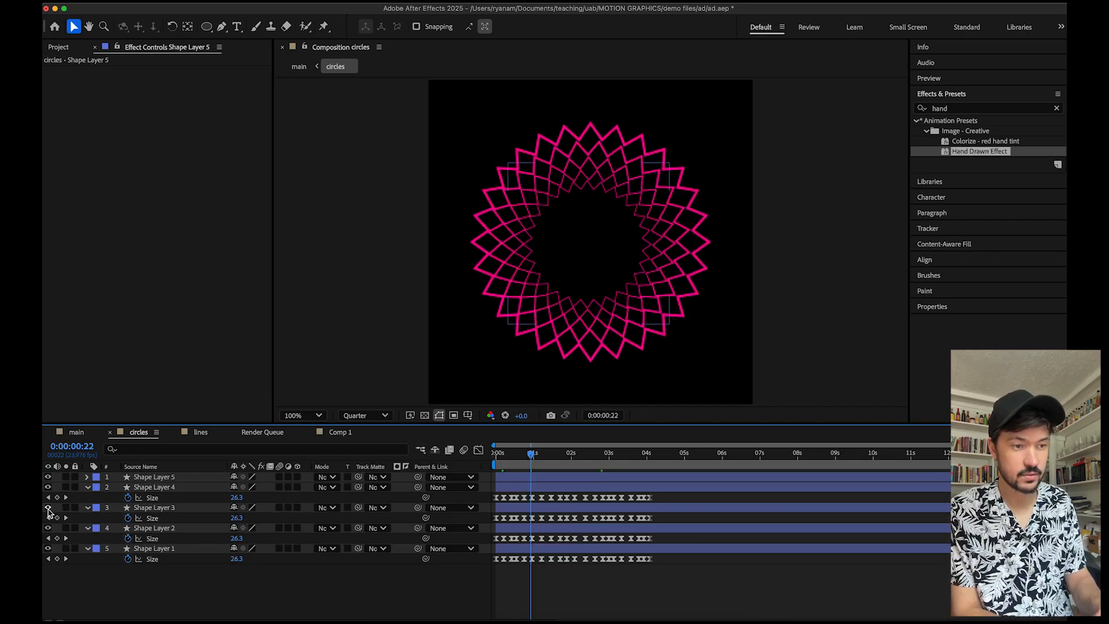
click(48, 507)
click(48, 508)
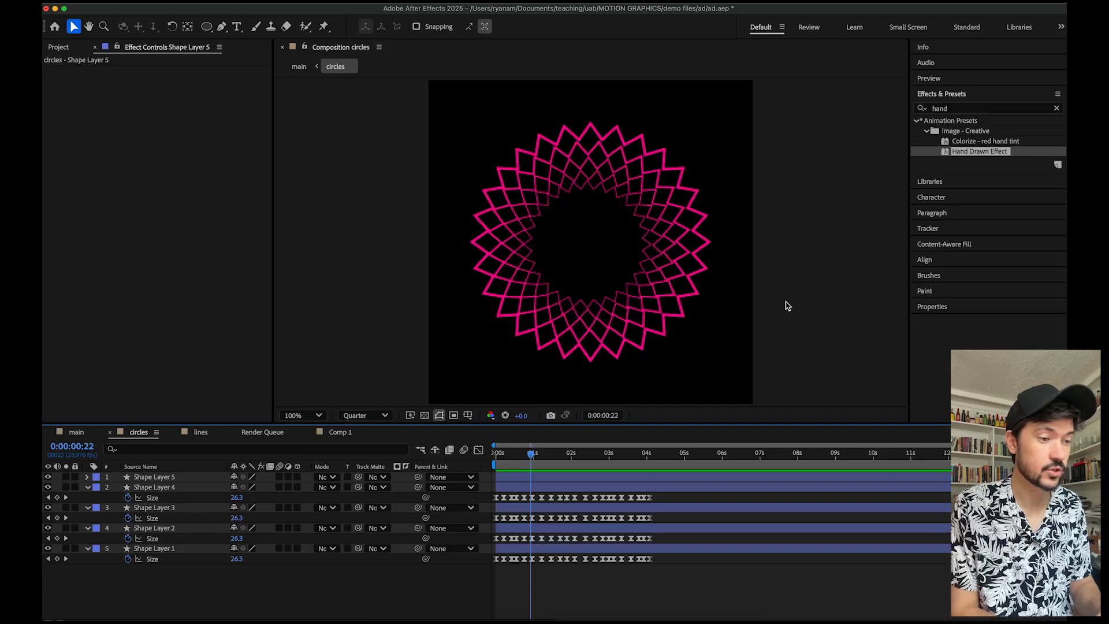
Preview the full circles composition animation from the start.
key(Home)
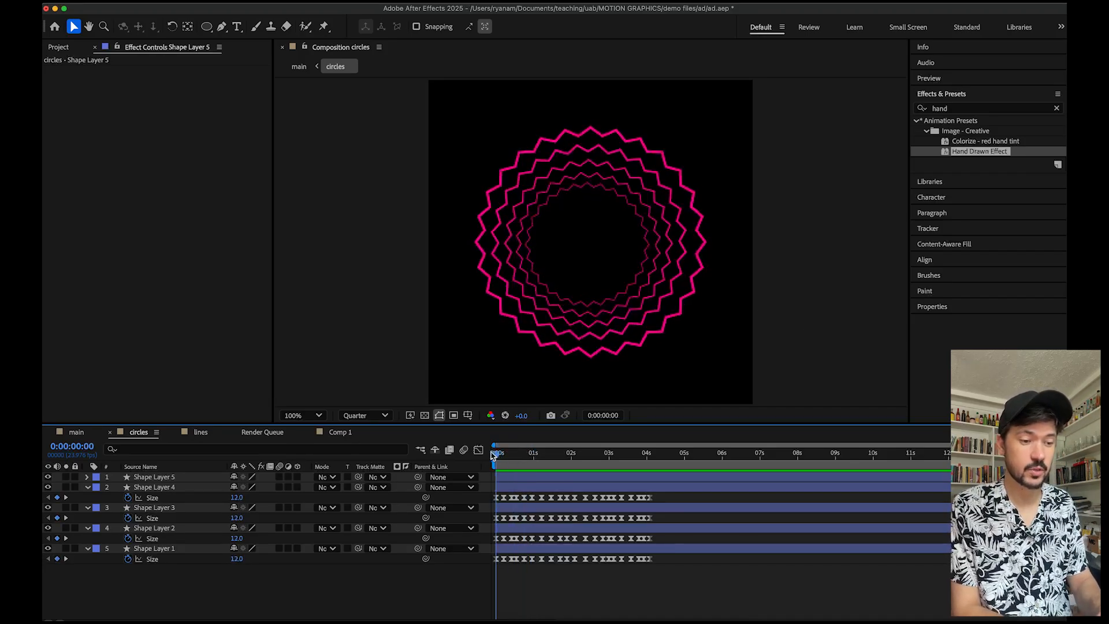
key(space)
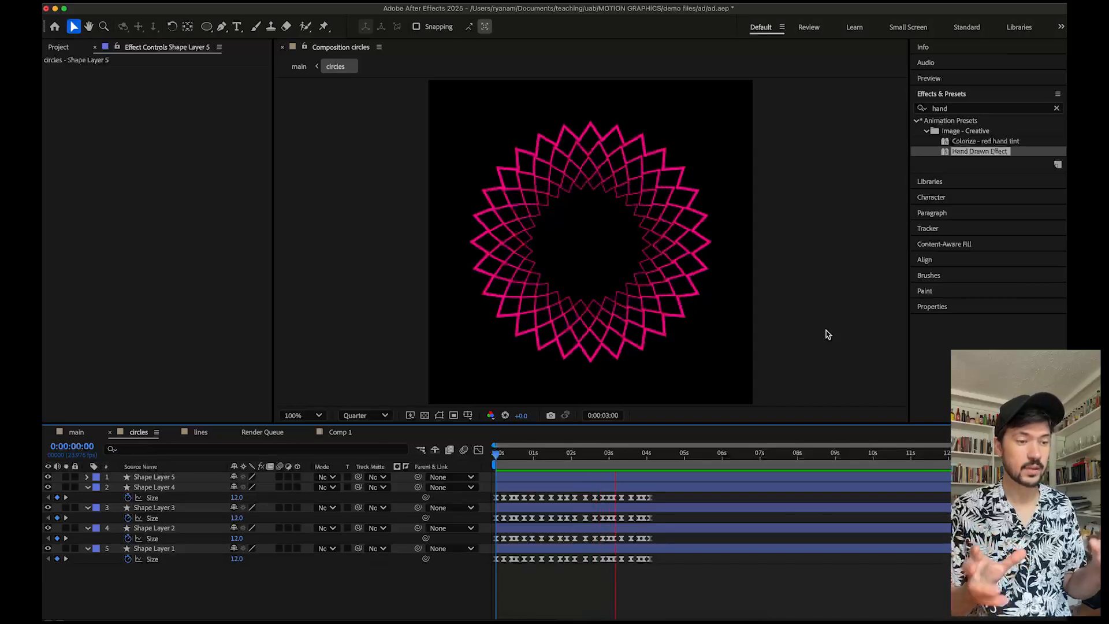
key(space)
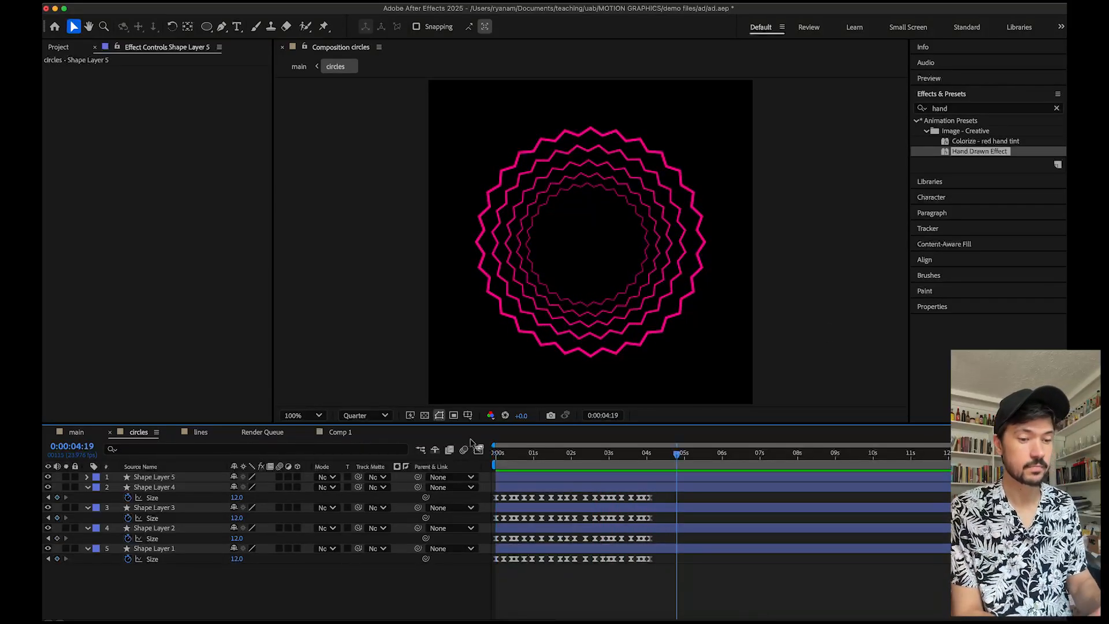
Switch to the main composition and preview the sequence from about 1:21 onward.
click(76, 433)
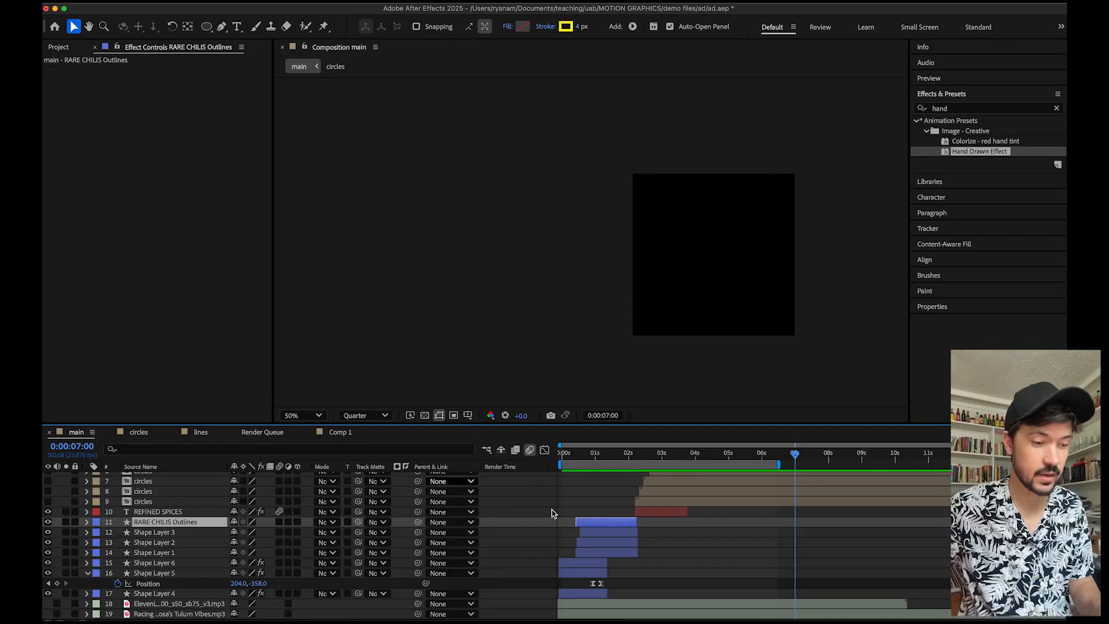
click(576, 453)
drag(573, 454, 625, 452)
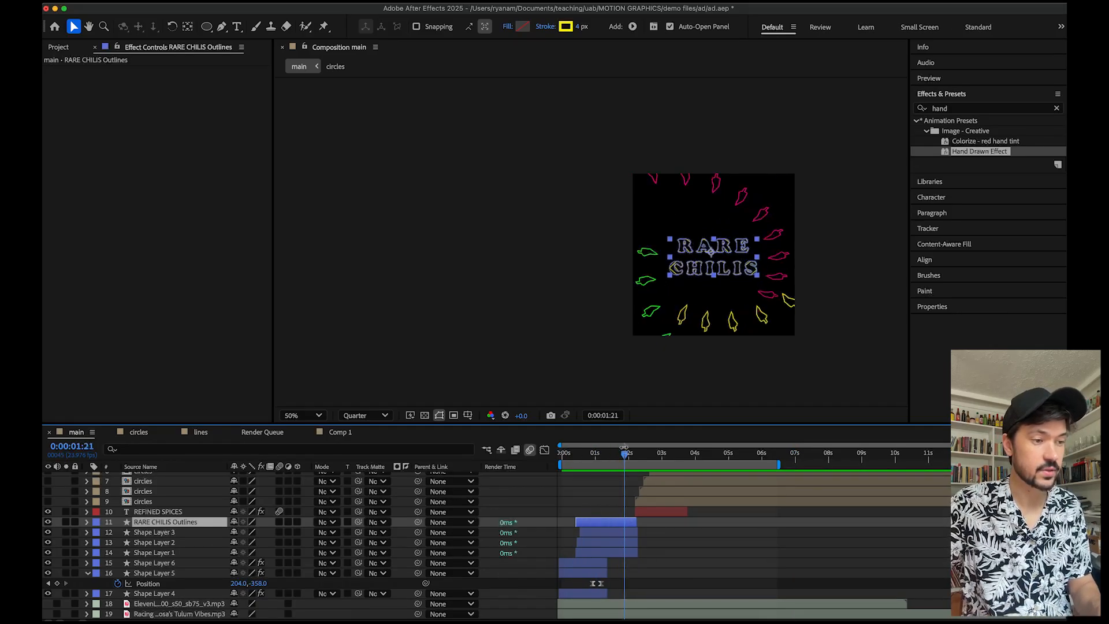
key(space)
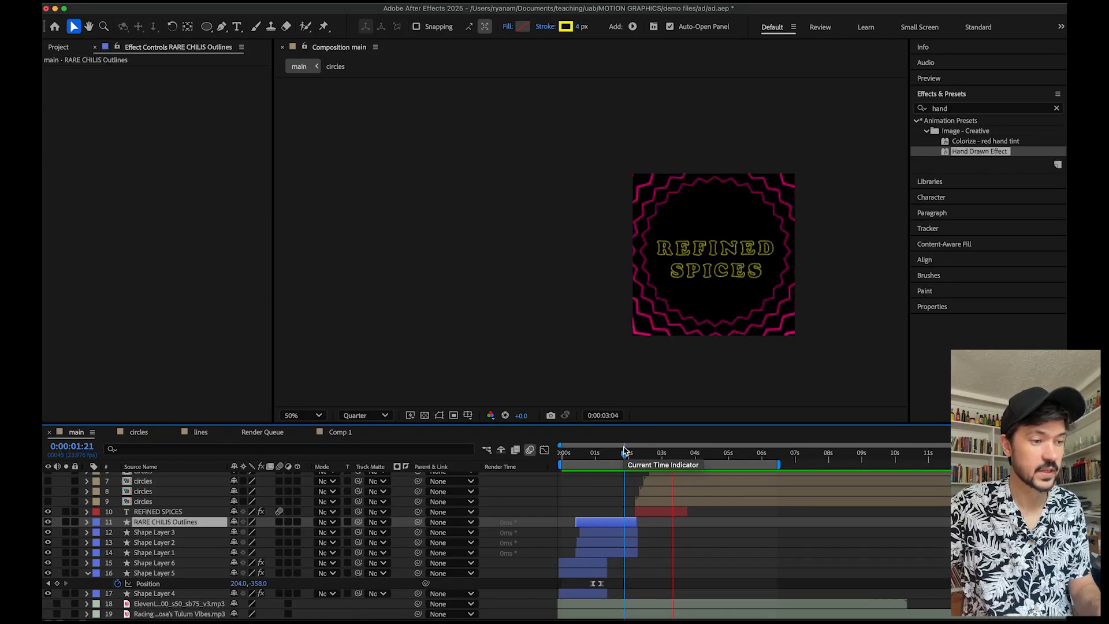
key(space)
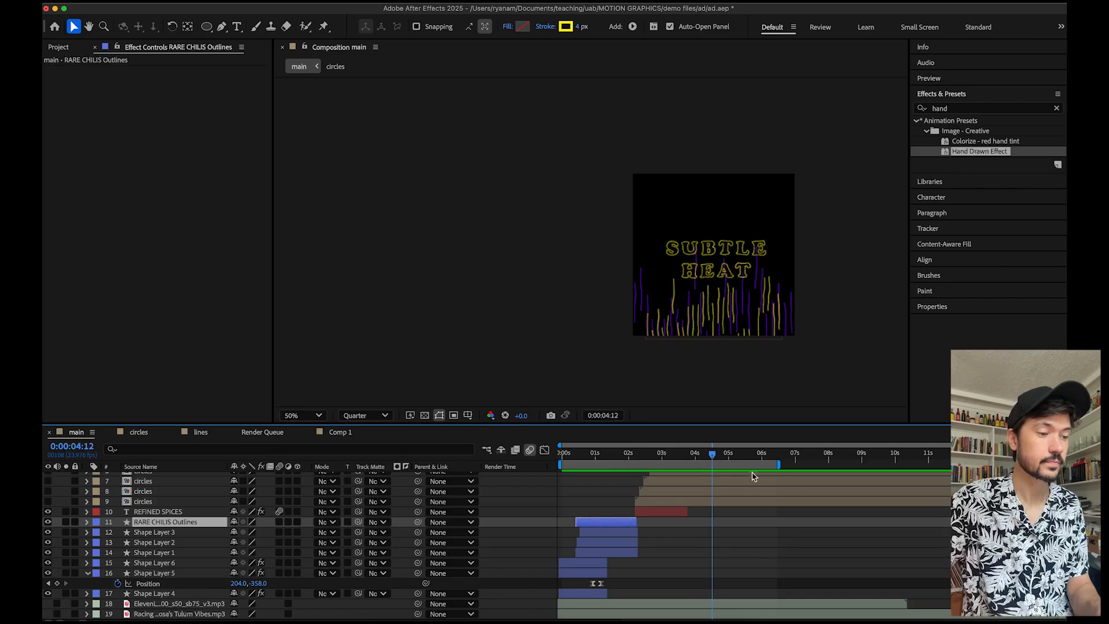
mouse_move(716, 458)
mouse_down()
mouse_move(697, 457)
mouse_move(755, 456)
mouse_move(682, 456)
mouse_move(715, 454)
mouse_up()
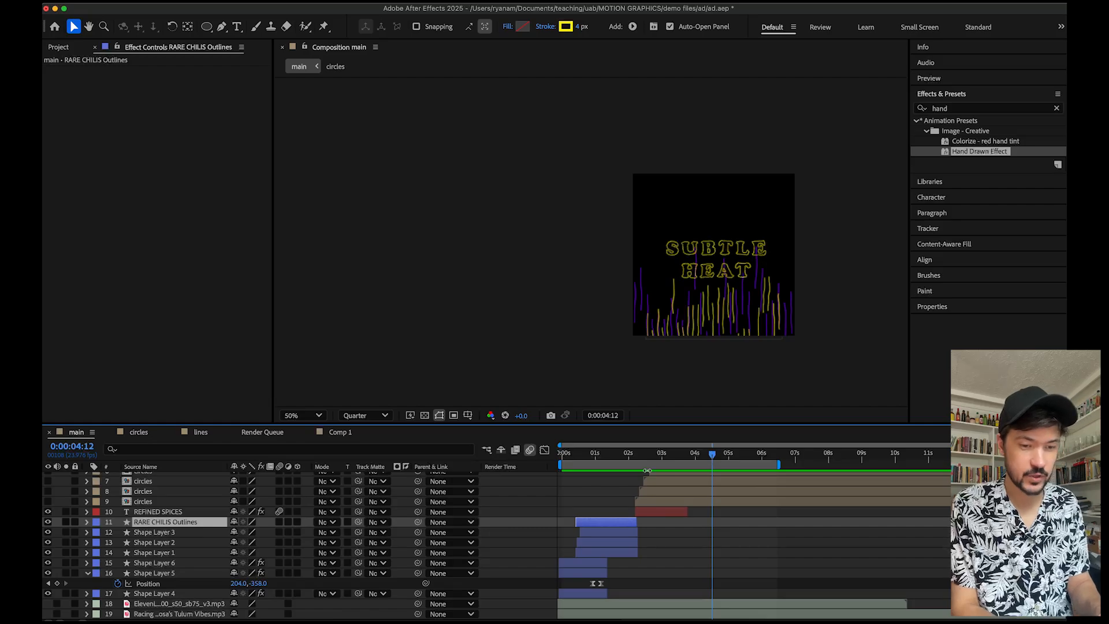
Open the lines composition from the main timeline and collapse Shape Layer 27's position properties.
scroll(600, 488, up, 5)
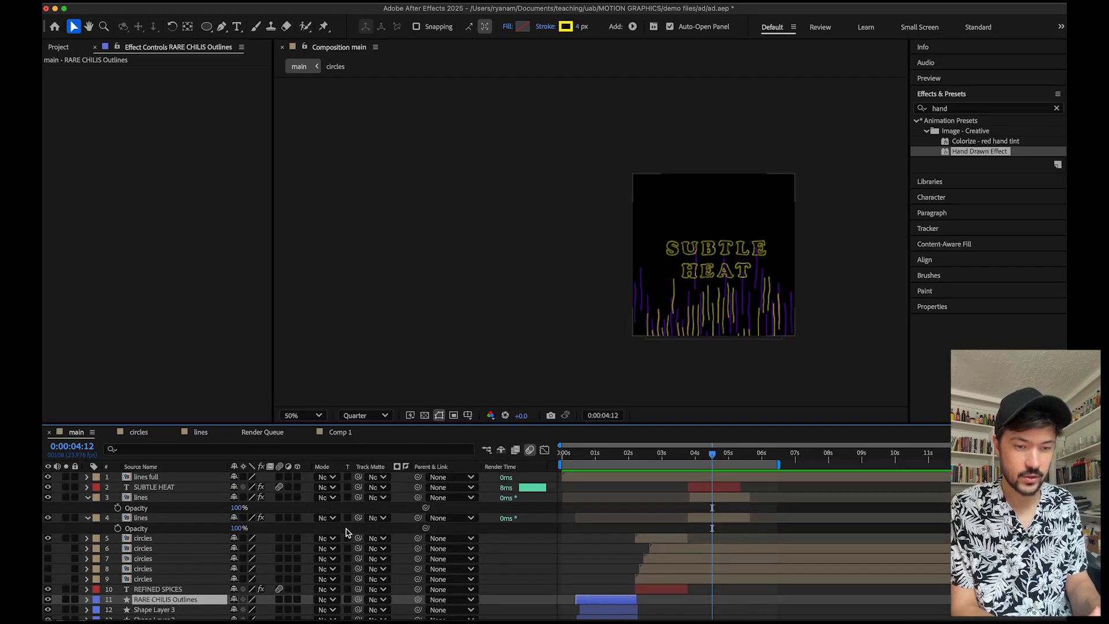
click(144, 498)
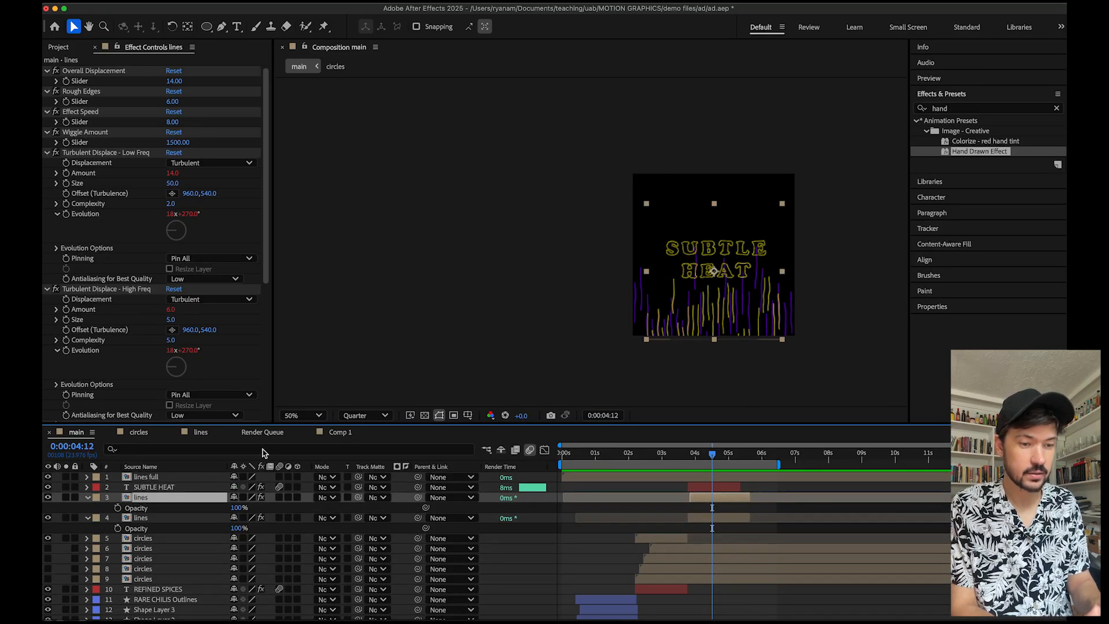
click(202, 433)
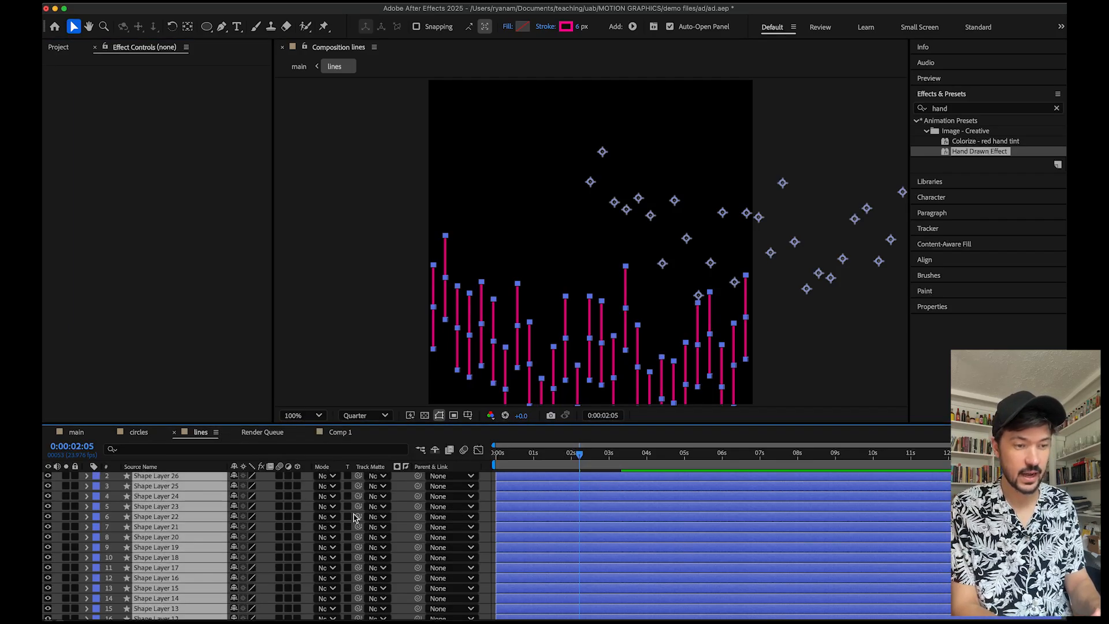
scroll(635, 575, up, 5)
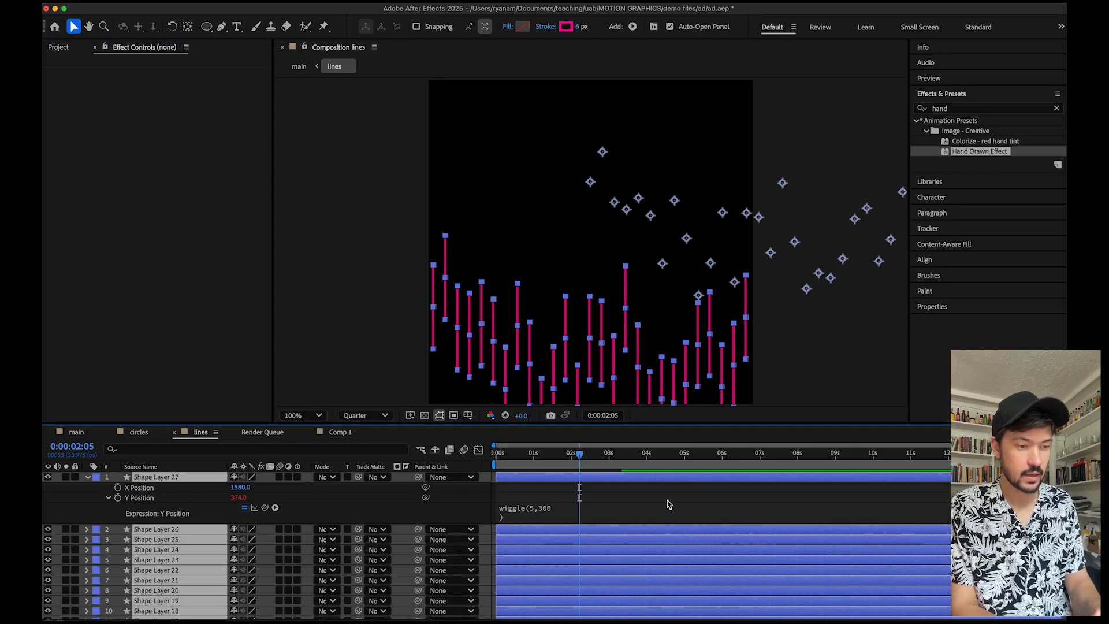
click(88, 477)
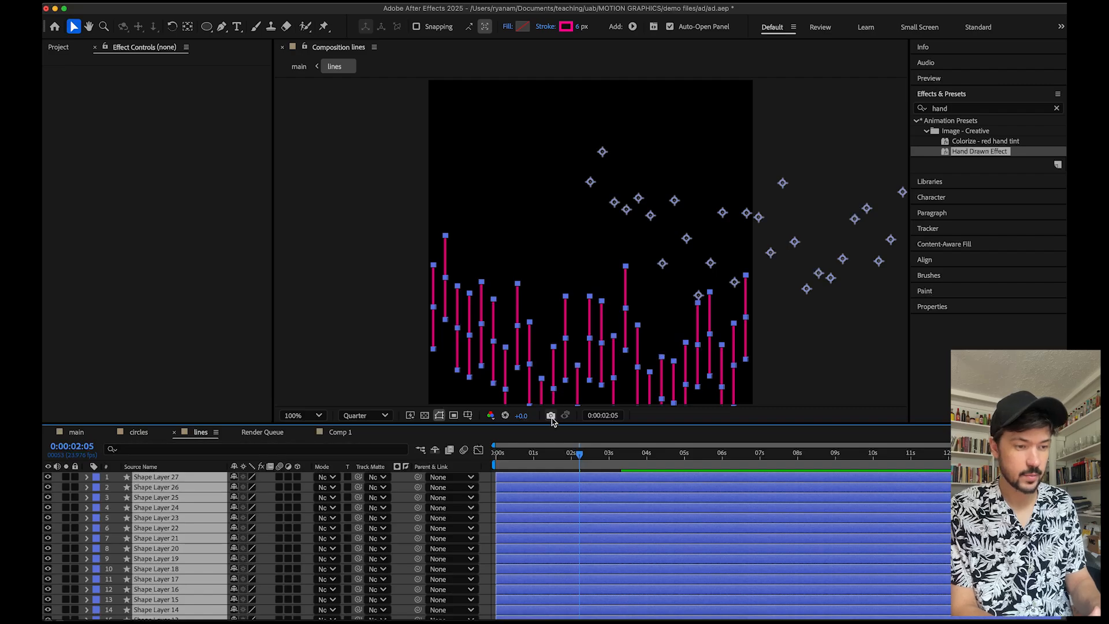
Enlarge the timeline panel, set the viewer zoom to 50%, and preview the lines animation.
drag(552, 424, 595, 264)
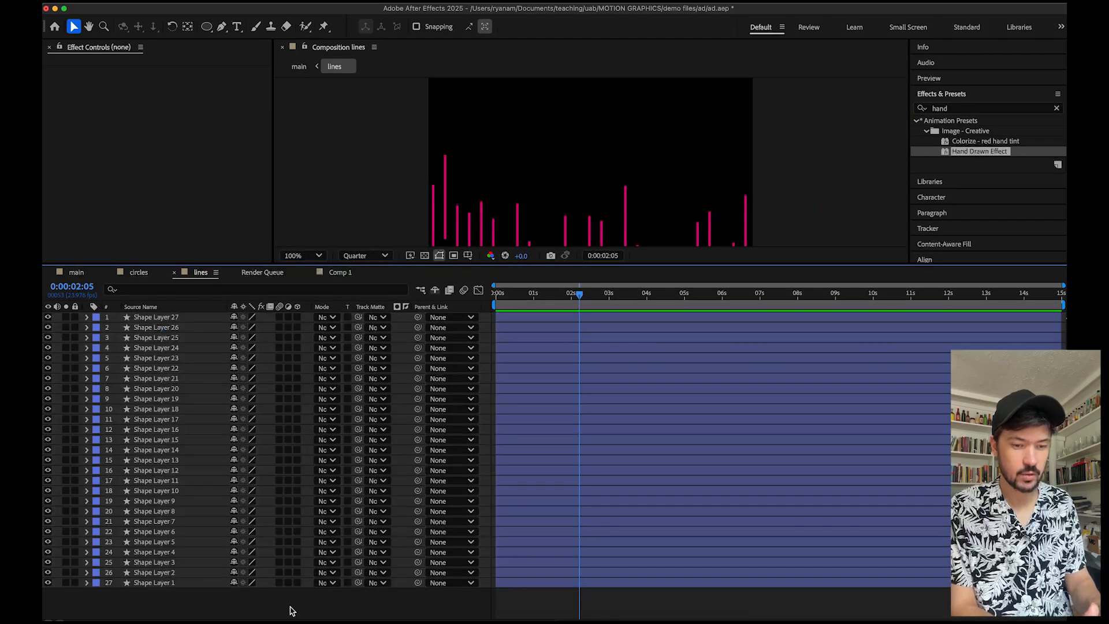
click(292, 608)
key(comma)
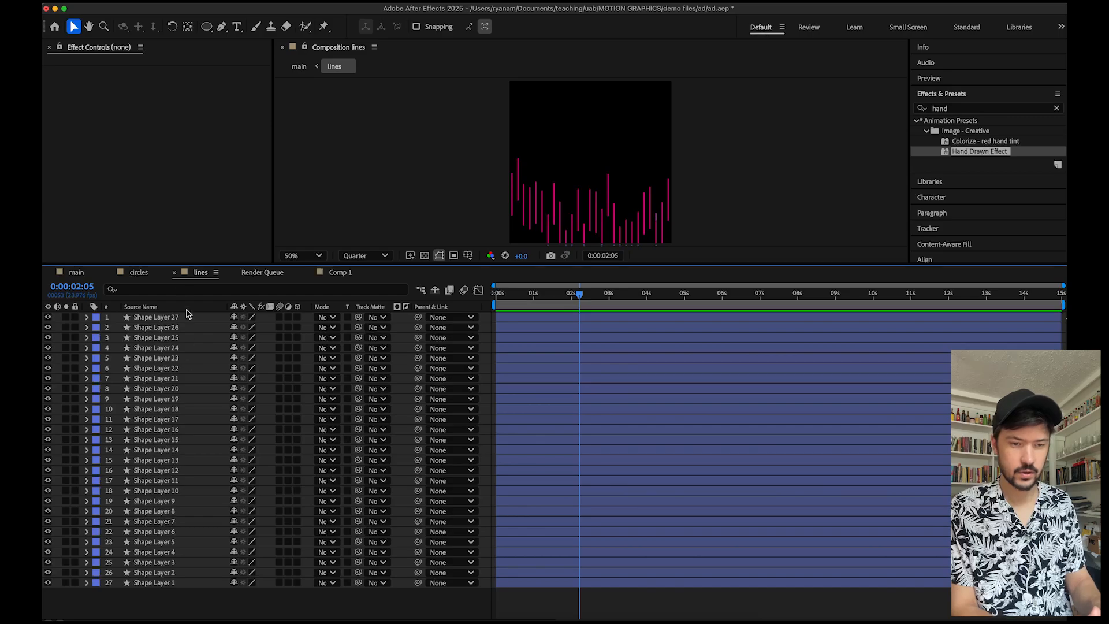
key(space)
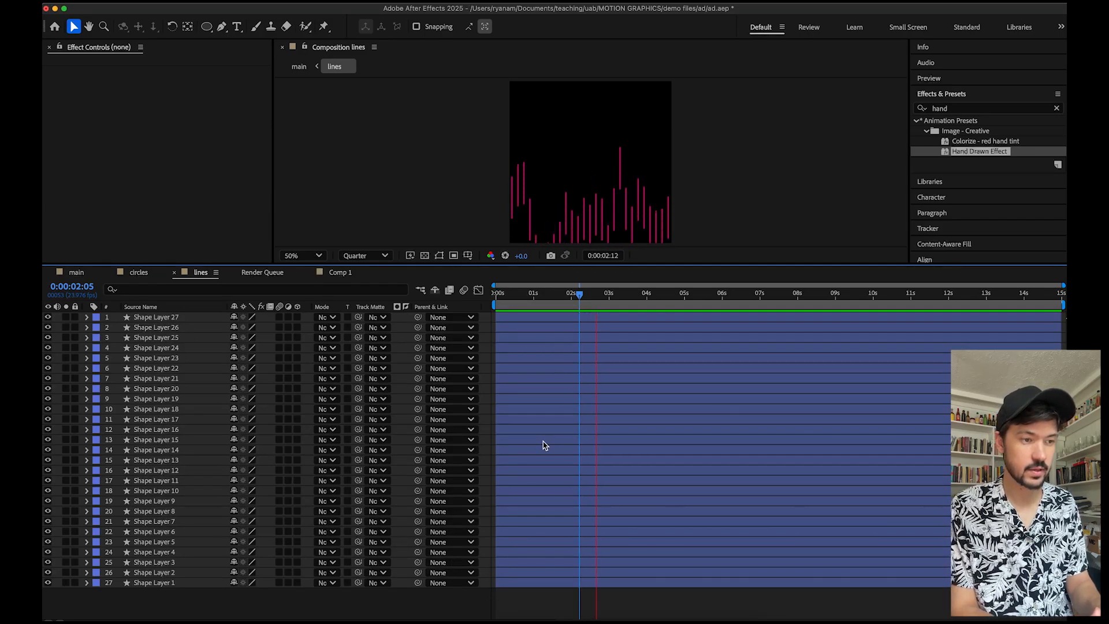
key(space)
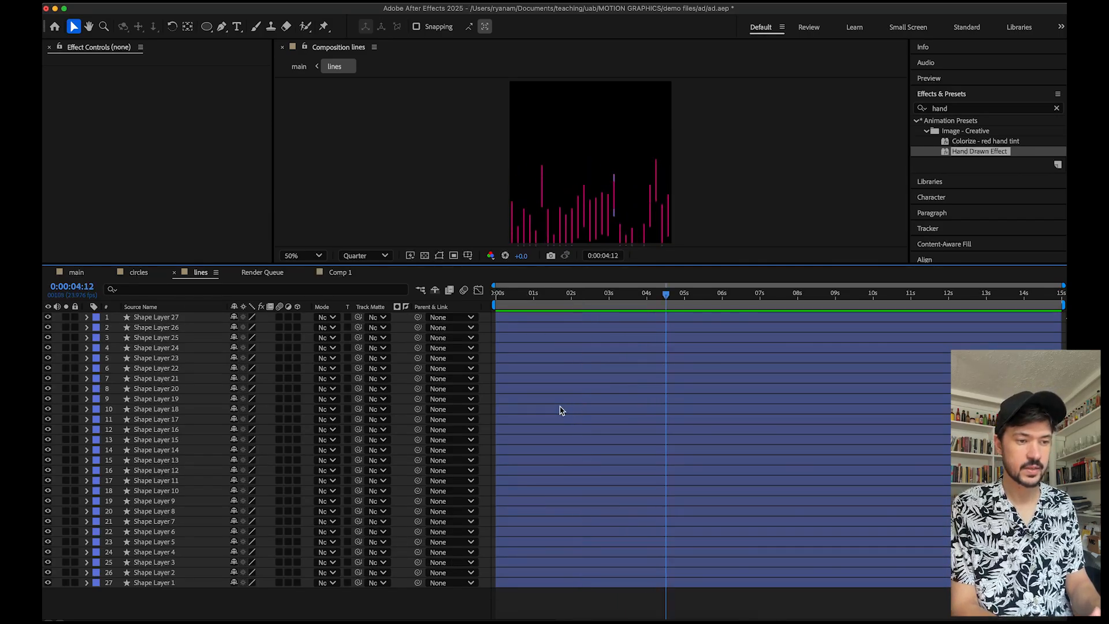
Select Shape Layer 27 in the lines composition and scrub and preview the lines animation from the start.
click(184, 318)
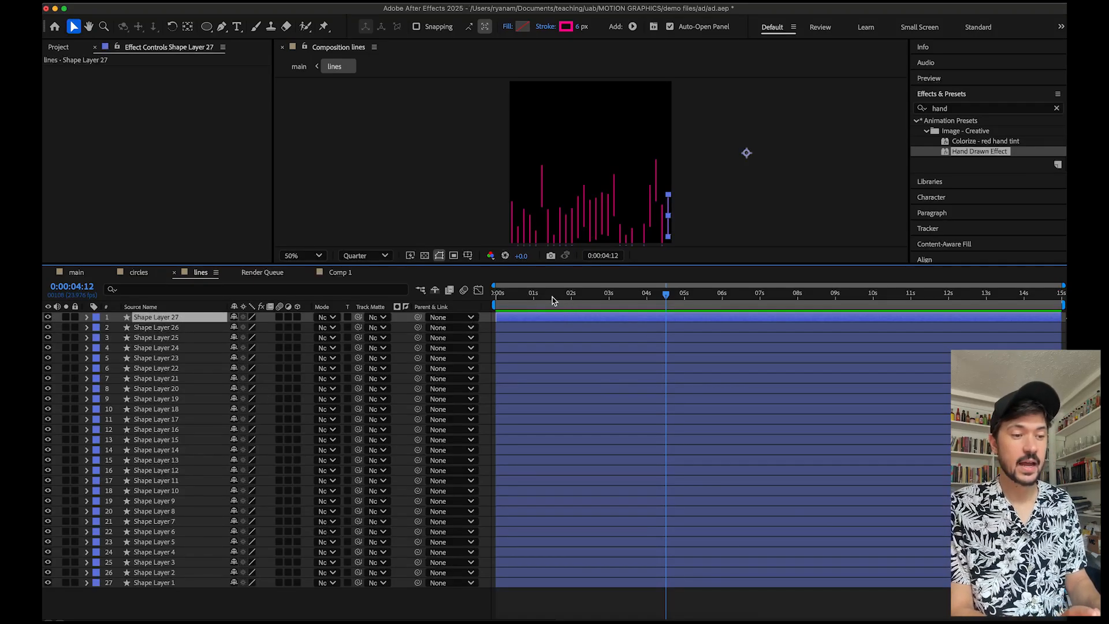
drag(547, 295, 534, 296)
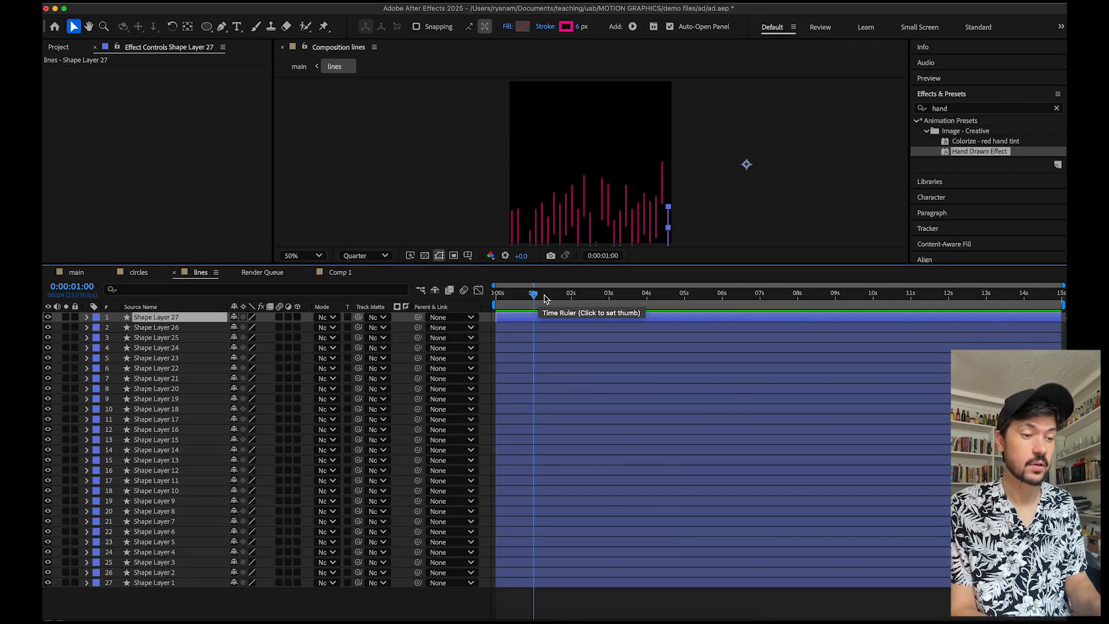
drag(546, 297, 558, 297)
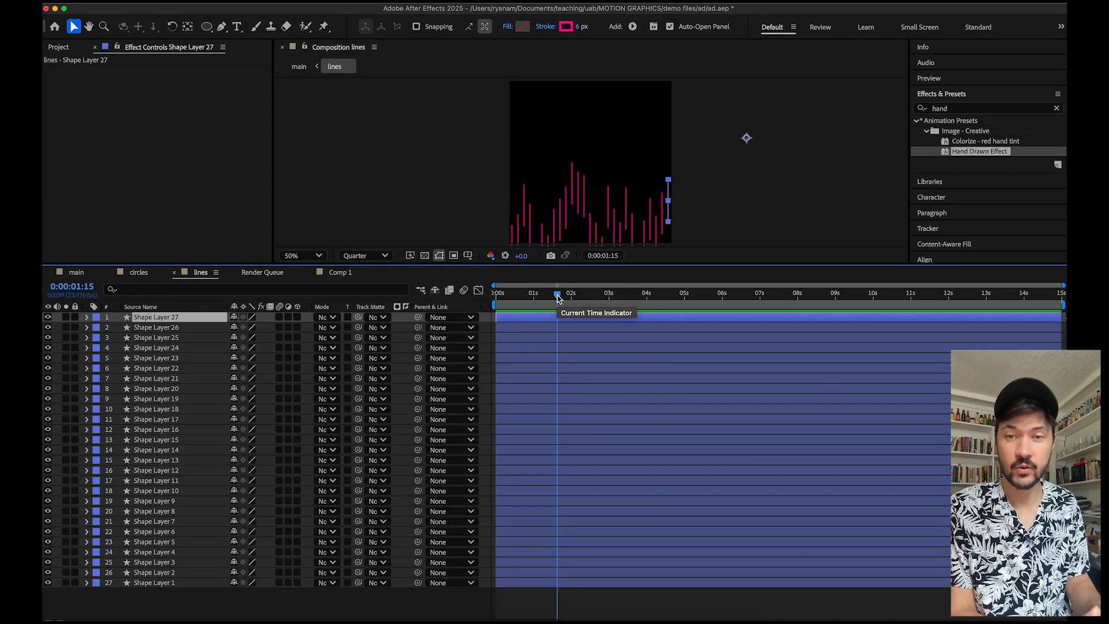
drag(558, 298, 488, 298)
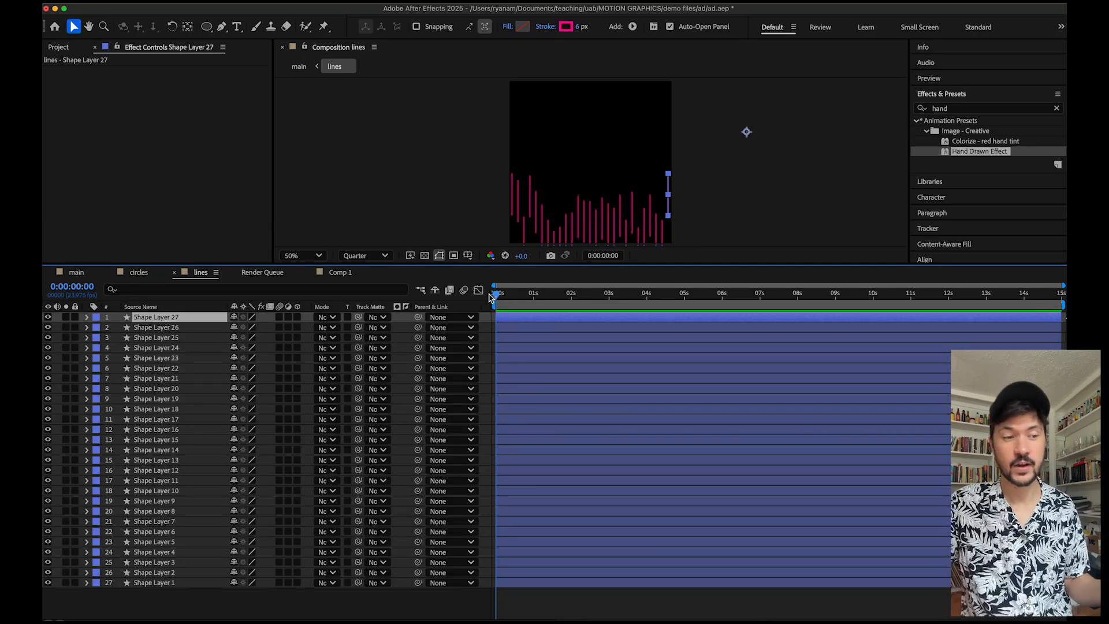
key(space)
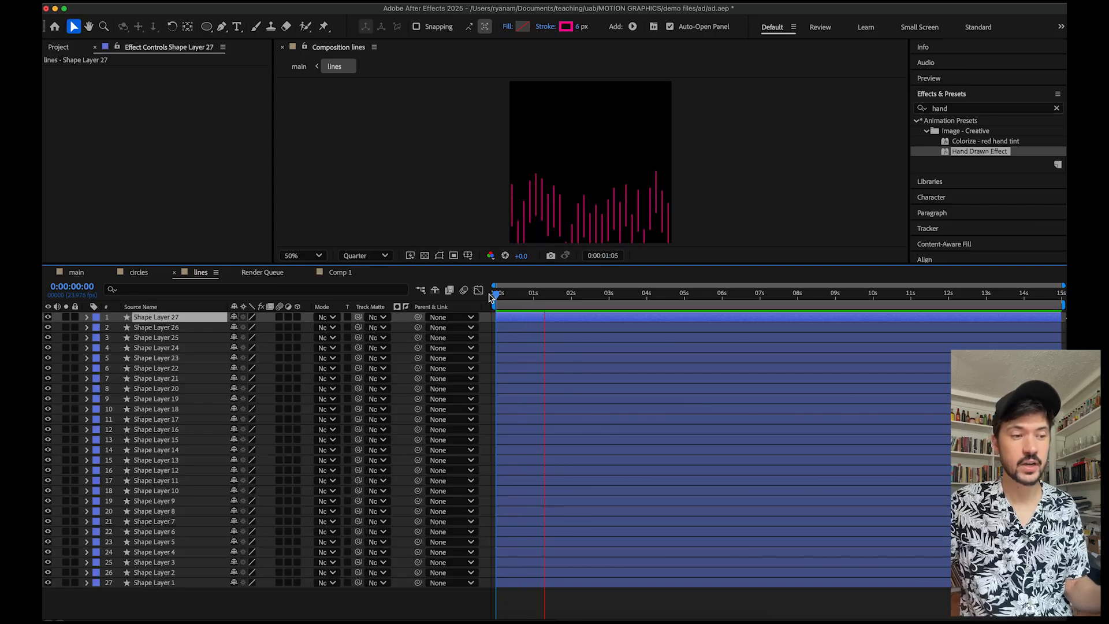
key(space)
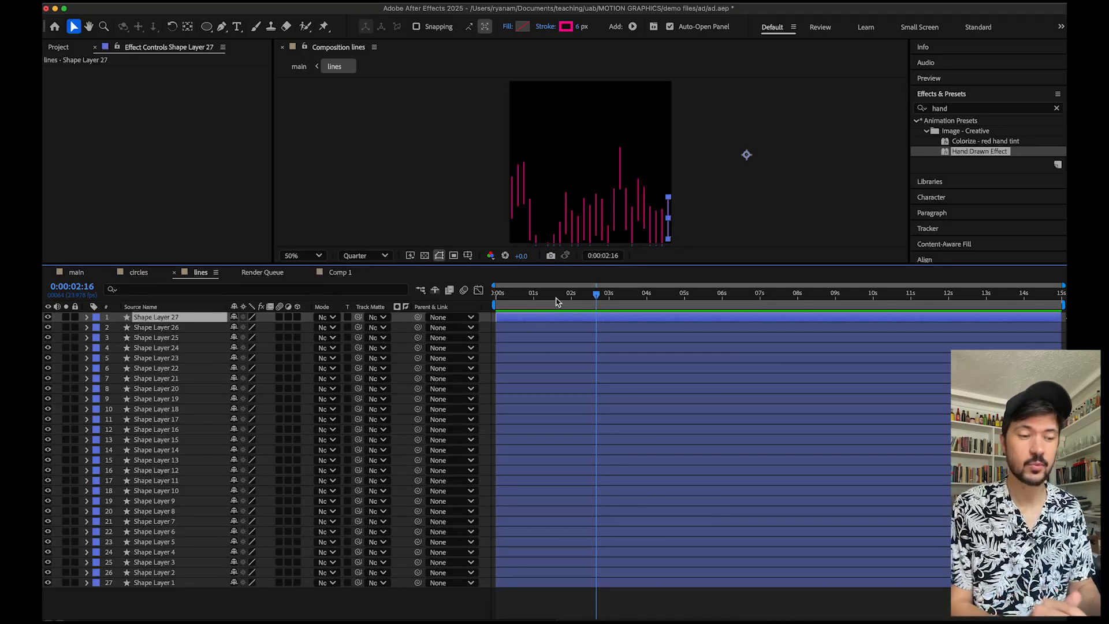
Expand Shape Layer 27's transform properties, reveal the Y Position wiggle expression, and preview the animation from the start.
click(87, 317)
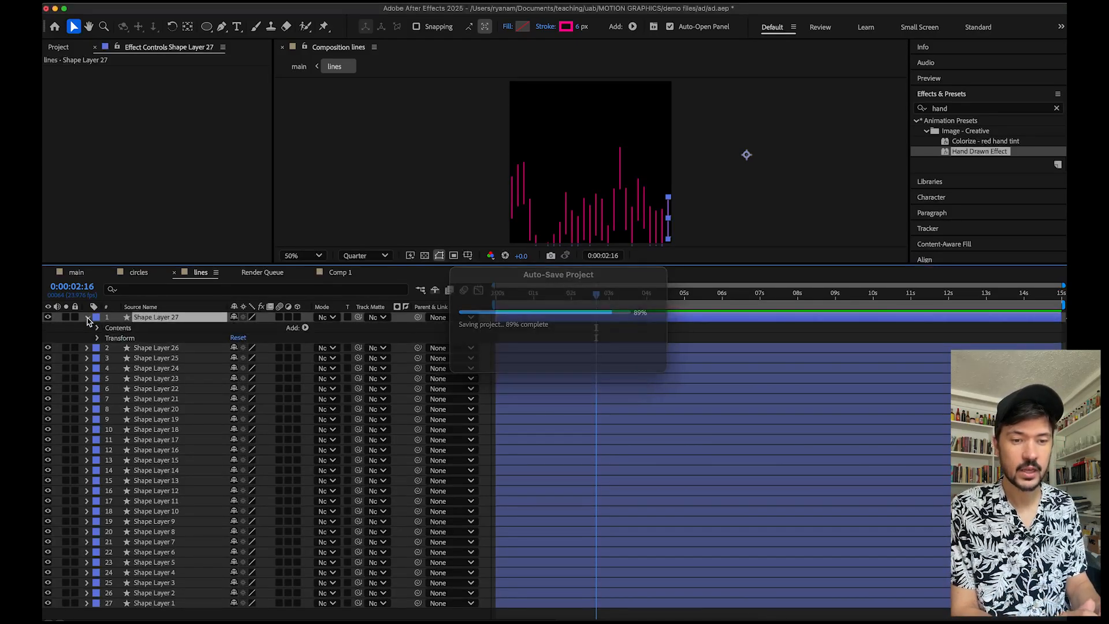
click(98, 338)
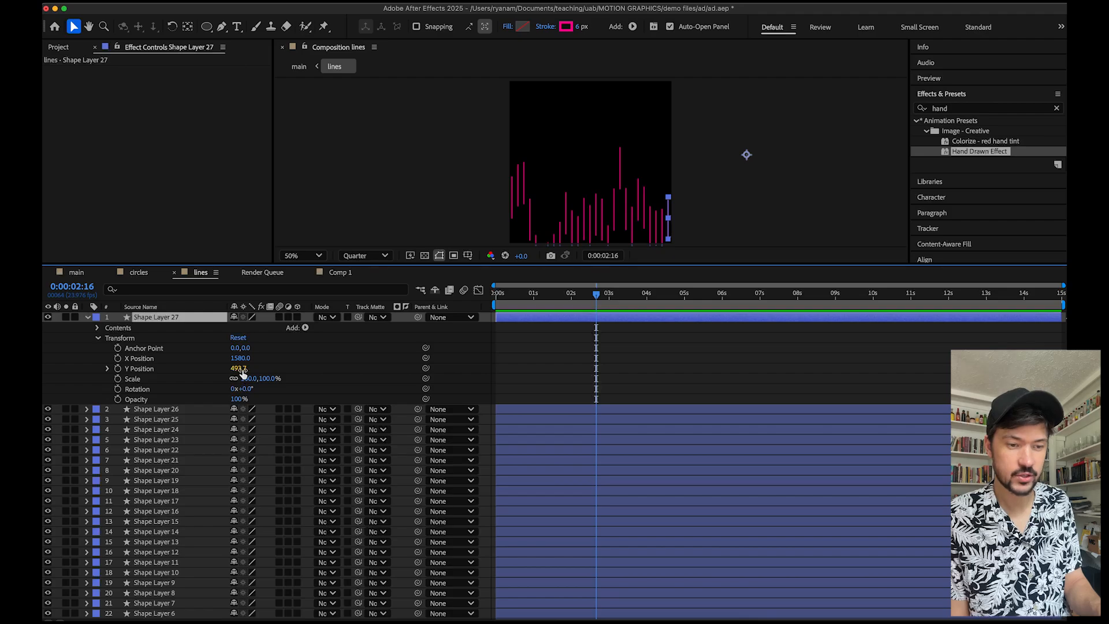
click(107, 369)
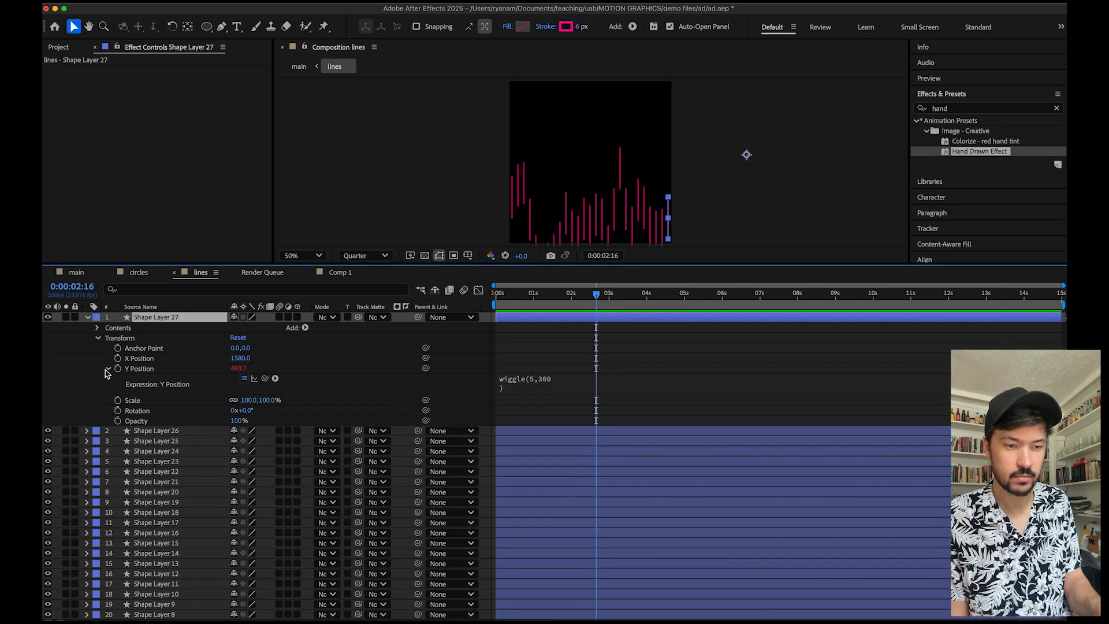
click(107, 369)
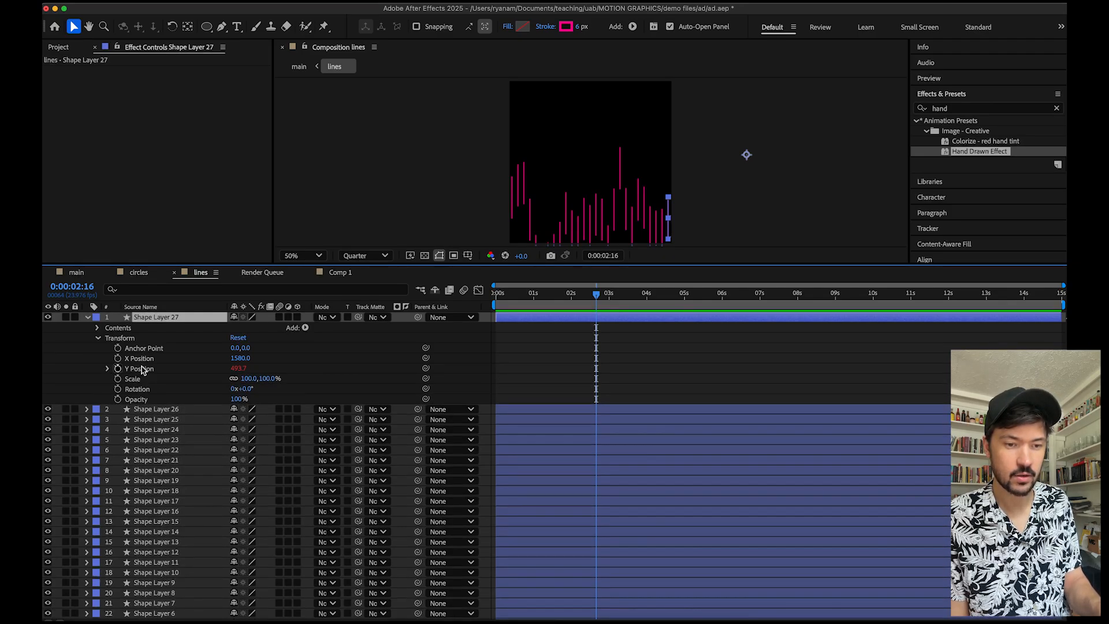
click(107, 370)
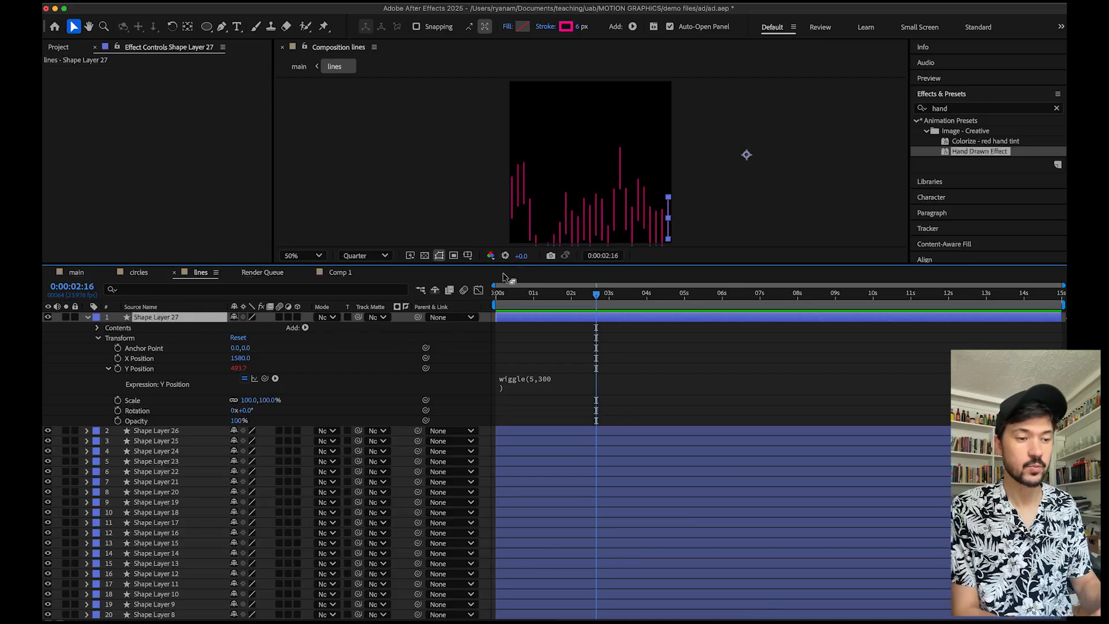
click(508, 295)
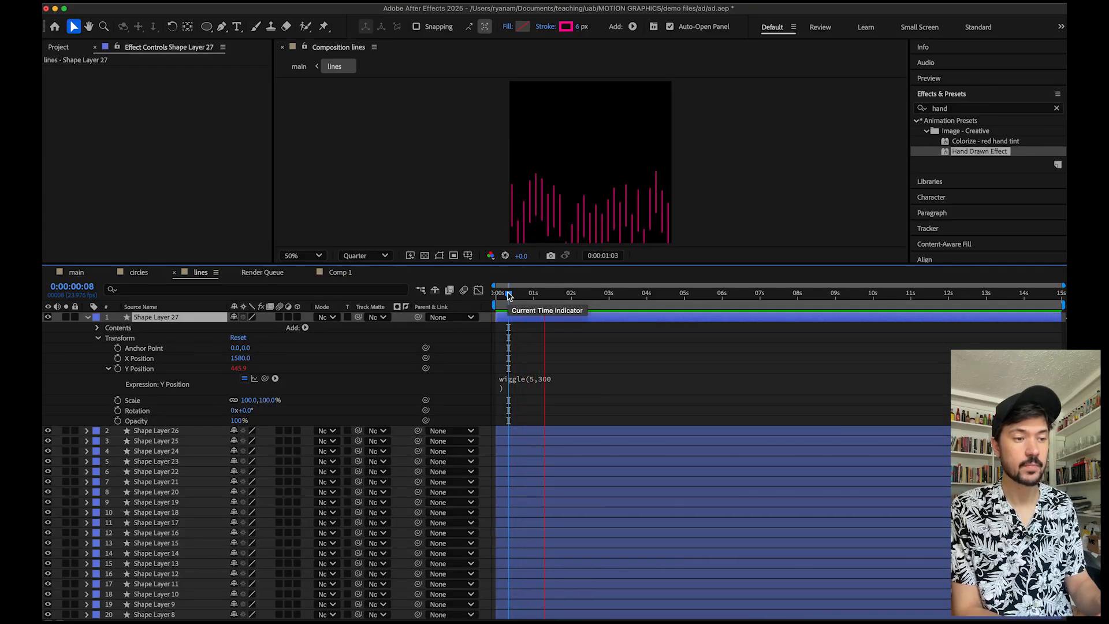
key(space)
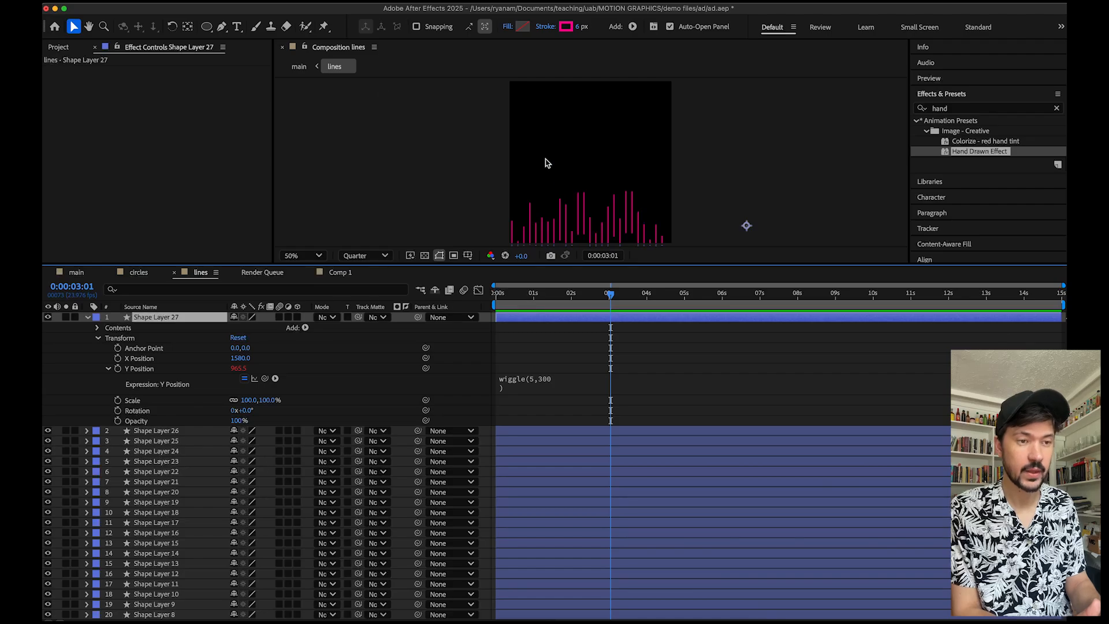
Switch to Comp 1, enlarge the viewer panel, select Shape Layer 1, and preview the circle animation.
click(338, 273)
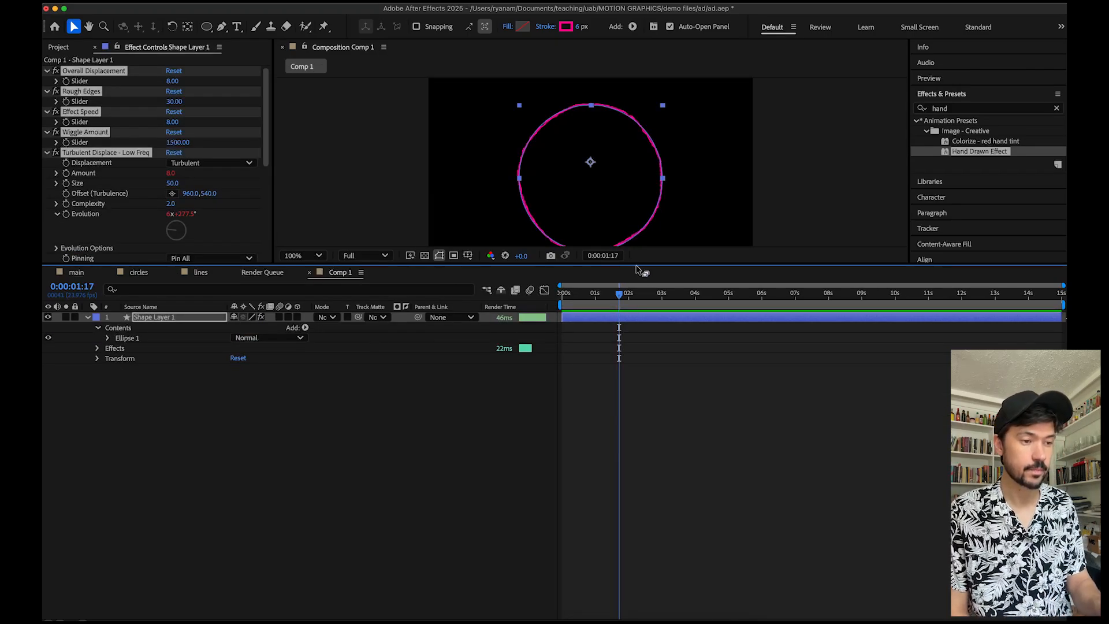
drag(636, 269, 664, 445)
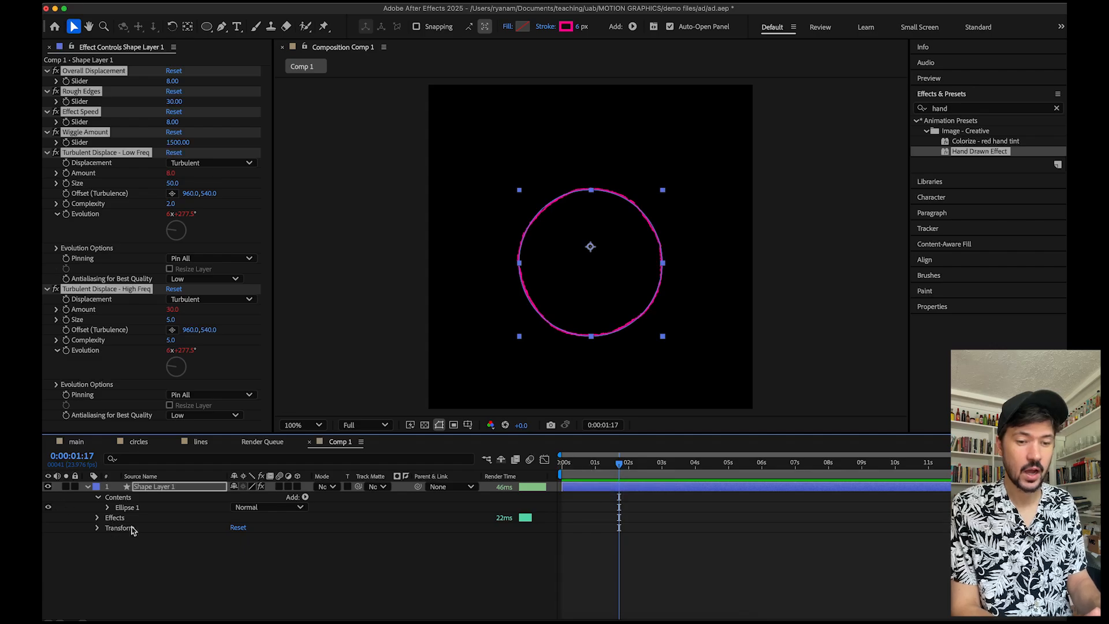
click(177, 490)
key(space)
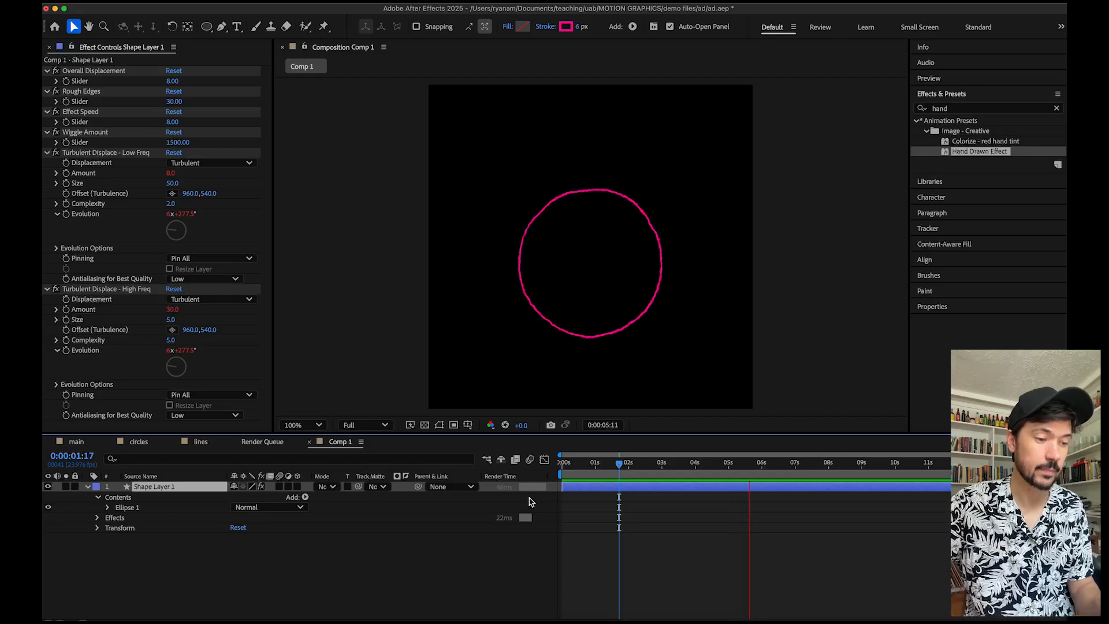
key(space)
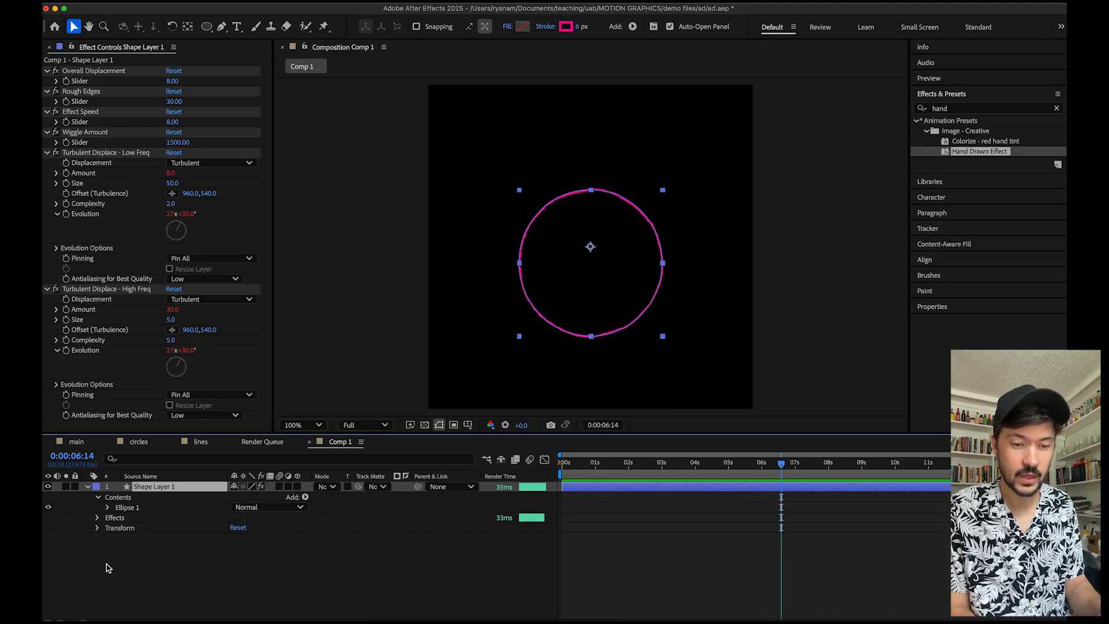
Add a wiggle(5,300) expression to Shape Layer 1's Scale property and preview the result.
click(97, 529)
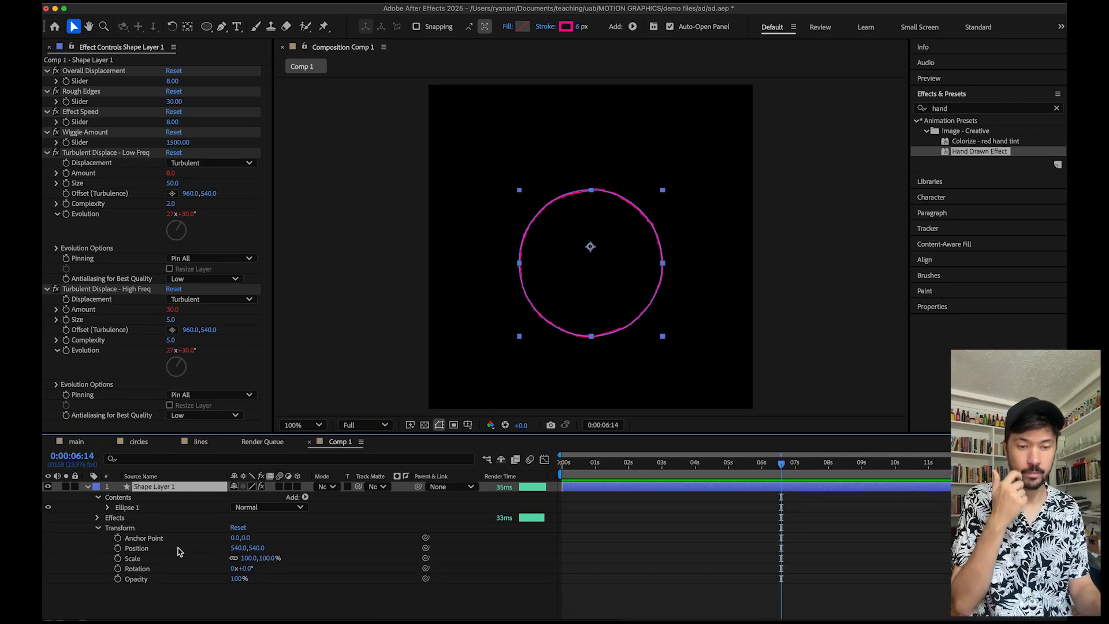
click(619, 463)
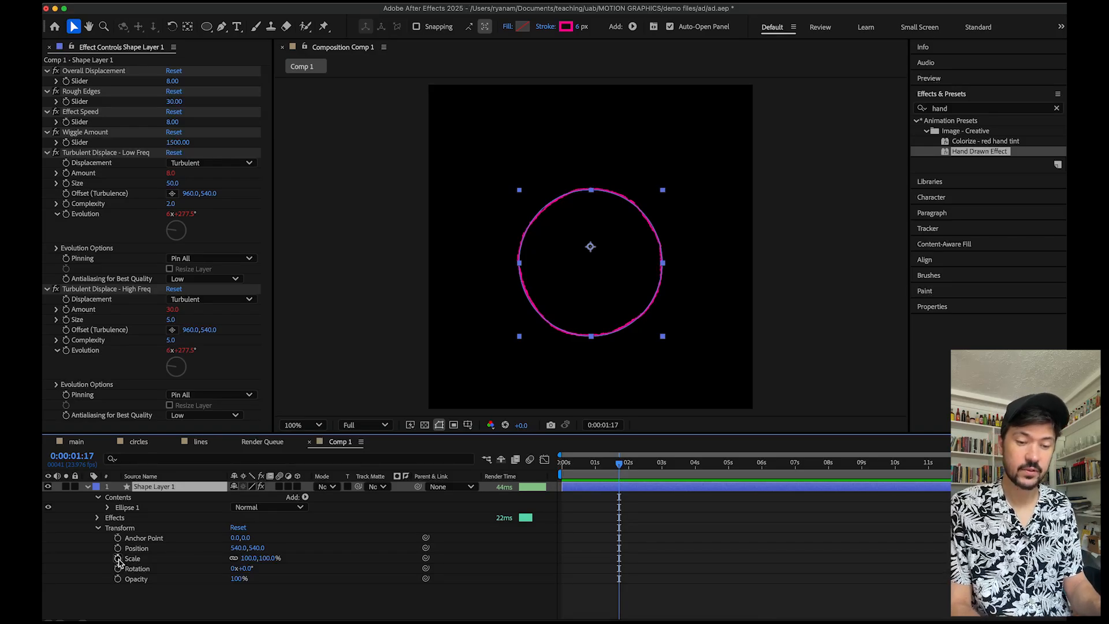
alt+click(118, 559)
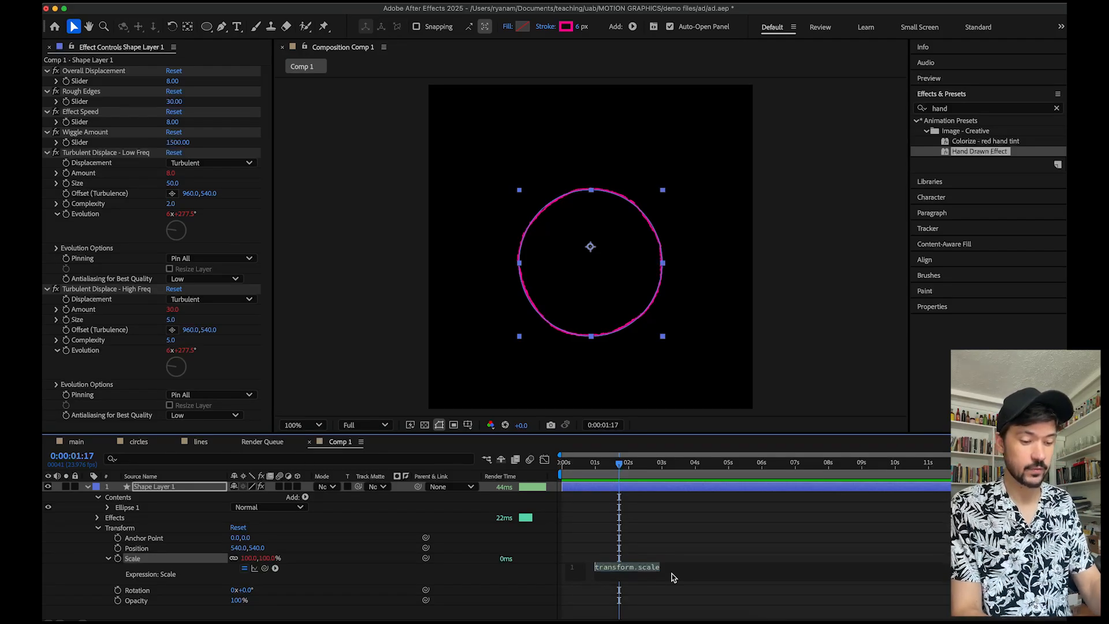
text(w)
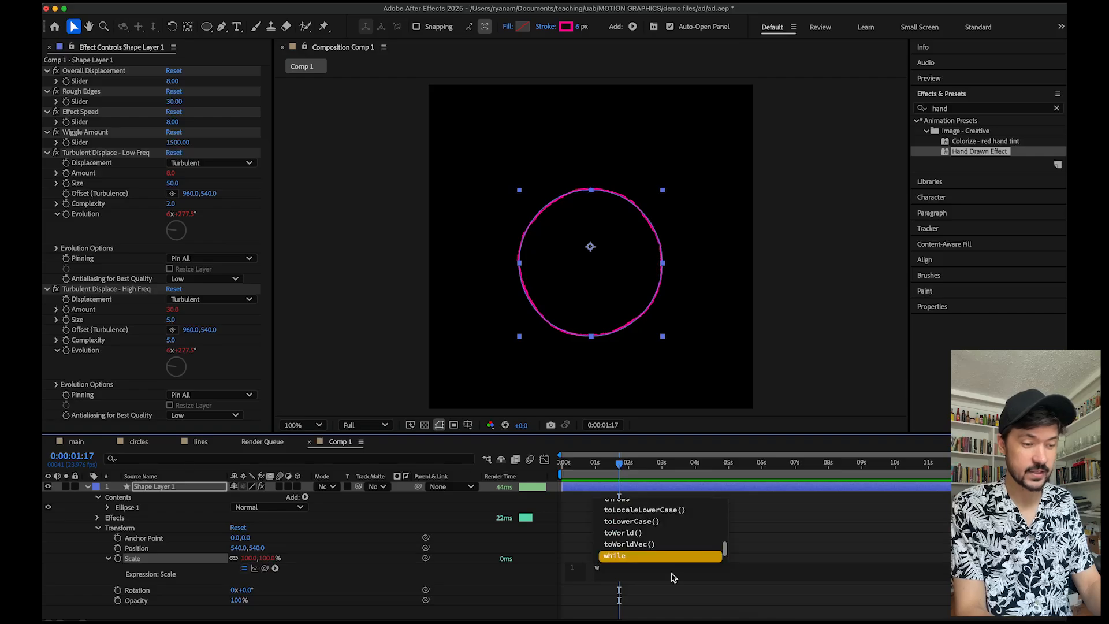
text(ig)
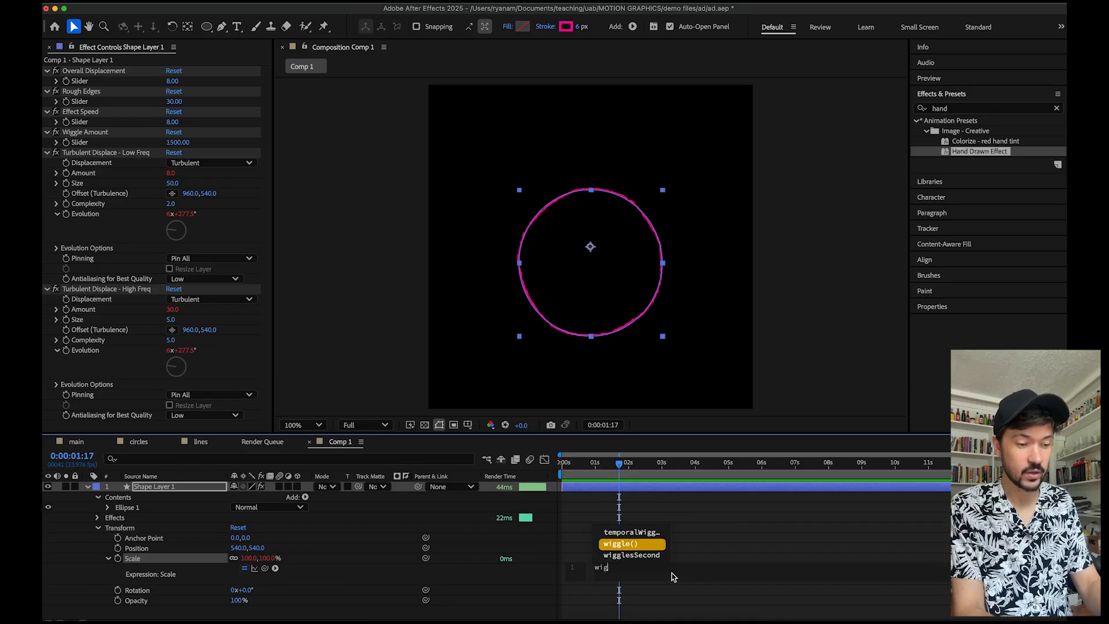
click(636, 546)
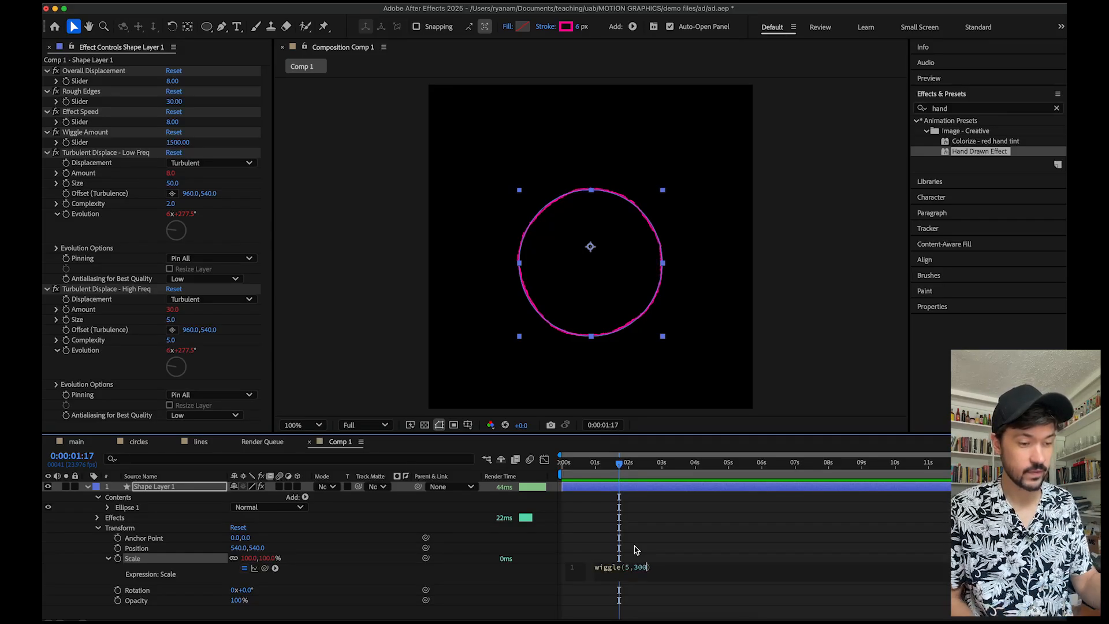
click(777, 418)
click(588, 465)
key(space)
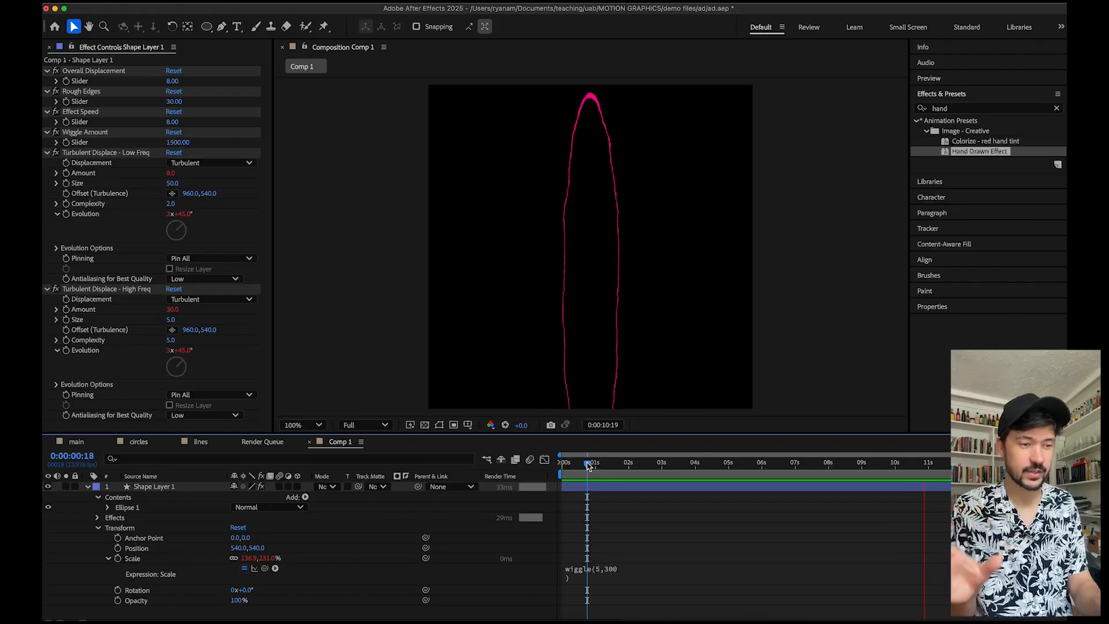
key(space)
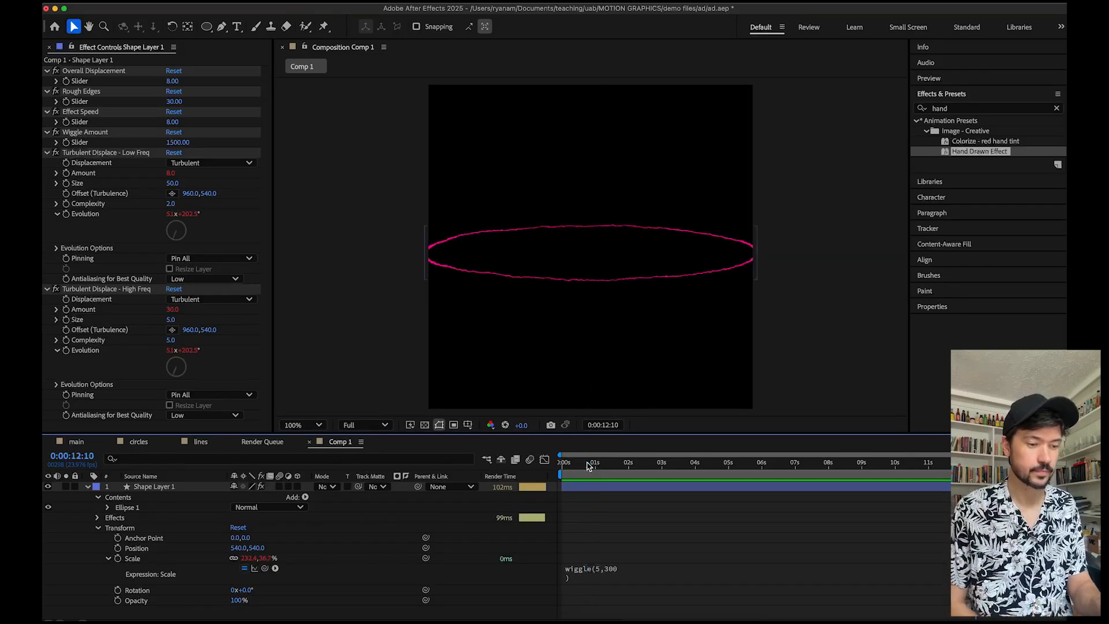
drag(585, 463, 617, 467)
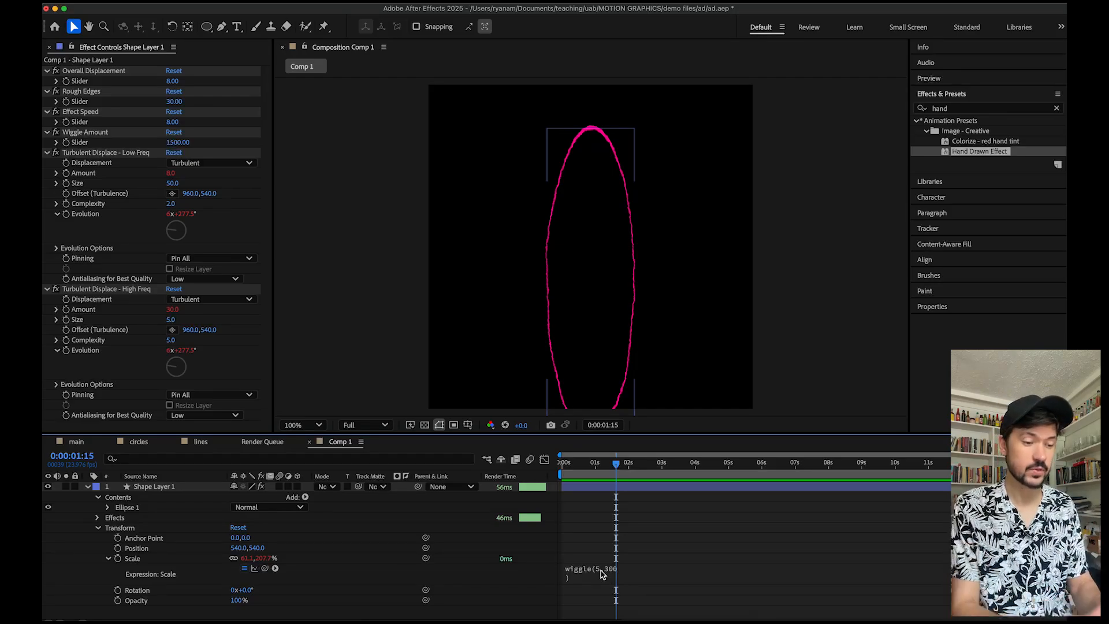
Change the Scale expression to wiggle(5,30) and preview the animation from the start.
click(609, 574)
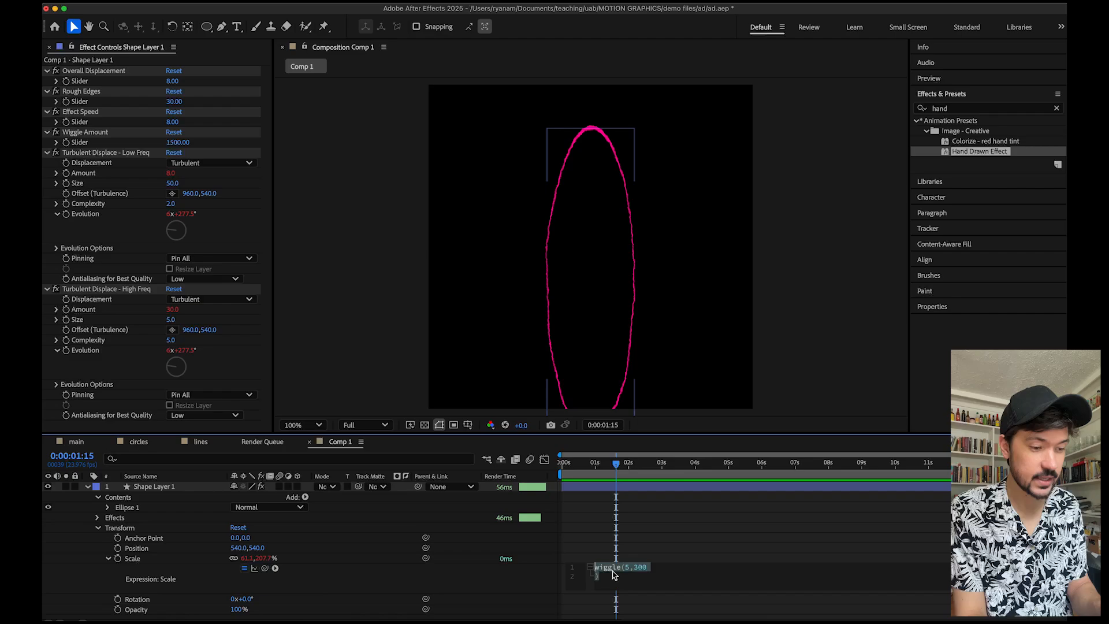
click(646, 572)
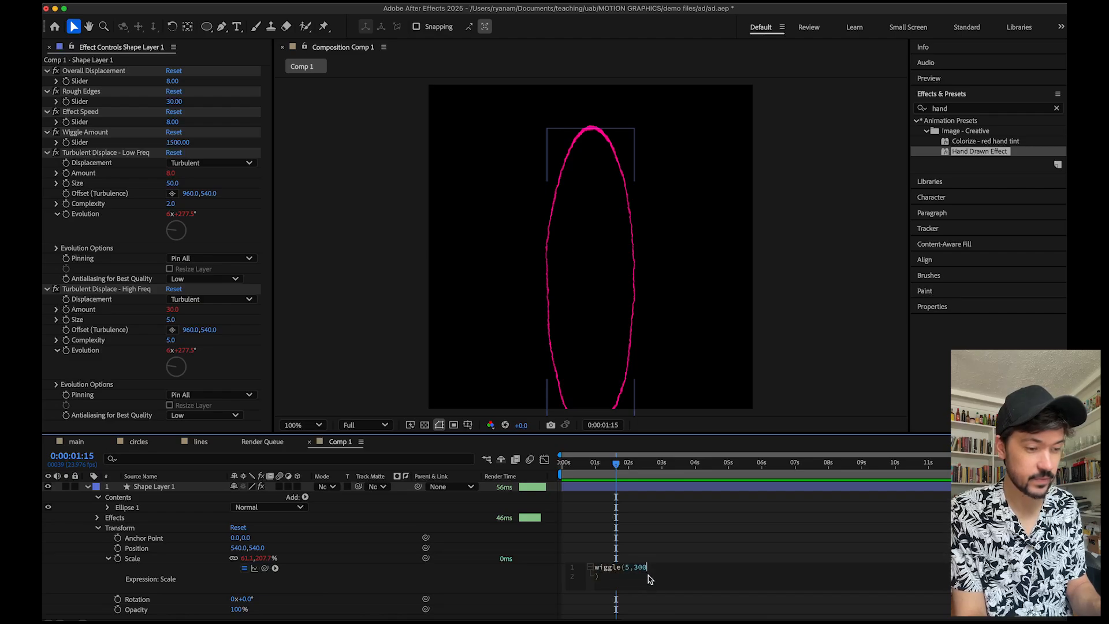
click(680, 556)
click(595, 462)
drag(593, 463, 587, 463)
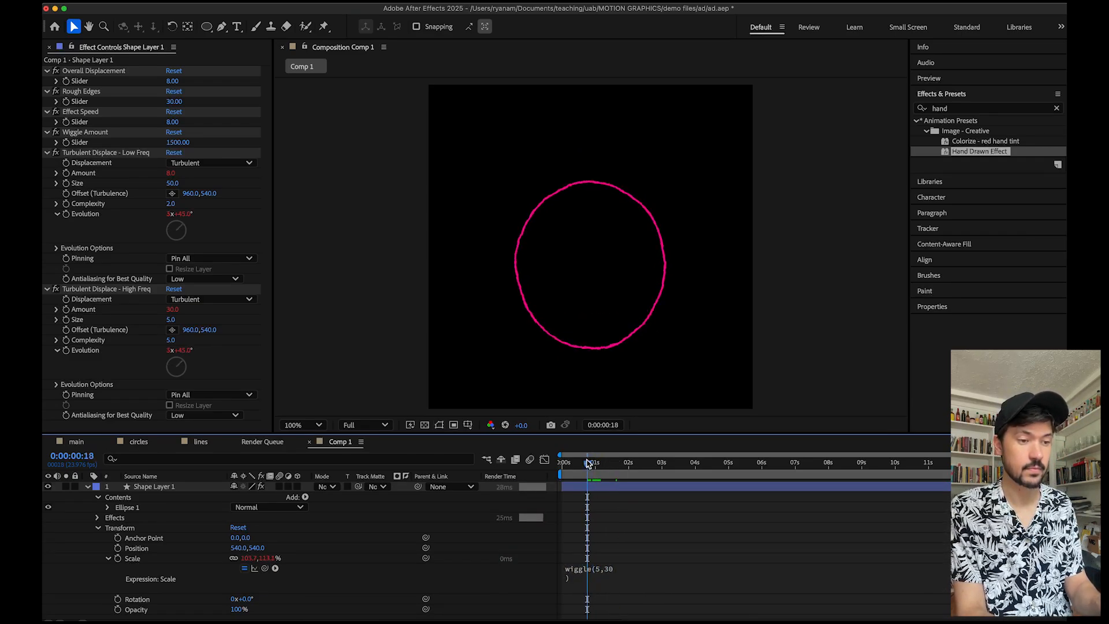
key(space)
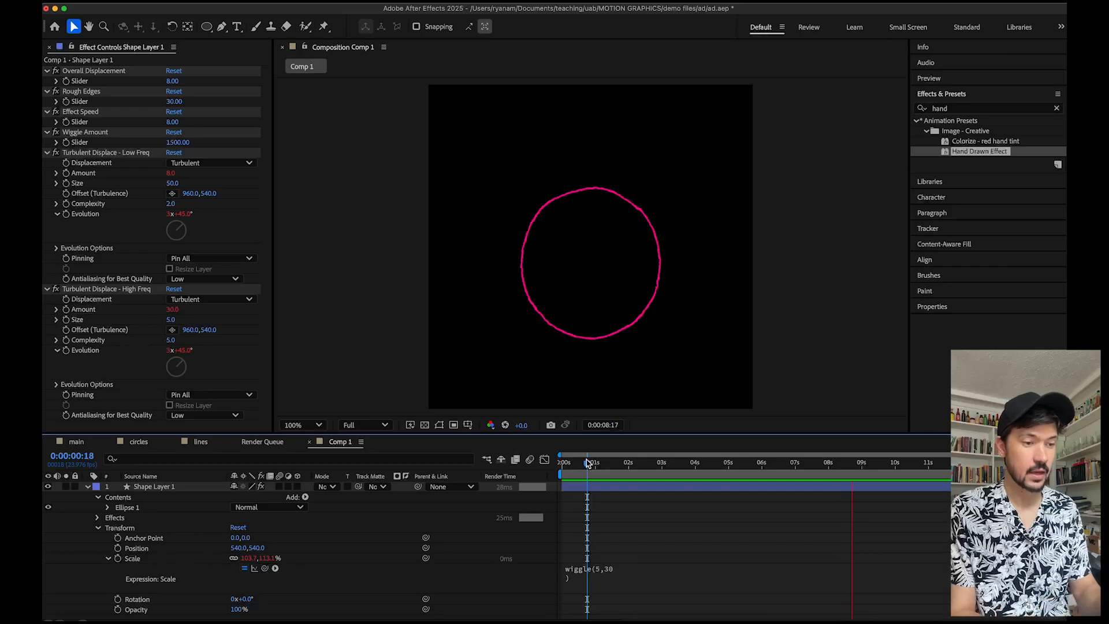
key(space)
Change the Scale expression to wiggle(2,10) and preview the animation from the start.
click(599, 572)
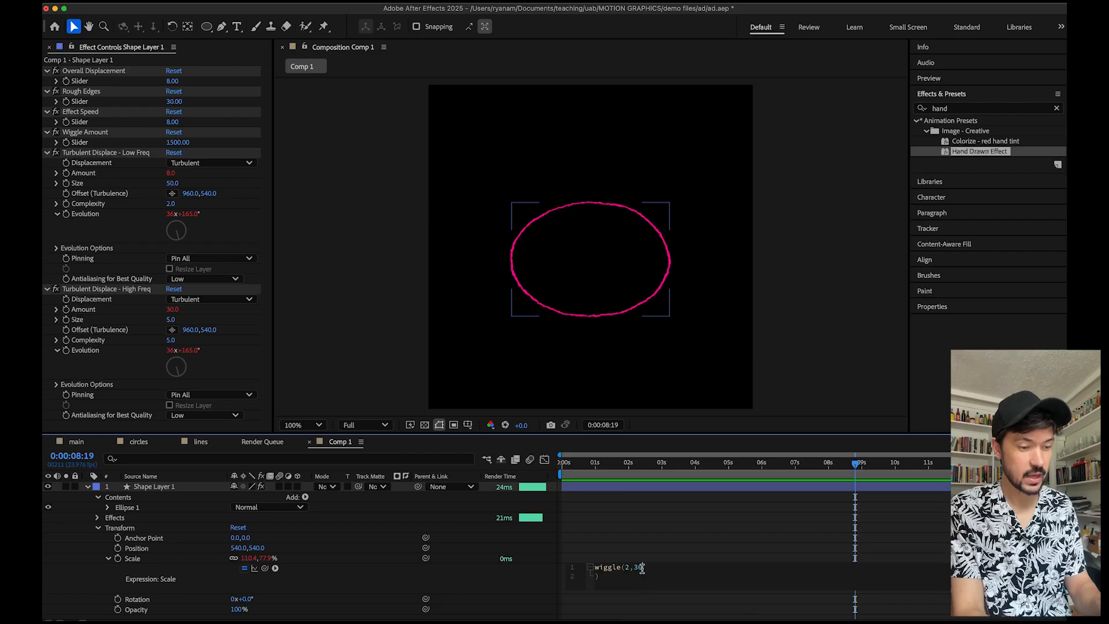
click(673, 581)
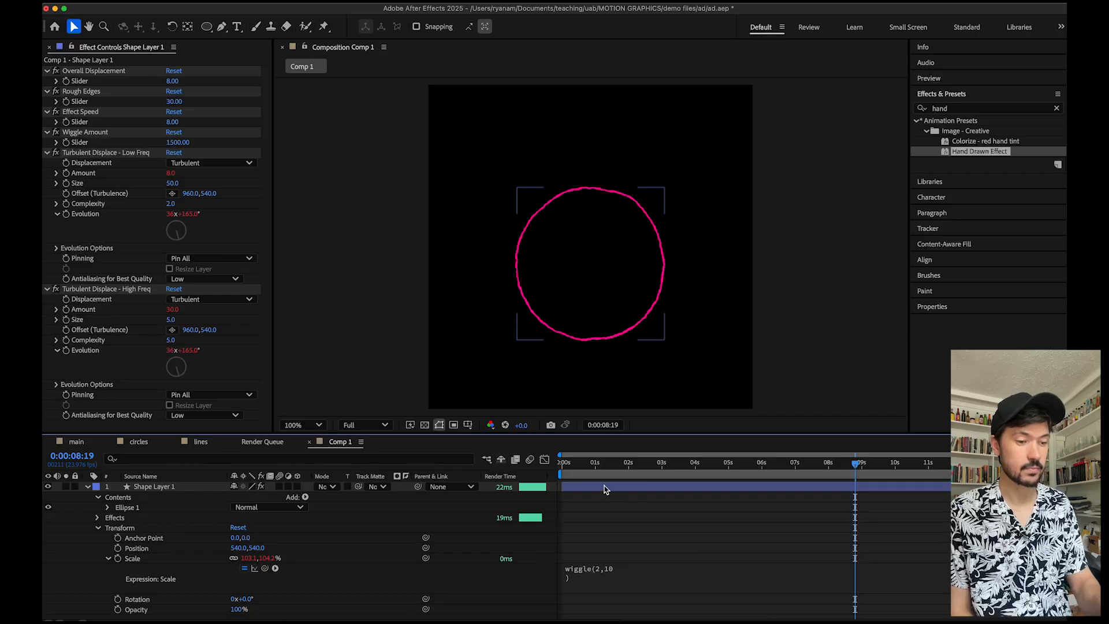
click(583, 465)
key(space)
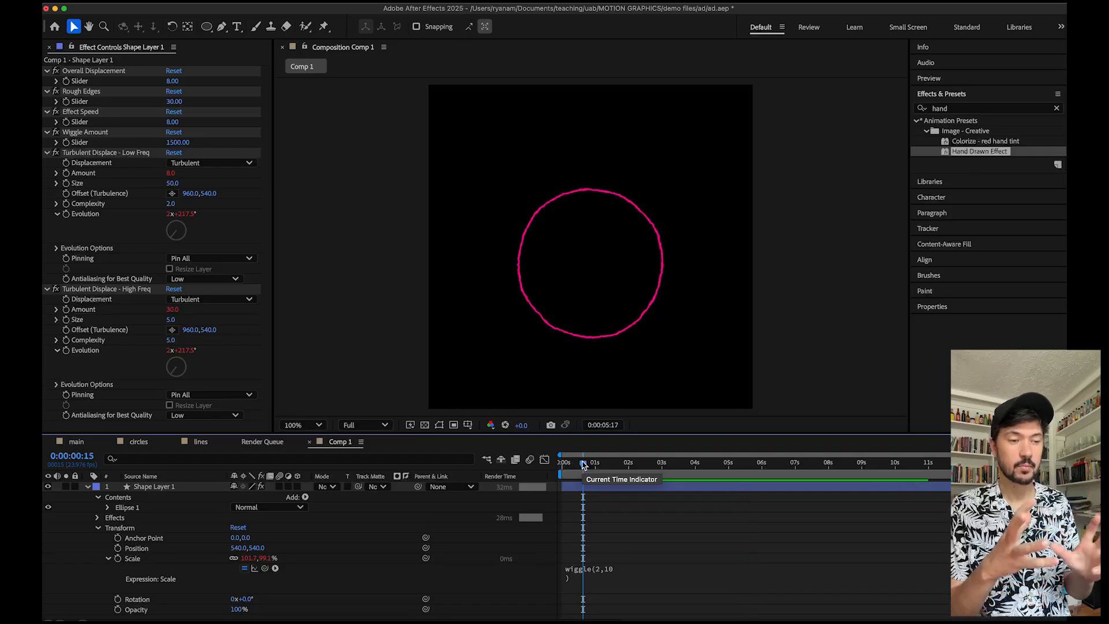
key(space)
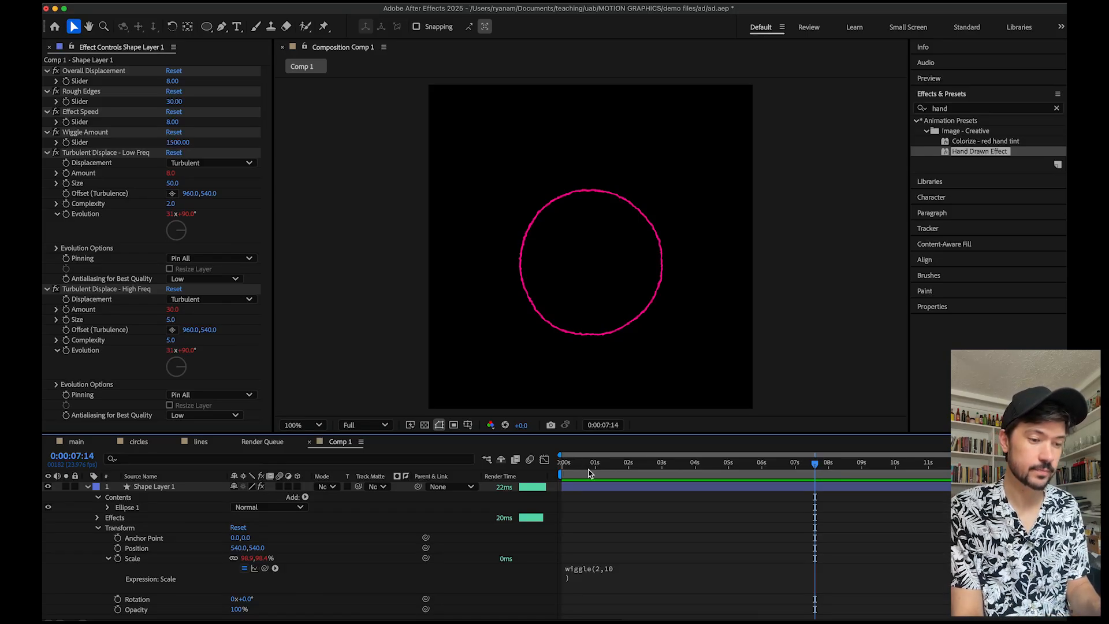
Switch back to the main composition.
click(77, 442)
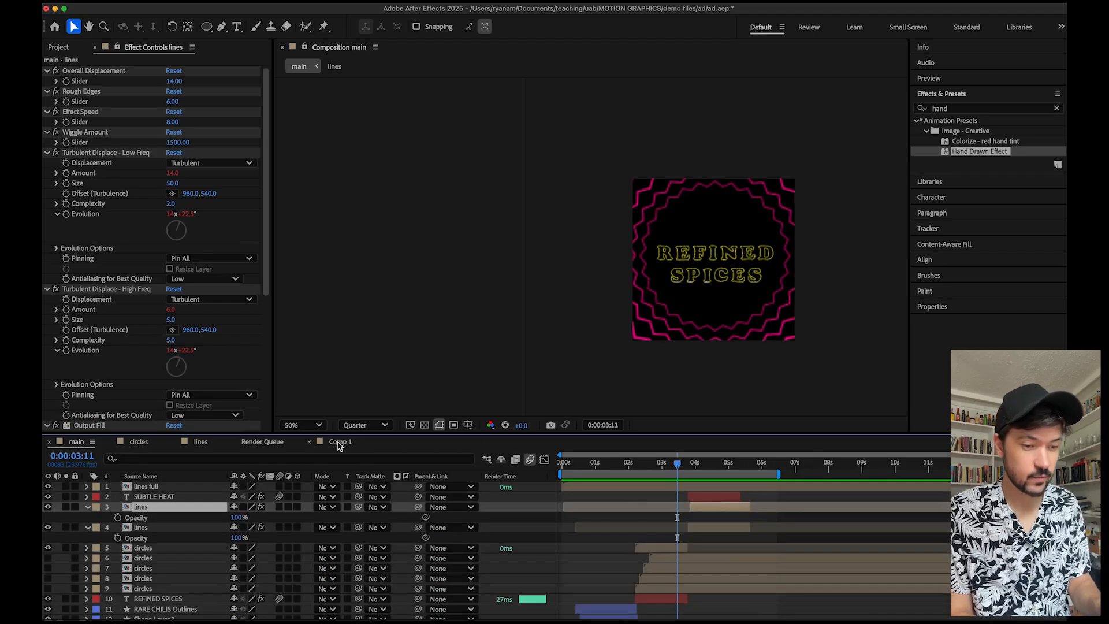
Open the lines full precomposition and scrub through its line animation around the 5-second mark.
drag(618, 471, 732, 463)
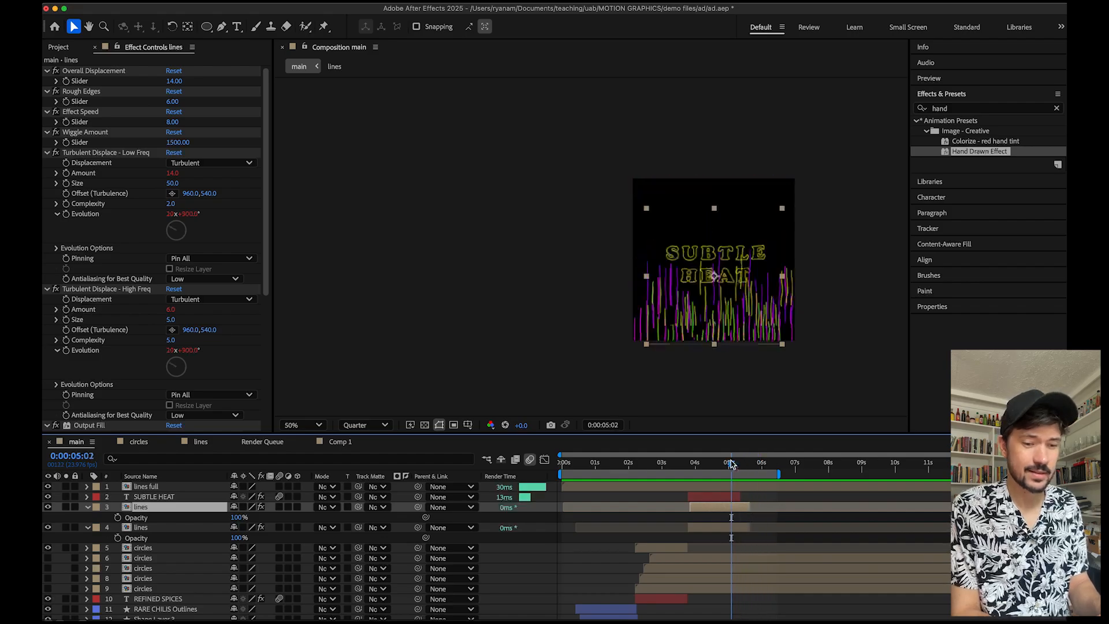
double_click(154, 488)
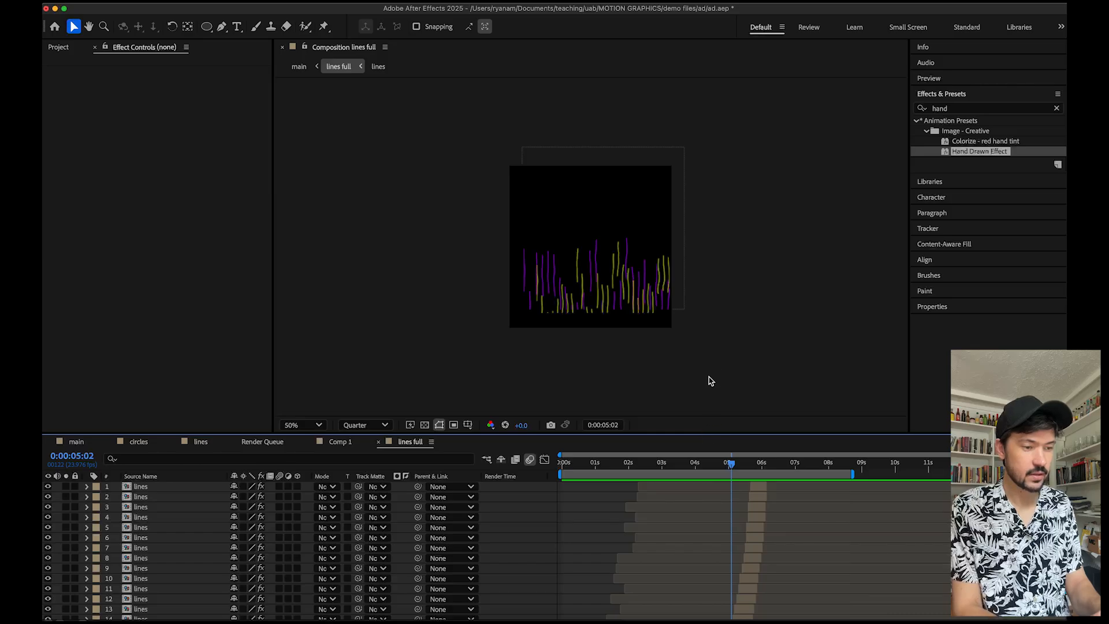
drag(682, 442, 690, 299)
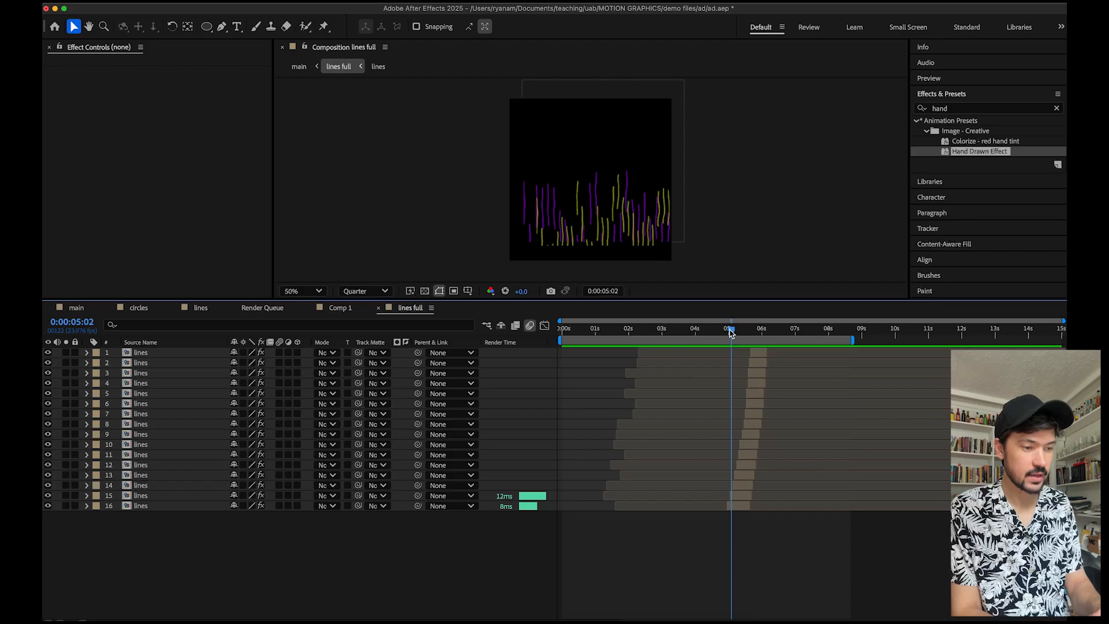
drag(731, 332, 728, 332)
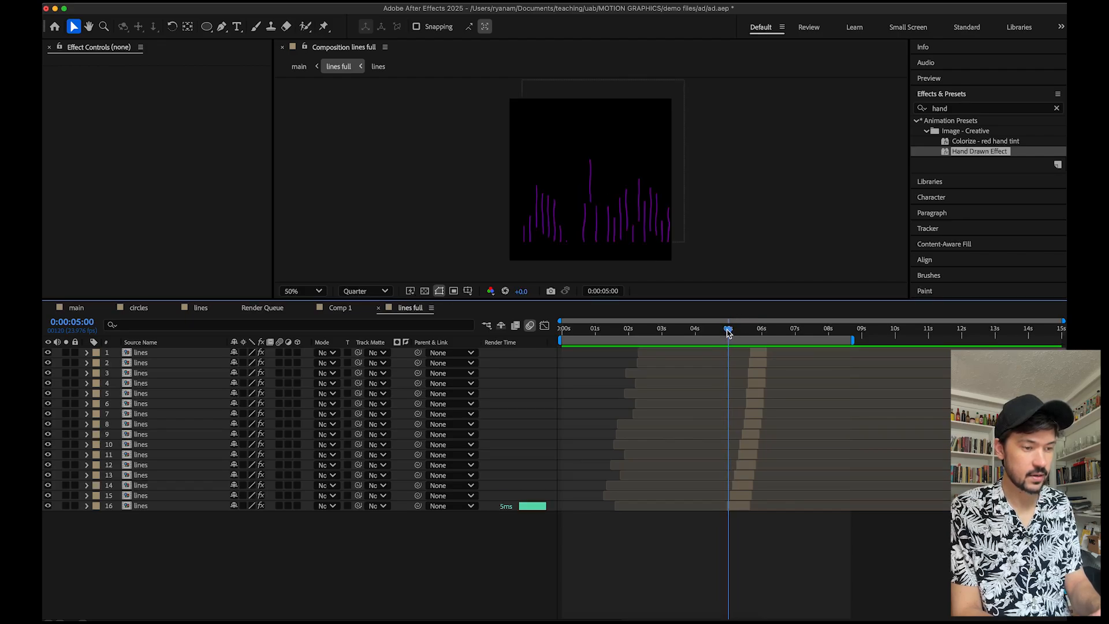
scroll(740, 514, up, 4)
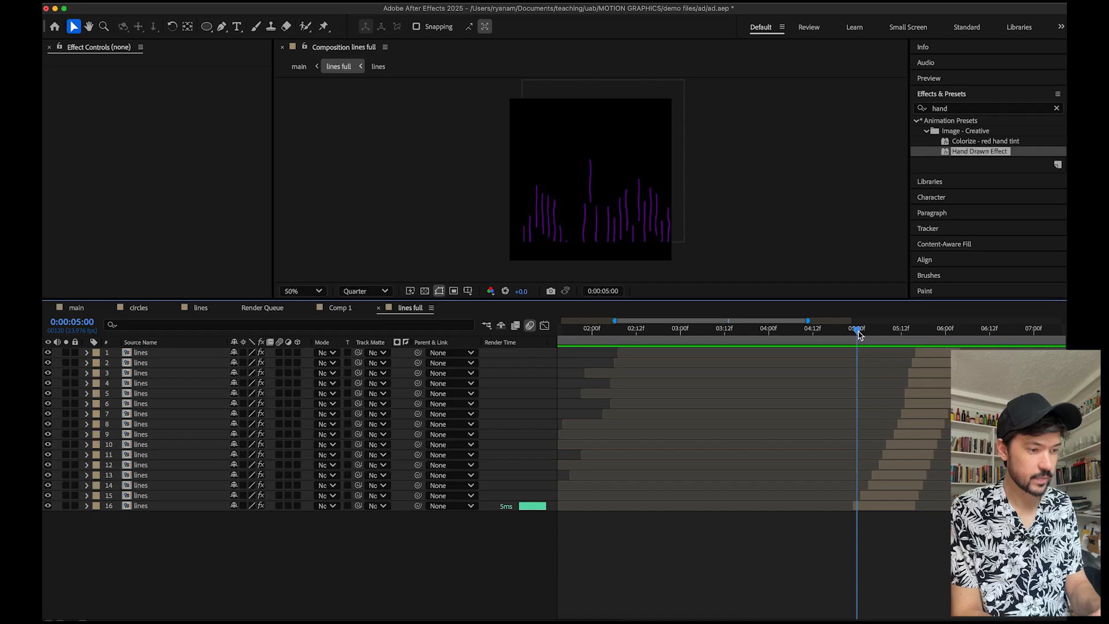
drag(859, 334, 914, 325)
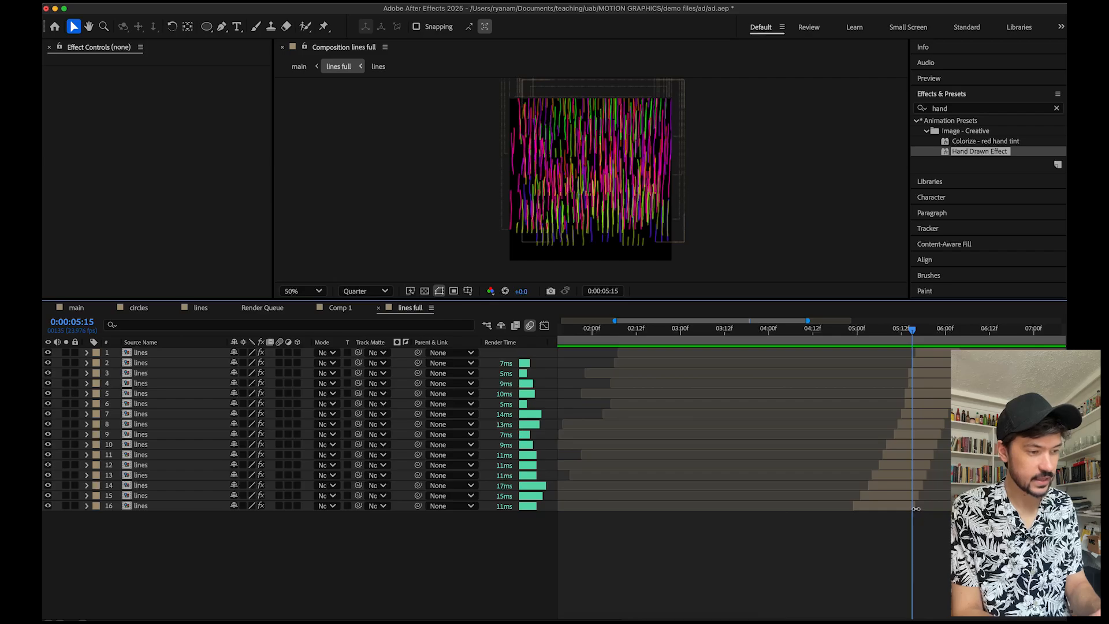
click(920, 331)
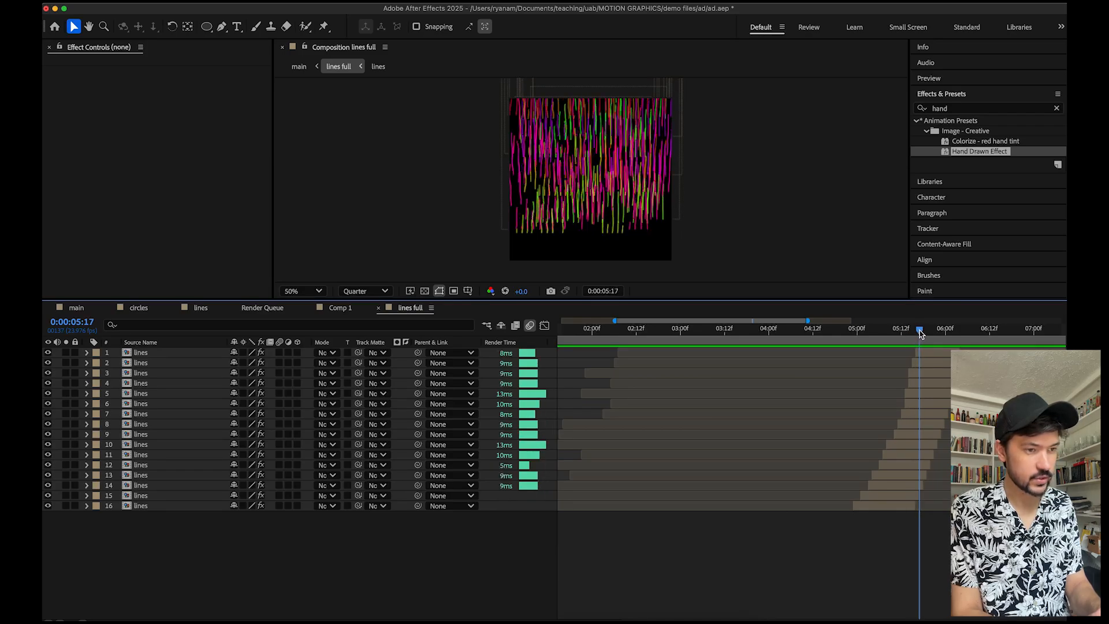
mouse_move(920, 333)
mouse_down()
mouse_move(966, 327)
mouse_move(907, 330)
mouse_move(962, 338)
mouse_move(878, 348)
mouse_move(904, 341)
mouse_up()
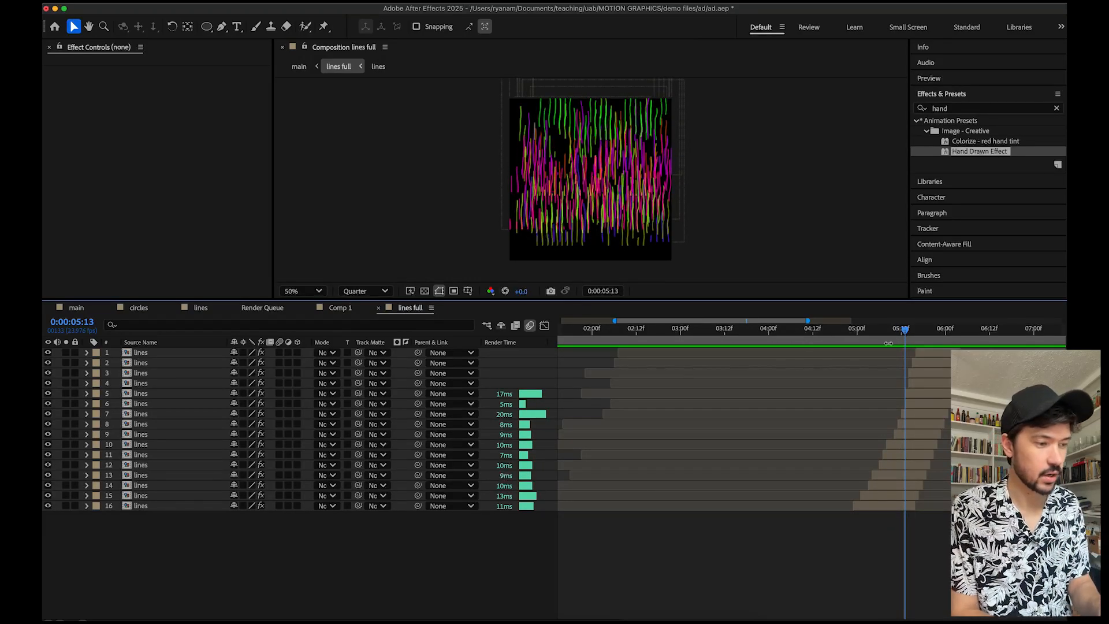
drag(895, 337, 985, 333)
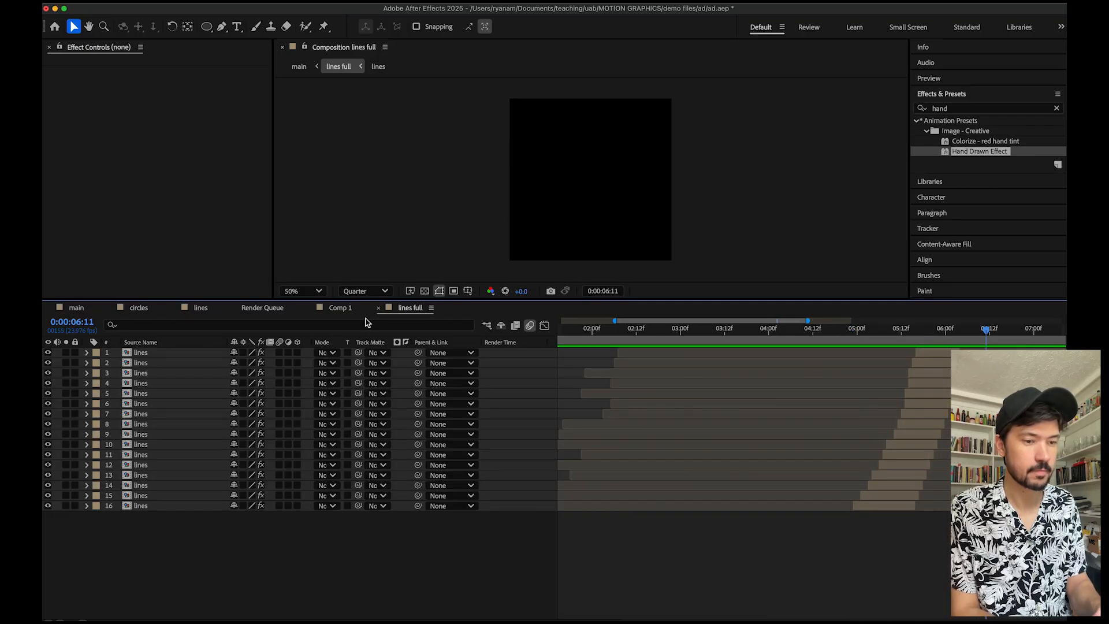
Return to the main composition and enable audio on both music track layers.
click(76, 307)
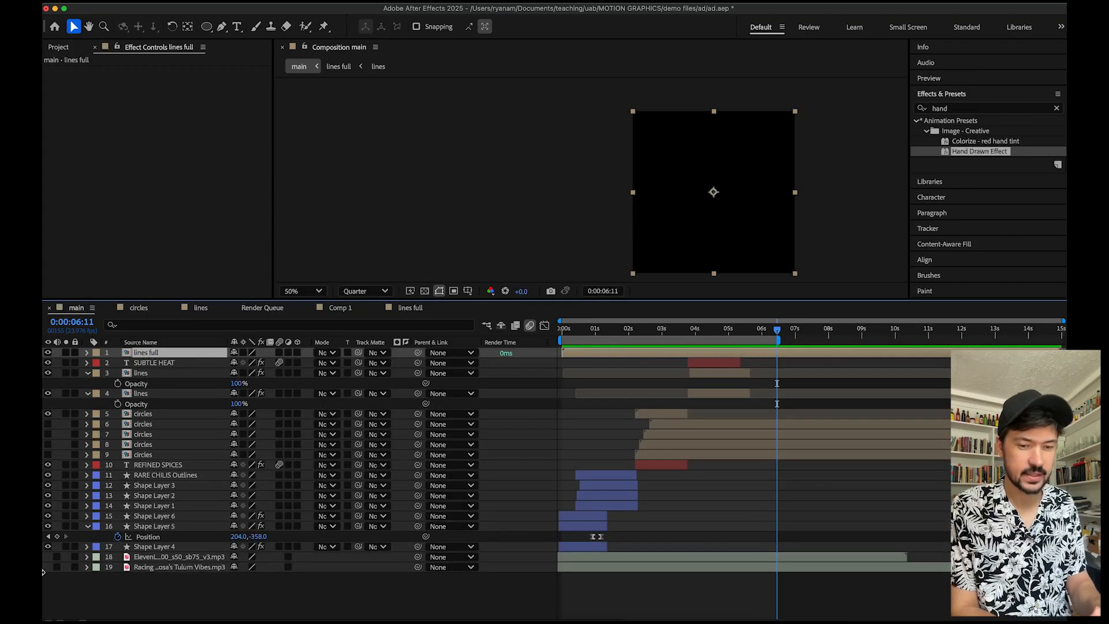
click(56, 556)
click(56, 567)
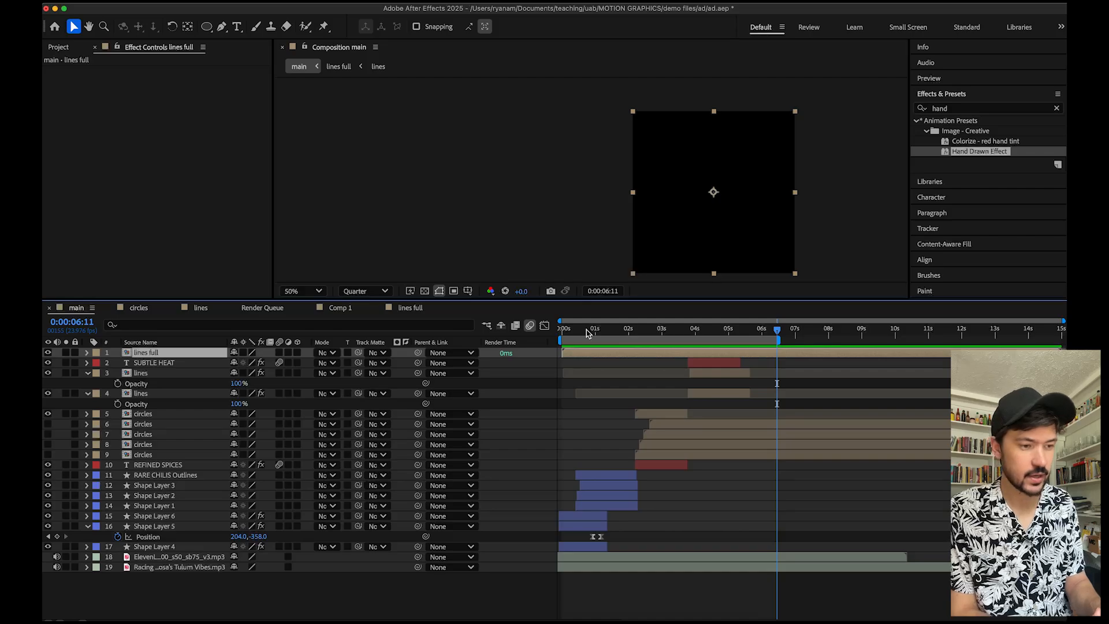
Preview the main composition with sound from the start, stop it, and move the playhead back to the beginning.
key(Home)
key(space)
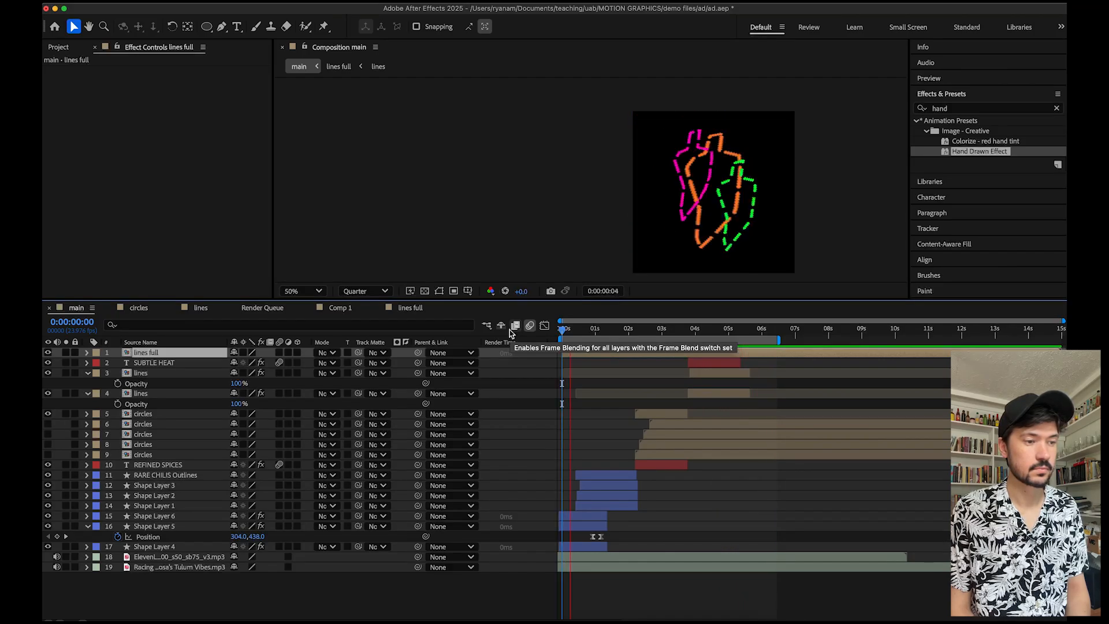
key(space)
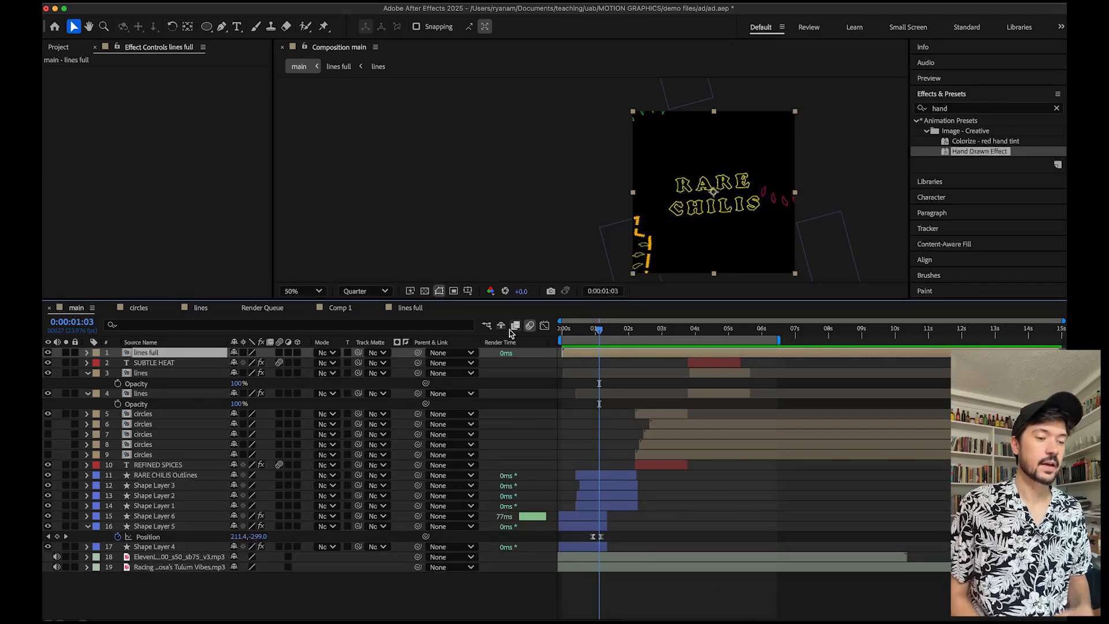
drag(599, 329, 558, 336)
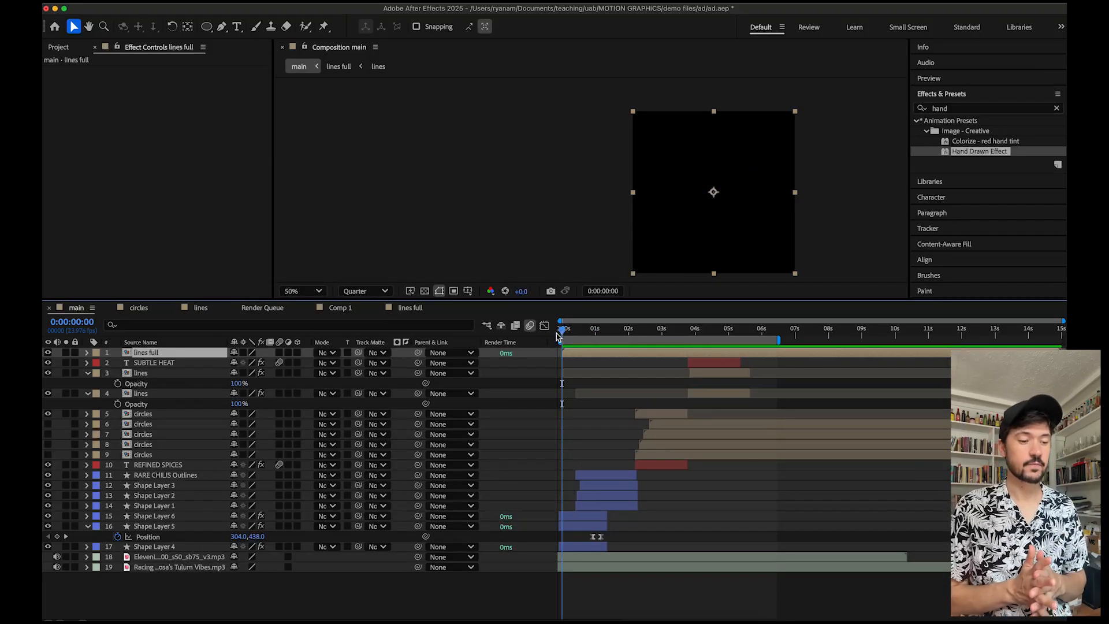